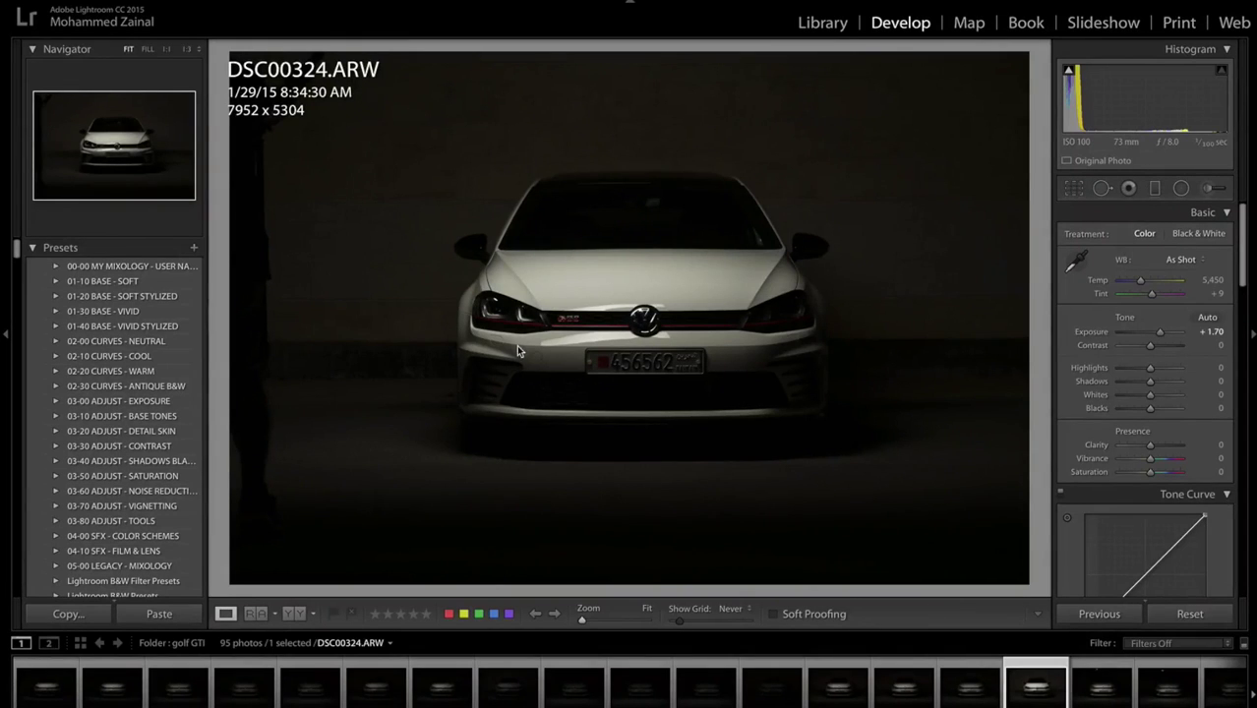
Review the front-view car exposures from DSC00309.ARW through DSC00318.ARW one after another
{"action": "left_click", "coordinate": [56, 695]}
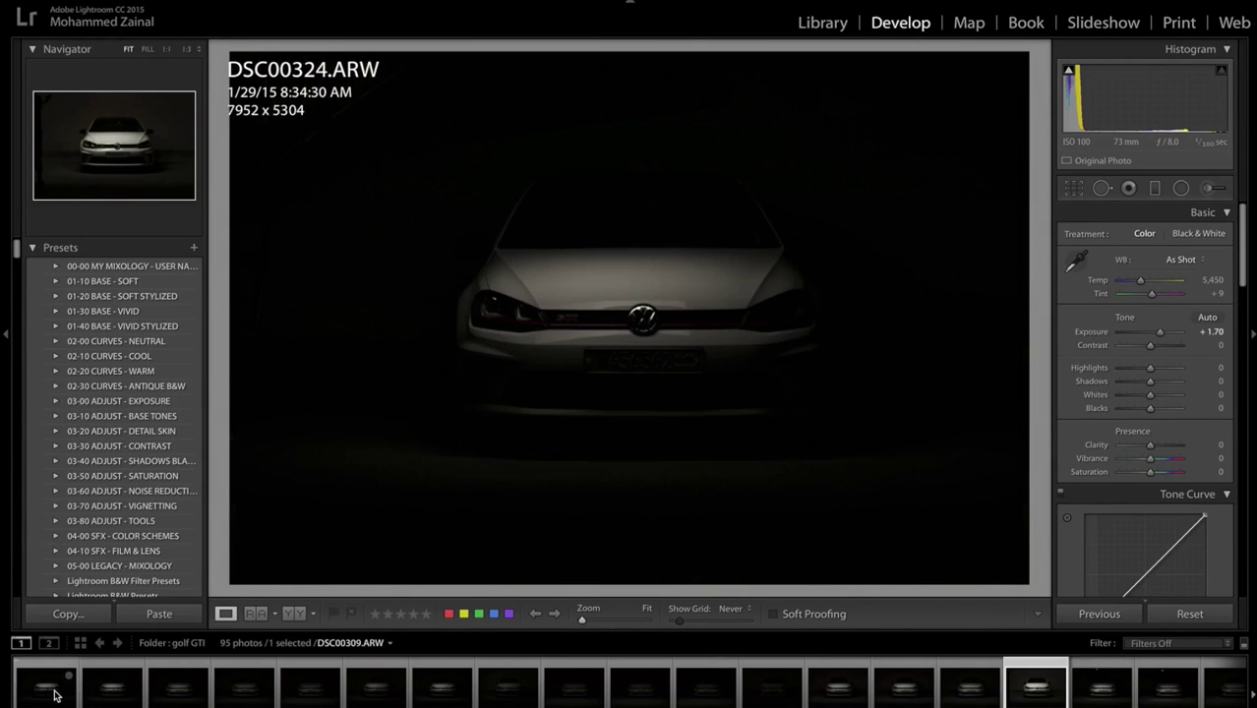
{"action": "left_click", "coordinate": [106, 688]}
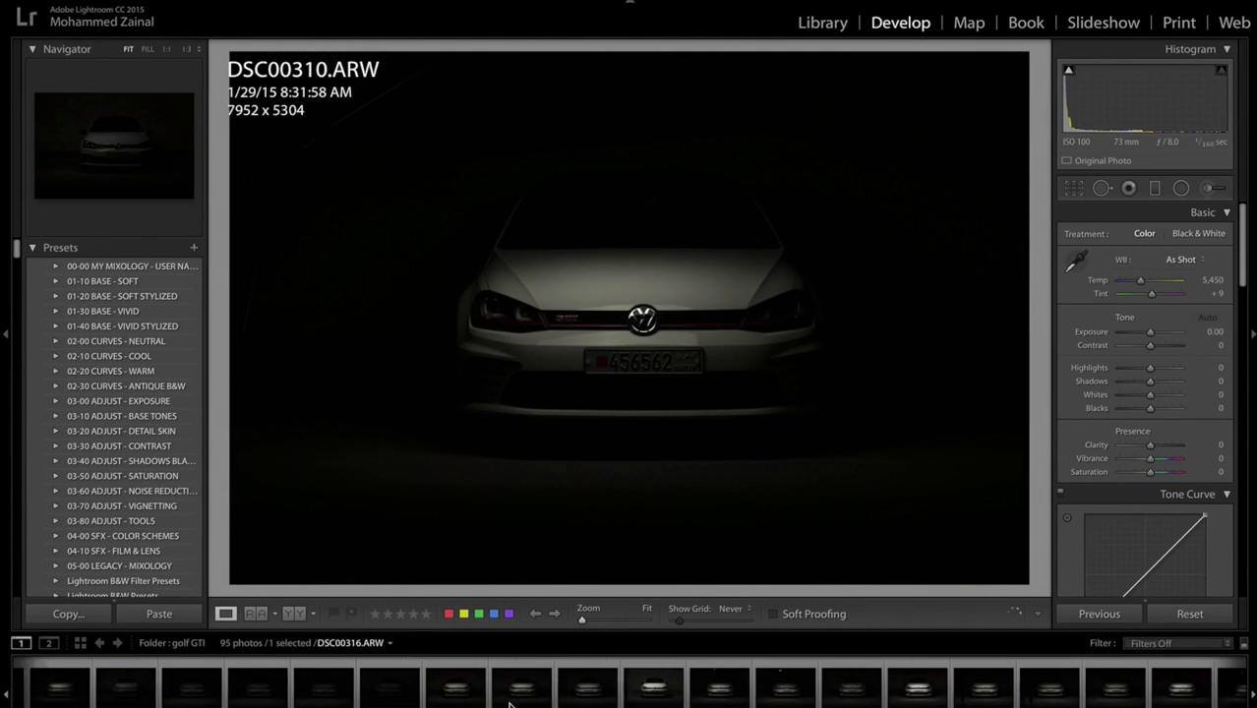
{"action": "left_click", "coordinate": [182, 689]}
{"action": "key", "text": "Right"}
{"action": "key", "text": "Right"}
{"action": "key", "text": "Right"}
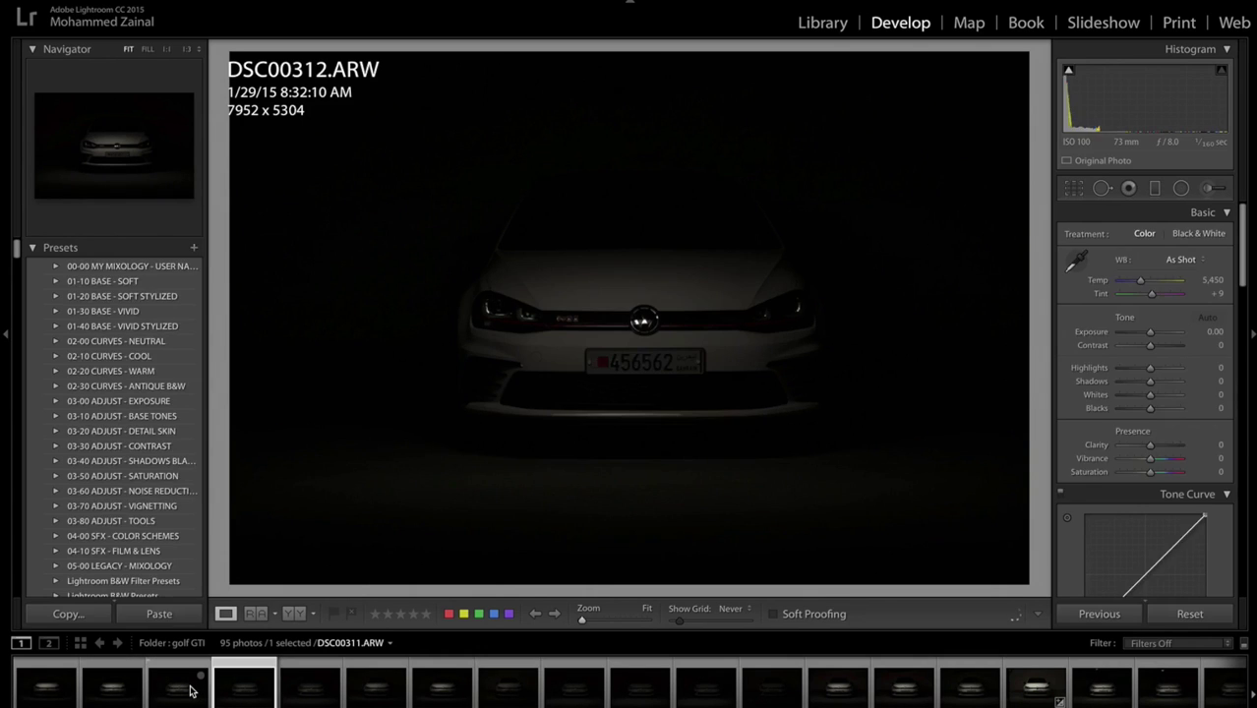
{"action": "key", "text": "Right"}
{"action": "key", "text": "Right"}
{"action": "key", "text": "Right"}
{"action": "key", "text": "Right"}
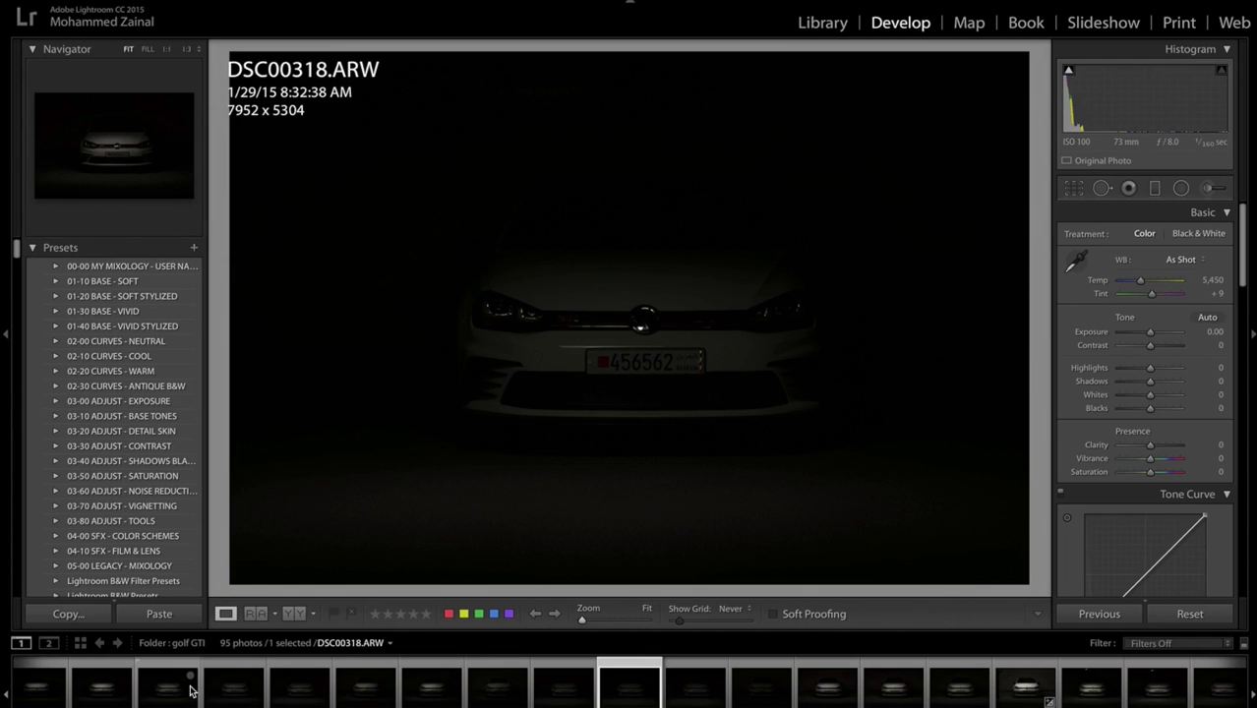
View DSC00324.ARW and DSC00334.ARW, and compare DSC00334.ARW with its unedited before version
{"action": "scroll", "coordinate": [606, 689], "scroll_direction": "down", "scroll_amount": 6}
{"action": "scroll", "coordinate": [606, 689], "scroll_direction": "down", "scroll_amount": 2}
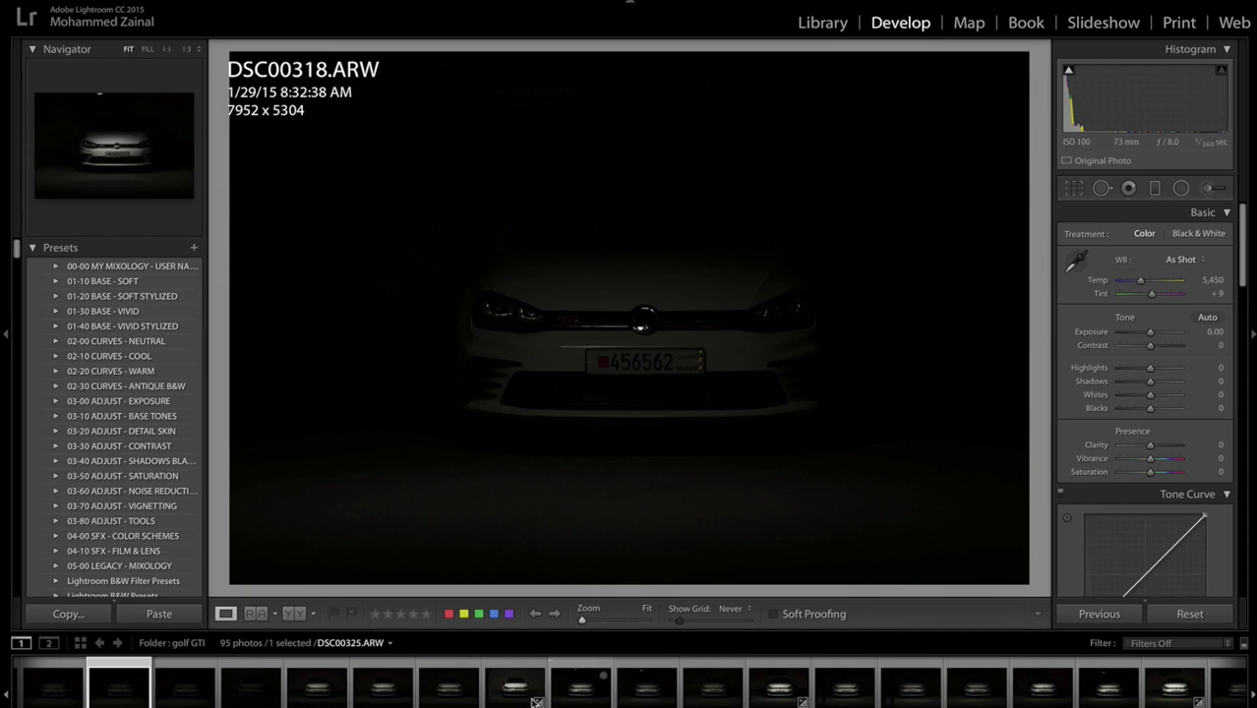
{"action": "left_click", "coordinate": [451, 689]}
{"action": "scroll", "coordinate": [526, 697], "scroll_direction": "down", "scroll_amount": 5}
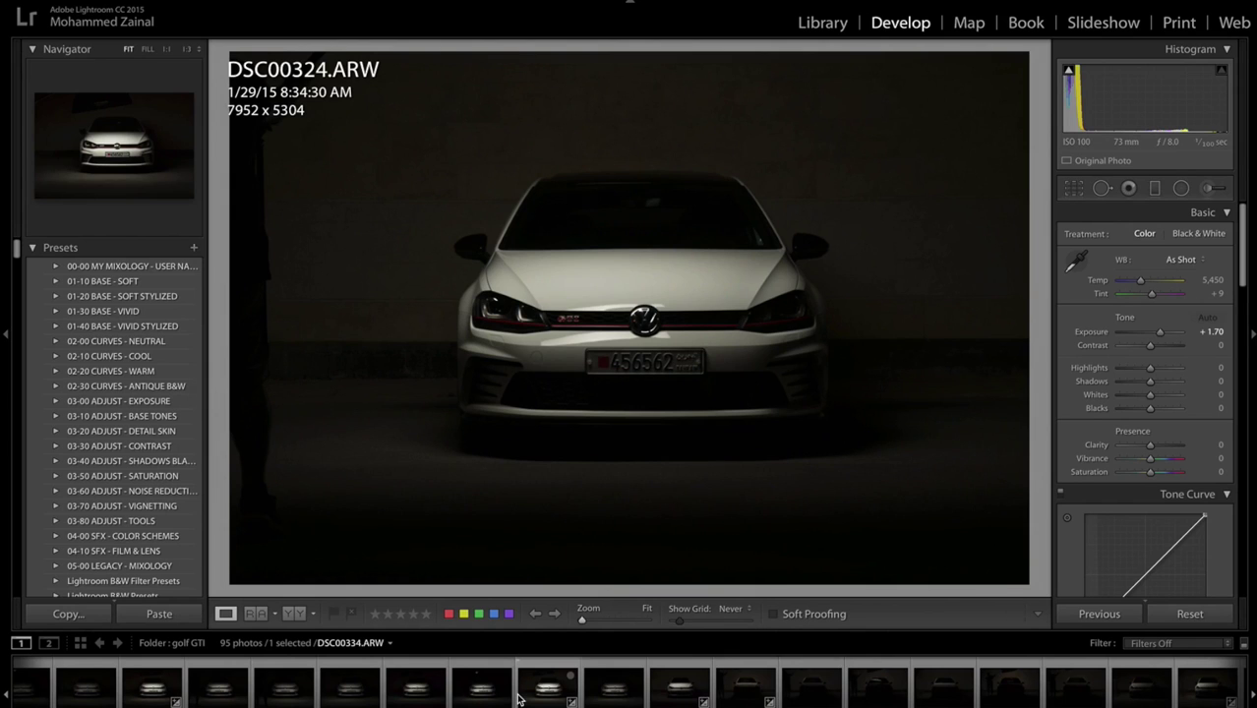
{"action": "scroll", "coordinate": [519, 698], "scroll_direction": "down", "scroll_amount": 1}
{"action": "left_click", "coordinate": [518, 698]}
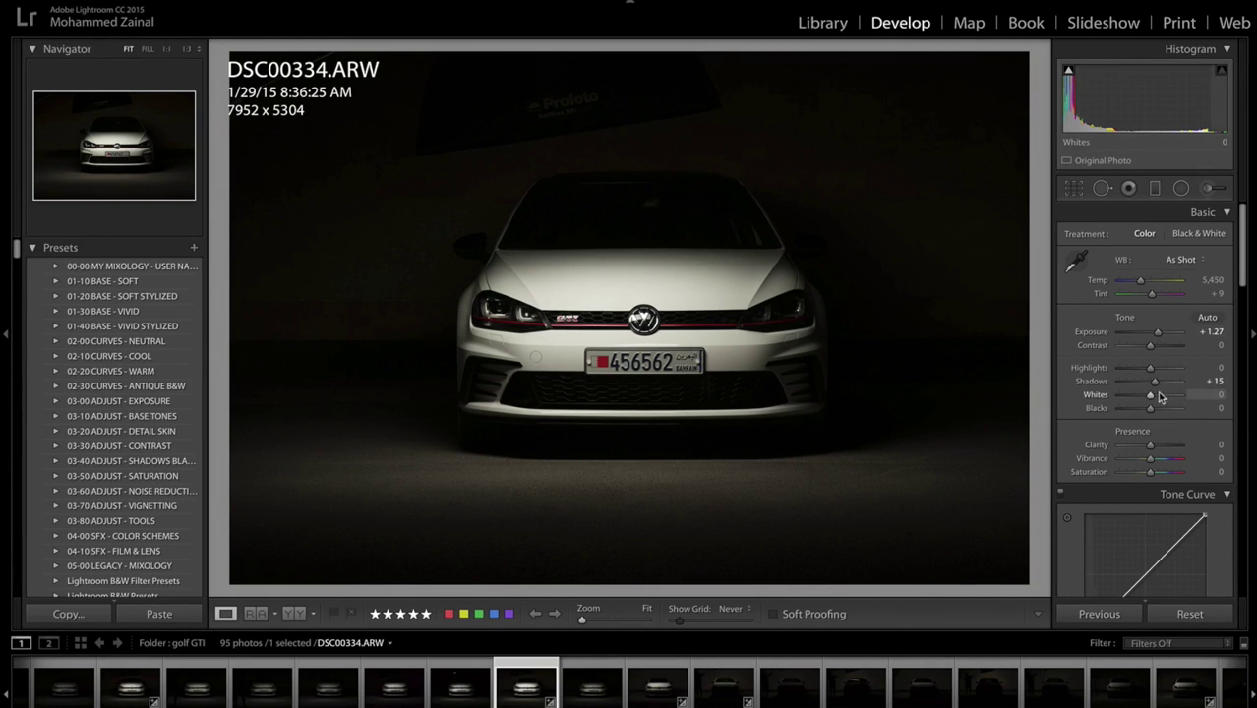
{"action": "key", "text": "backslash"}
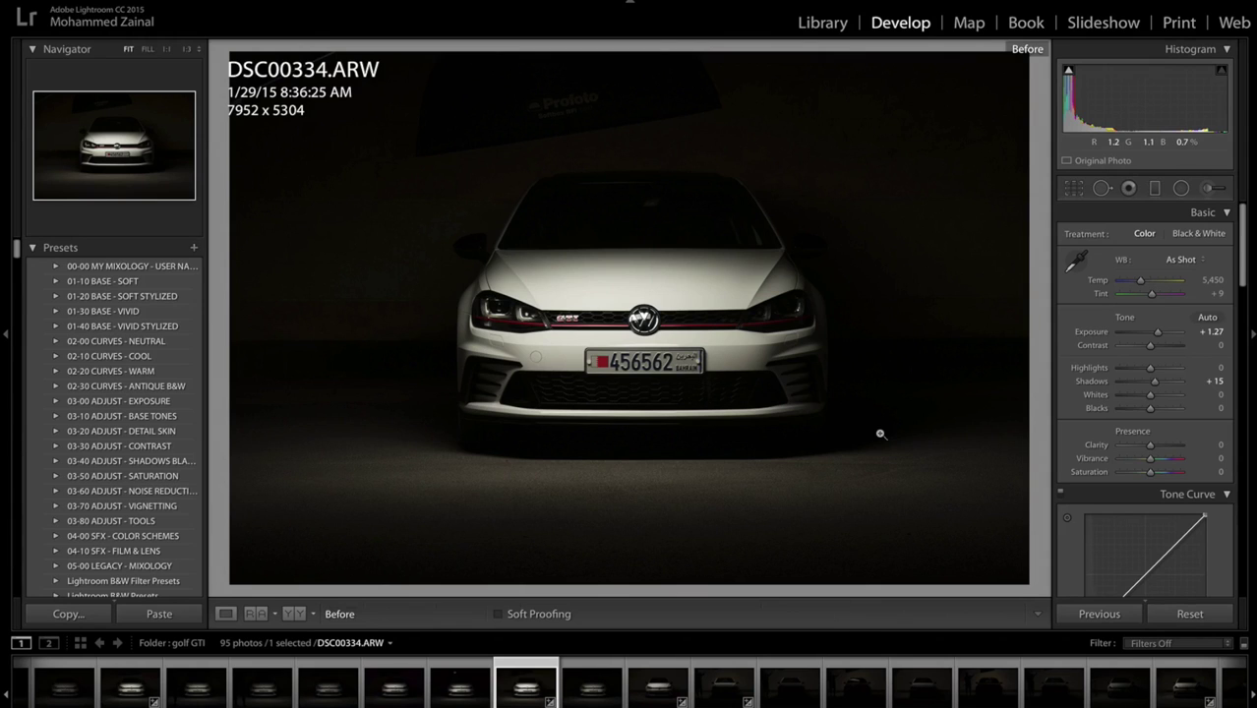
{"action": "key", "text": "backslash"}
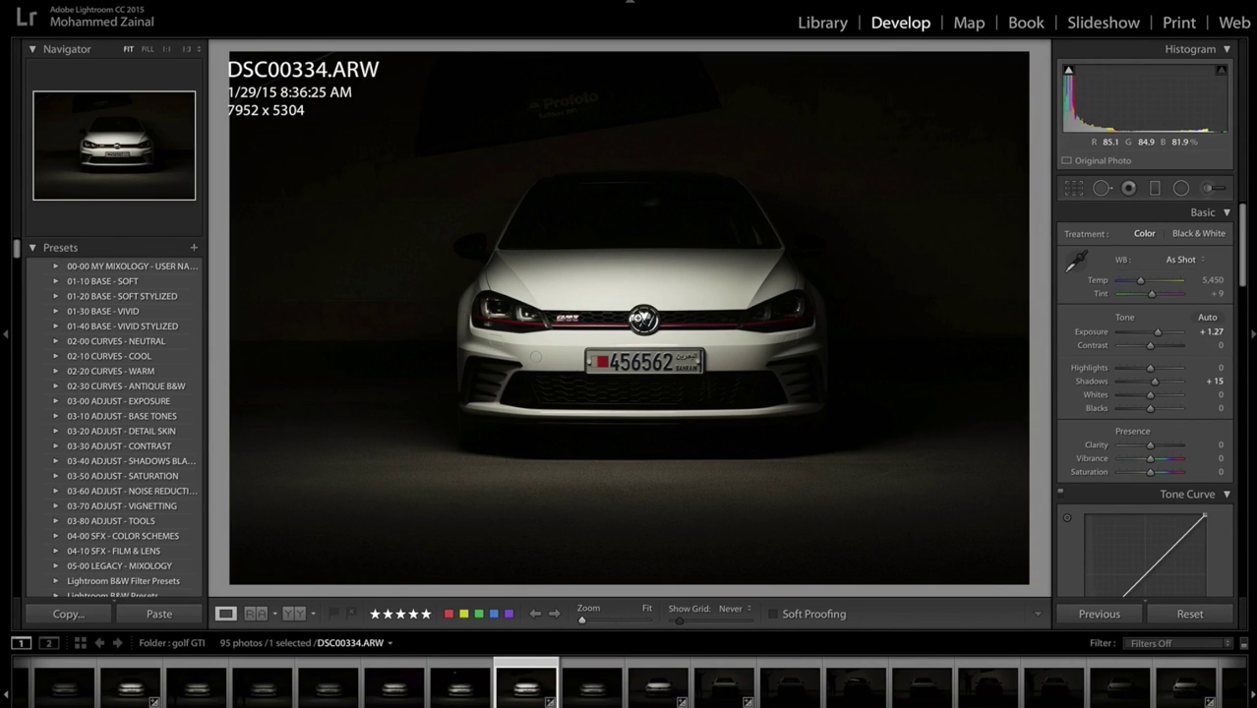
Review the other lighting exposures, including DSC00336.ARW, DSC00335.ARW, DSC00344.ARW, DSC00345.ARW, DSC00349.ARW and the headlight shot DSC00355.ARW
{"action": "left_click", "coordinate": [640, 699]}
{"action": "left_click", "coordinate": [604, 698]}
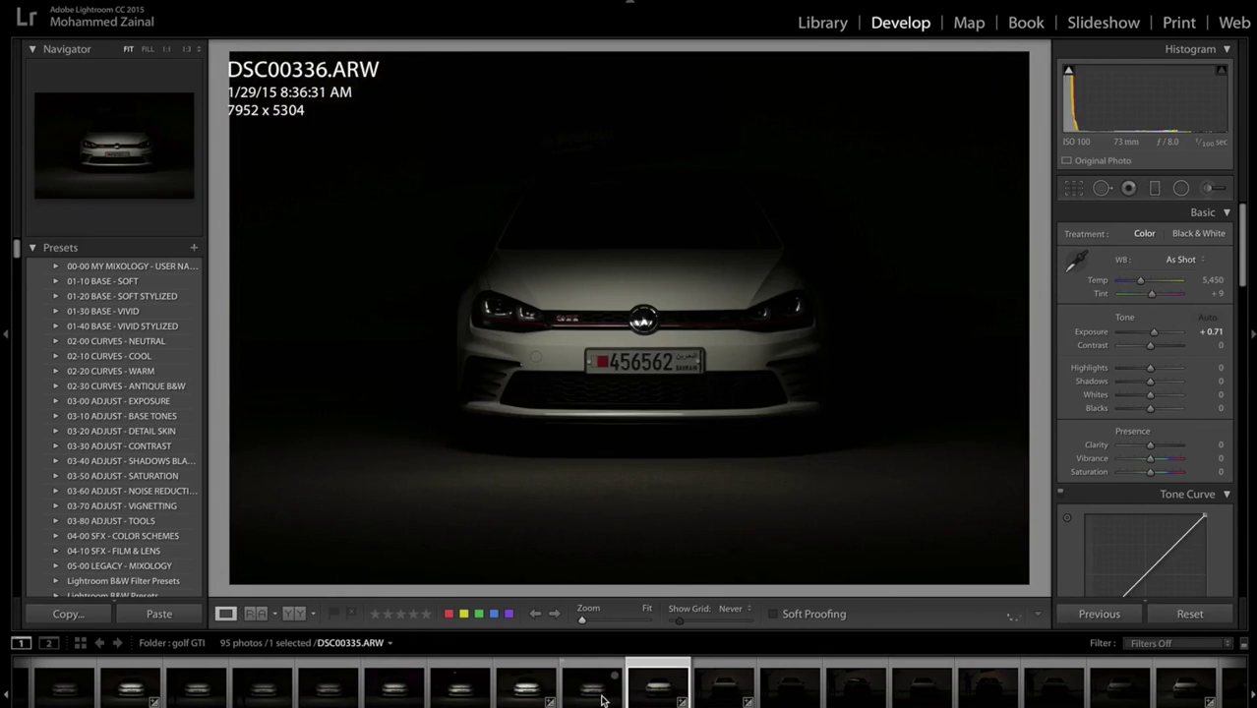
{"action": "left_click", "coordinate": [544, 699]}
{"action": "left_click", "coordinate": [515, 700]}
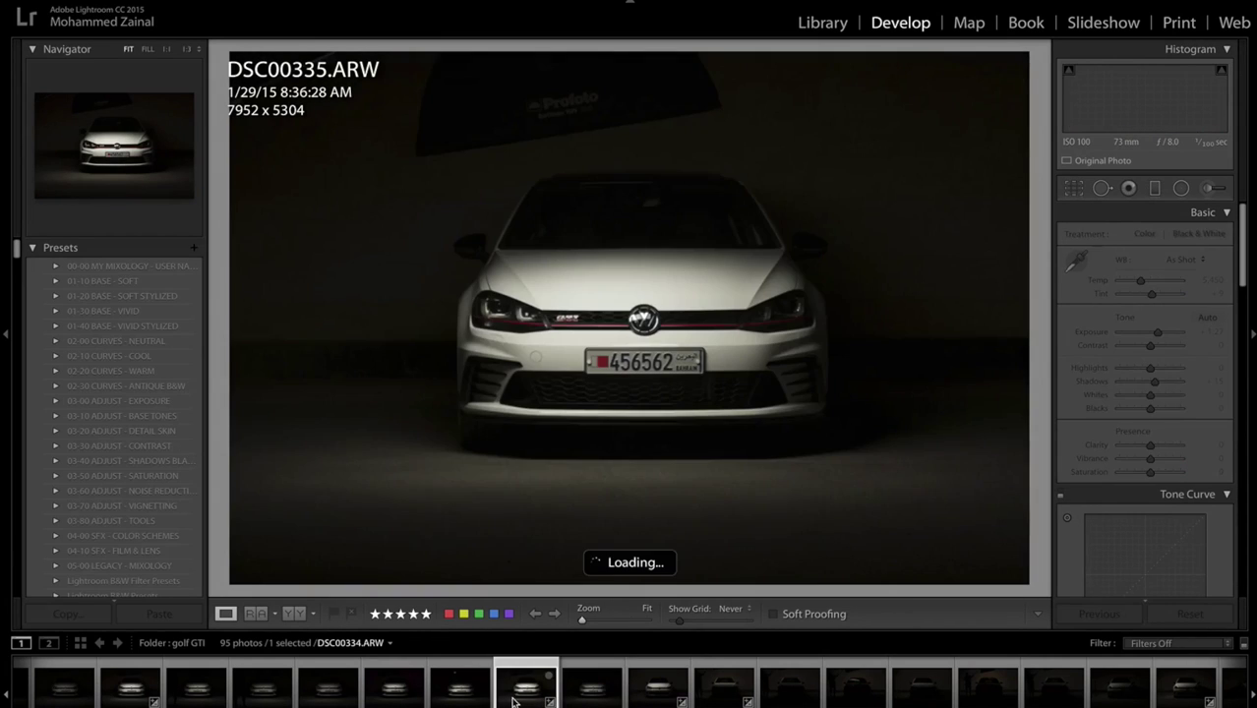
{"action": "scroll", "coordinate": [563, 695], "scroll_direction": "right", "scroll_amount": 3}
{"action": "scroll", "coordinate": [564, 695], "scroll_direction": "right", "scroll_amount": 5}
{"action": "left_click", "coordinate": [612, 696]}
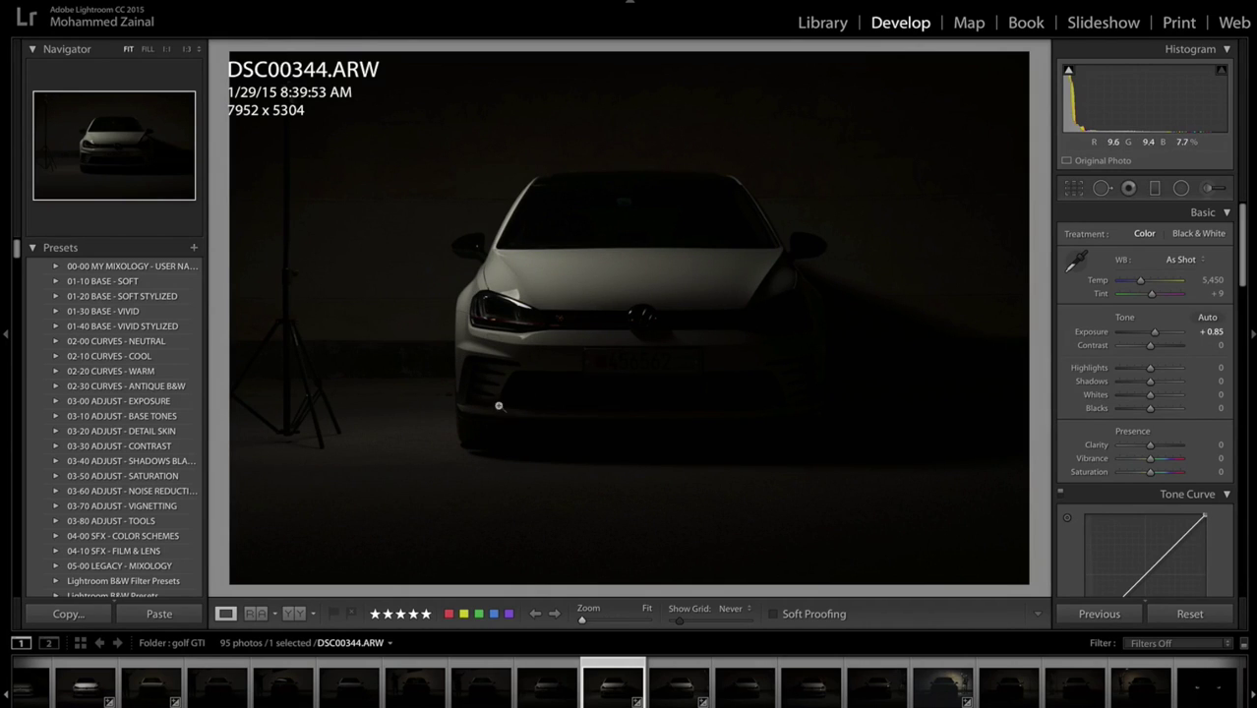
{"action": "left_click", "coordinate": [672, 682]}
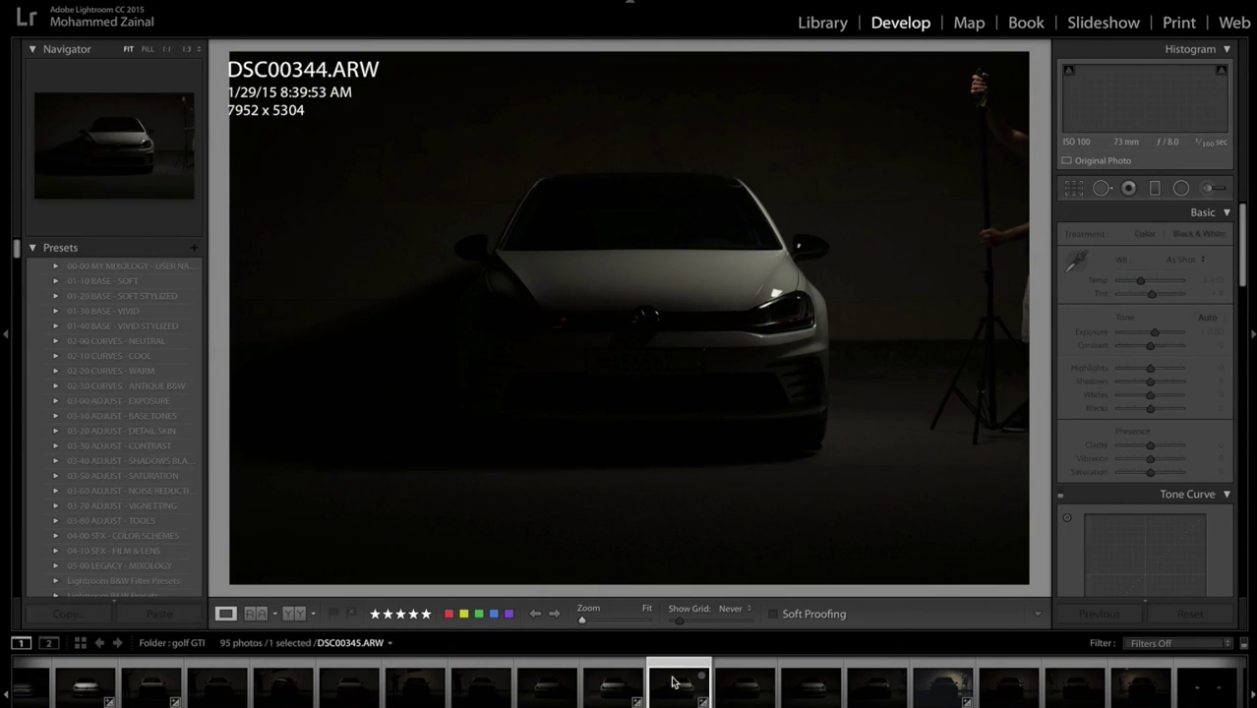
{"action": "scroll", "coordinate": [659, 681], "scroll_direction": "down", "scroll_amount": 3}
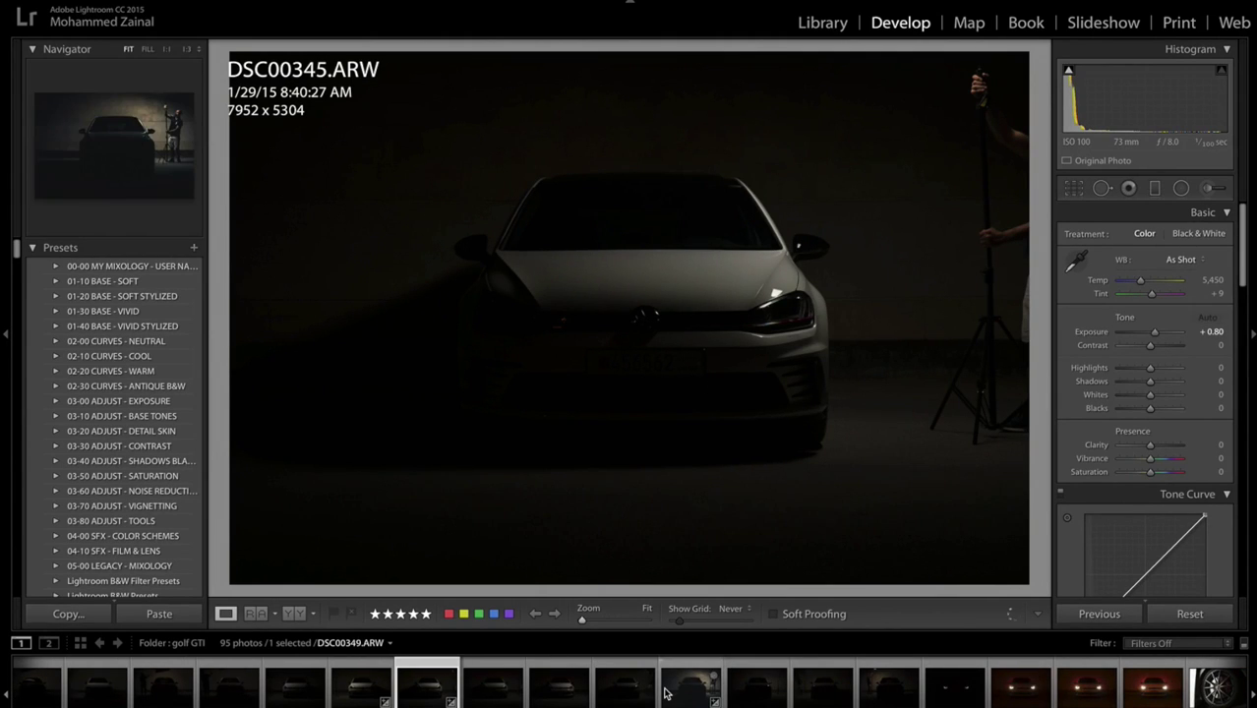
{"action": "left_click", "coordinate": [666, 694]}
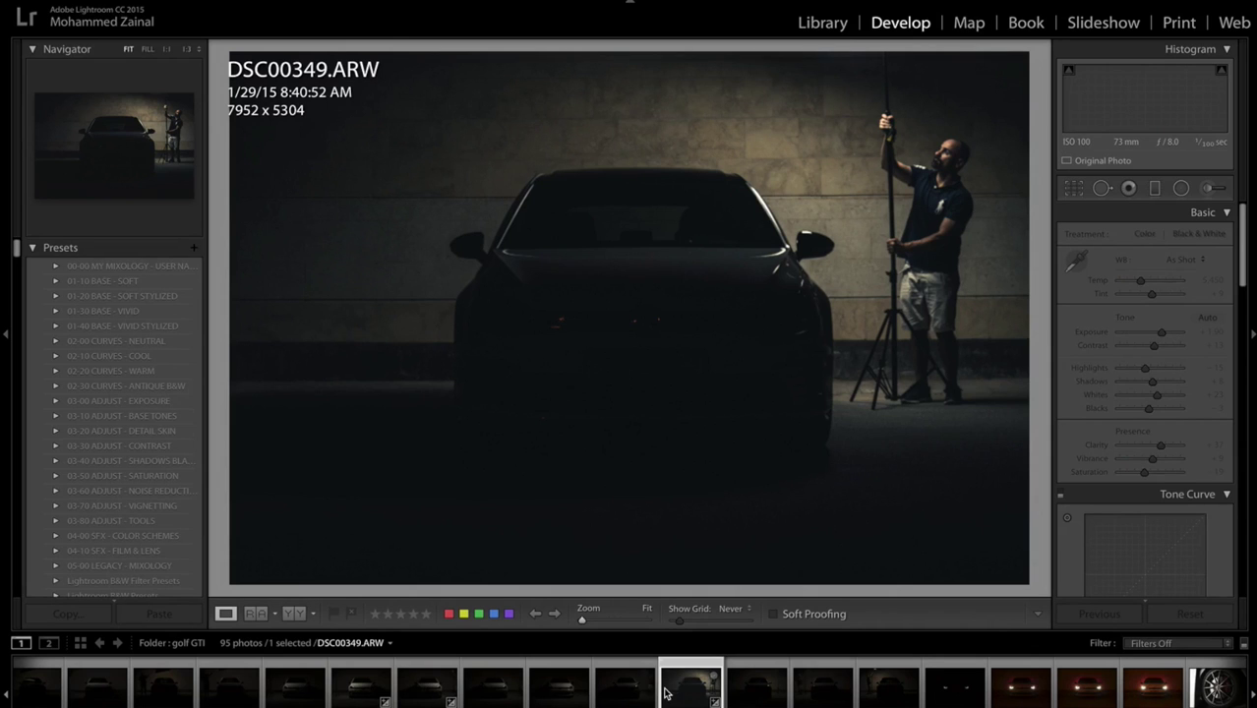
{"action": "scroll", "coordinate": [666, 693], "scroll_direction": "down", "scroll_amount": 6}
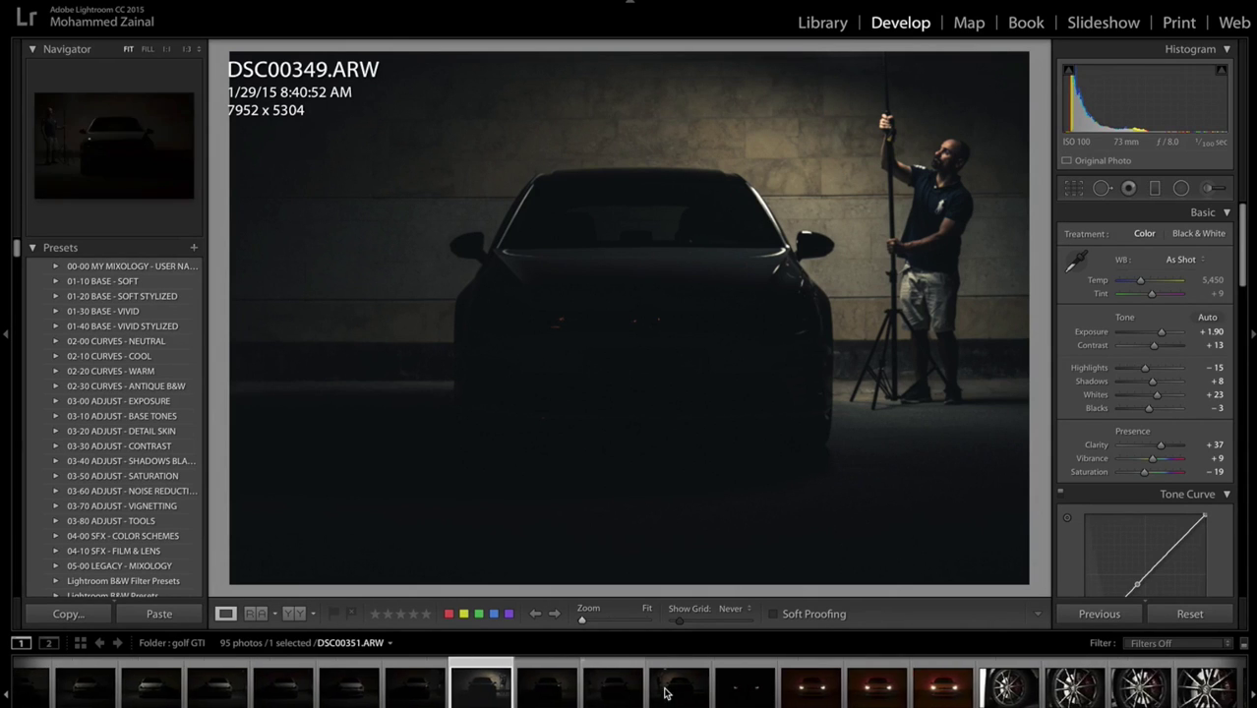
{"action": "left_click", "coordinate": [722, 694]}
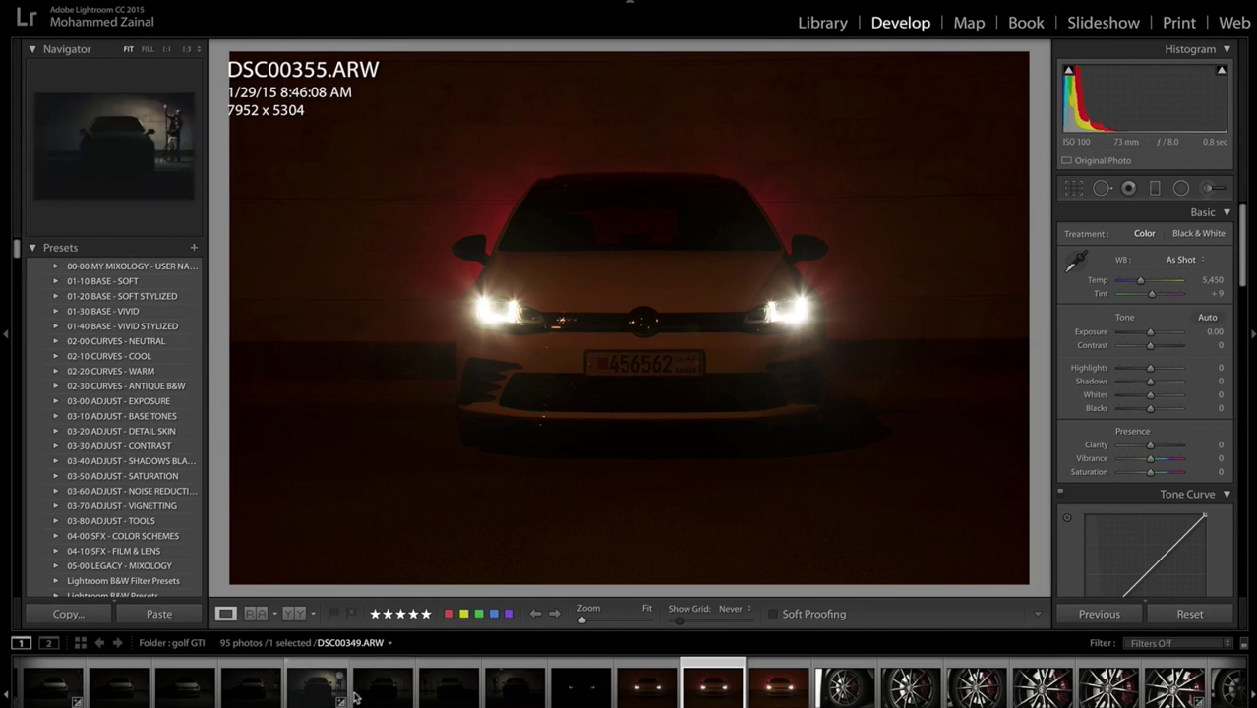
Select DSC00334.ARW and DSC00355.ARW together and open both as layers in Photoshop
{"action": "scroll", "coordinate": [356, 695], "scroll_direction": "left", "scroll_amount": 2}
{"action": "scroll", "coordinate": [356, 696], "scroll_direction": "left", "scroll_amount": 3}
{"action": "scroll", "coordinate": [356, 696], "scroll_direction": "left", "scroll_amount": 6}
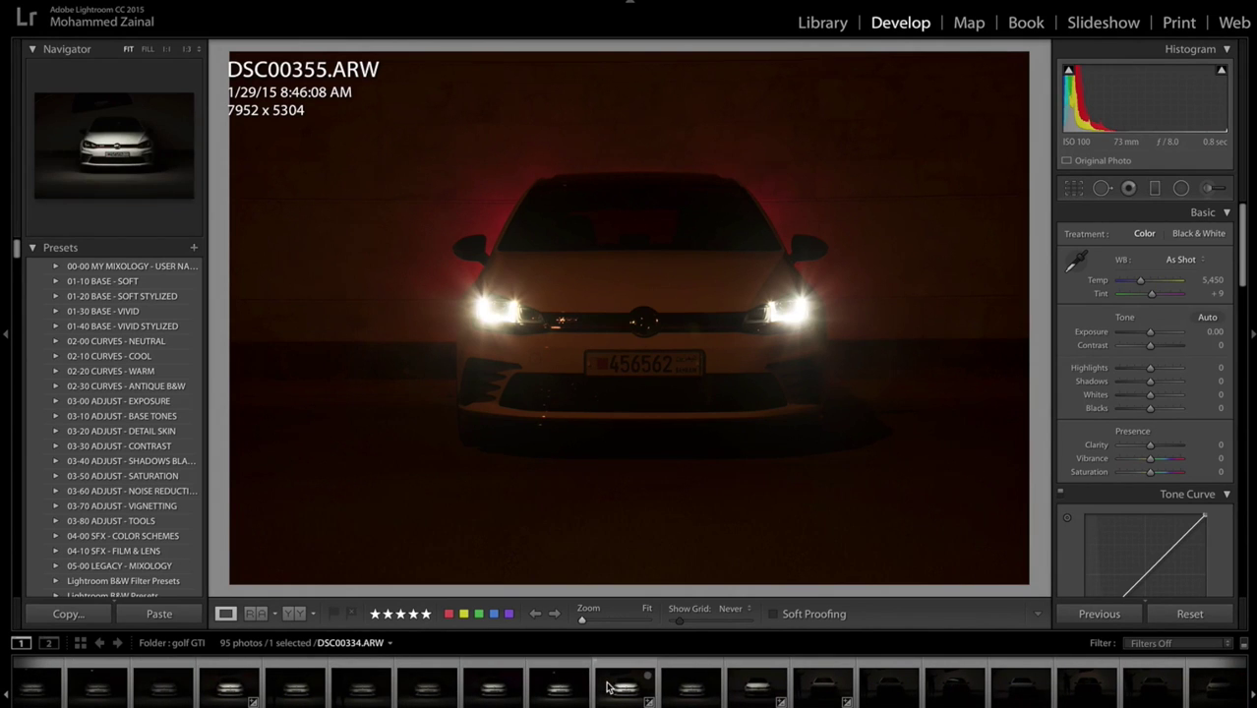
{"action": "left_click", "coordinate": [608, 687]}
{"action": "scroll", "coordinate": [606, 688], "scroll_direction": "right", "scroll_amount": 4}
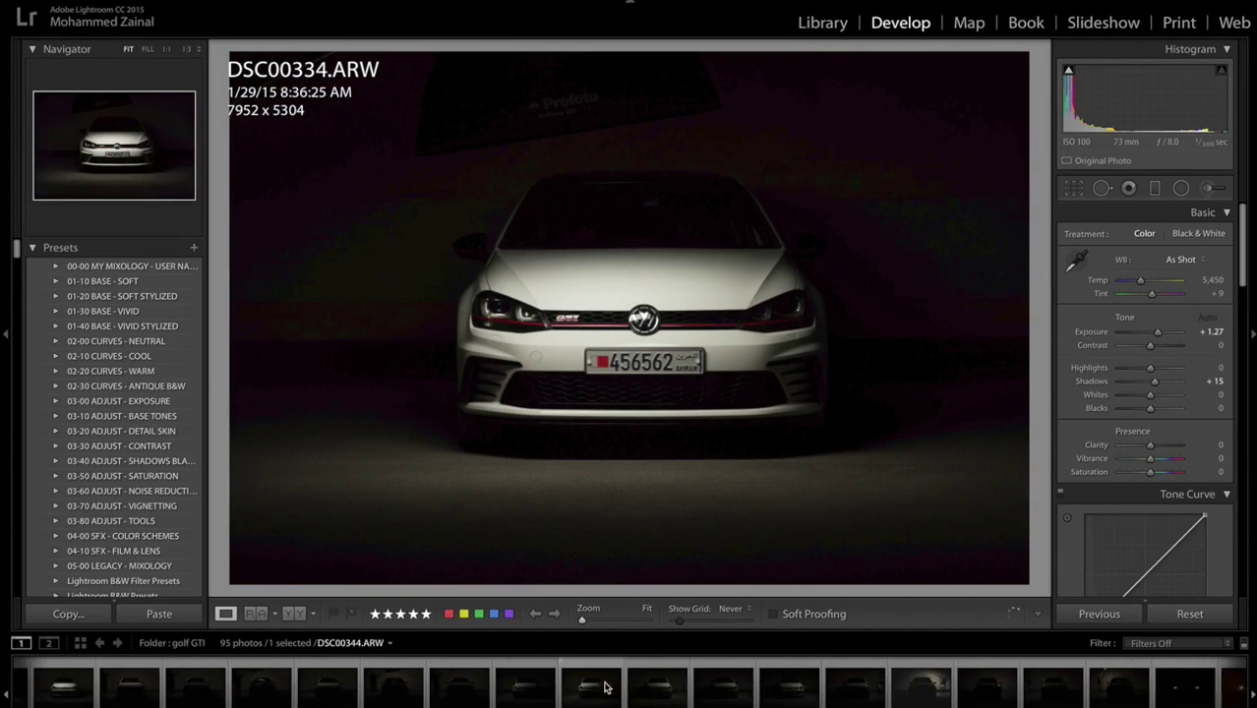
{"action": "scroll", "coordinate": [606, 687], "scroll_direction": "right", "scroll_amount": 5}
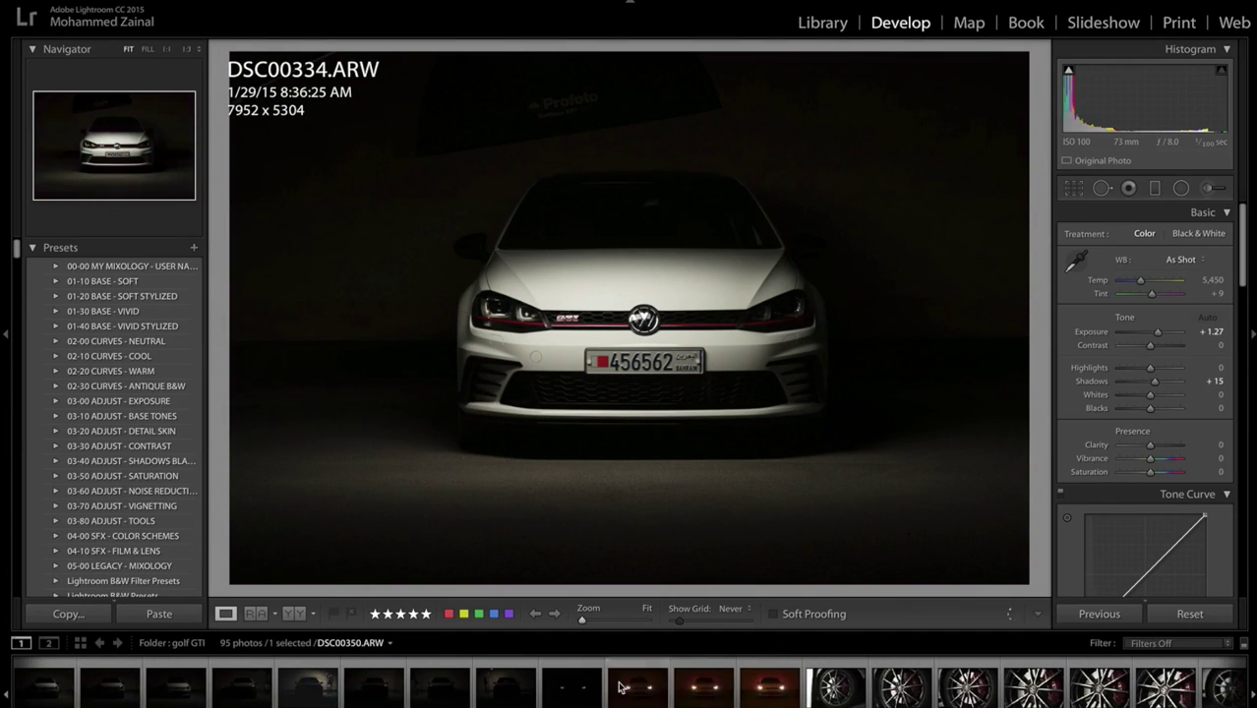
{"action": "left_click", "coordinate": [699, 693], "text": "super"}
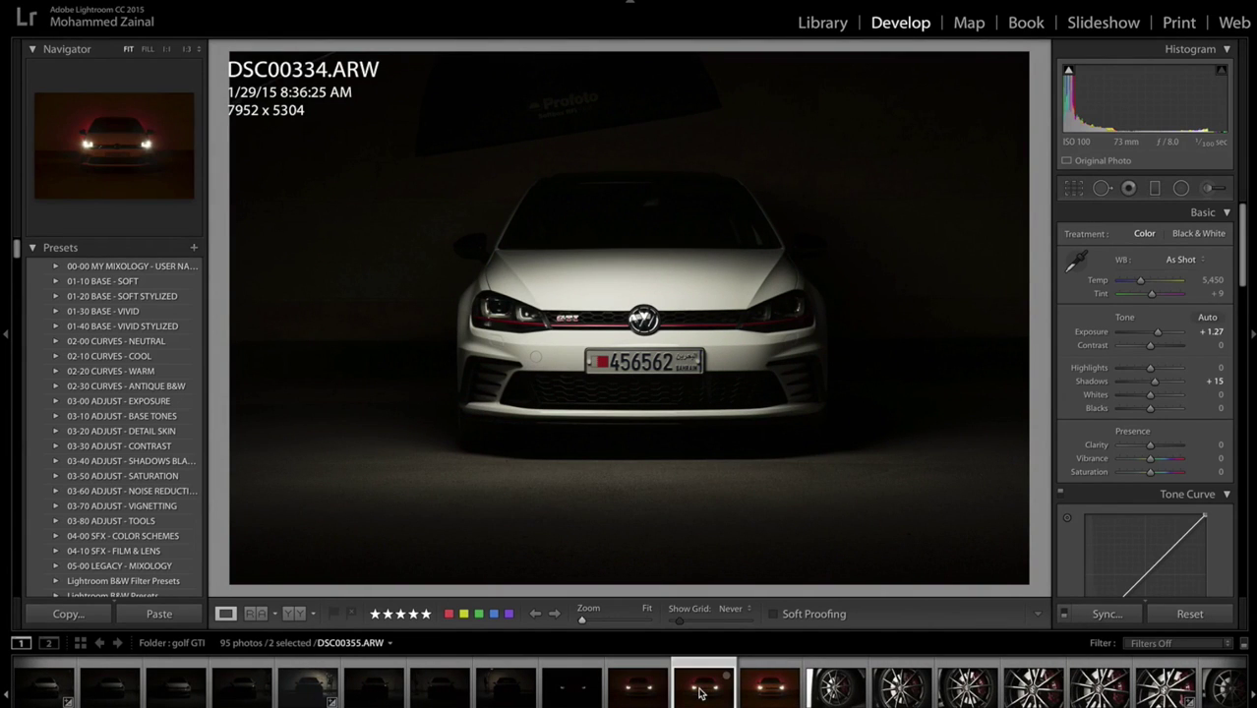
{"action": "right_click", "coordinate": [700, 694]}
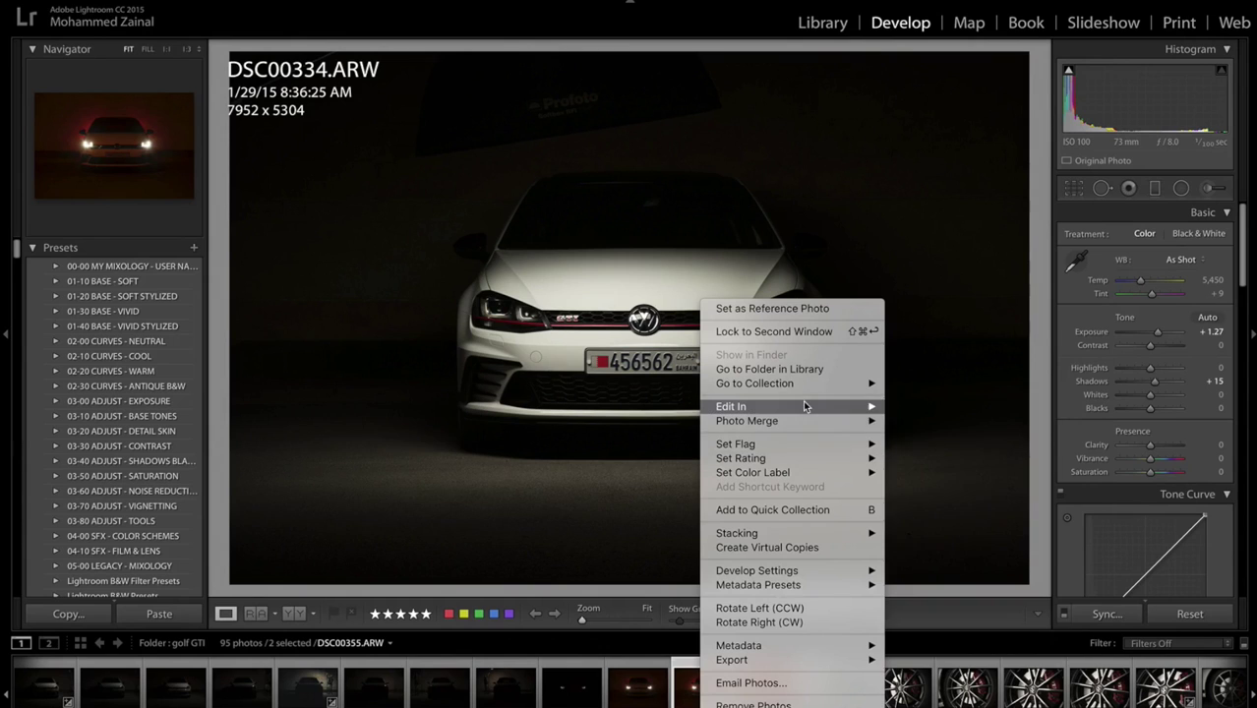
{"action": "mouse_move", "coordinate": [807, 407]}
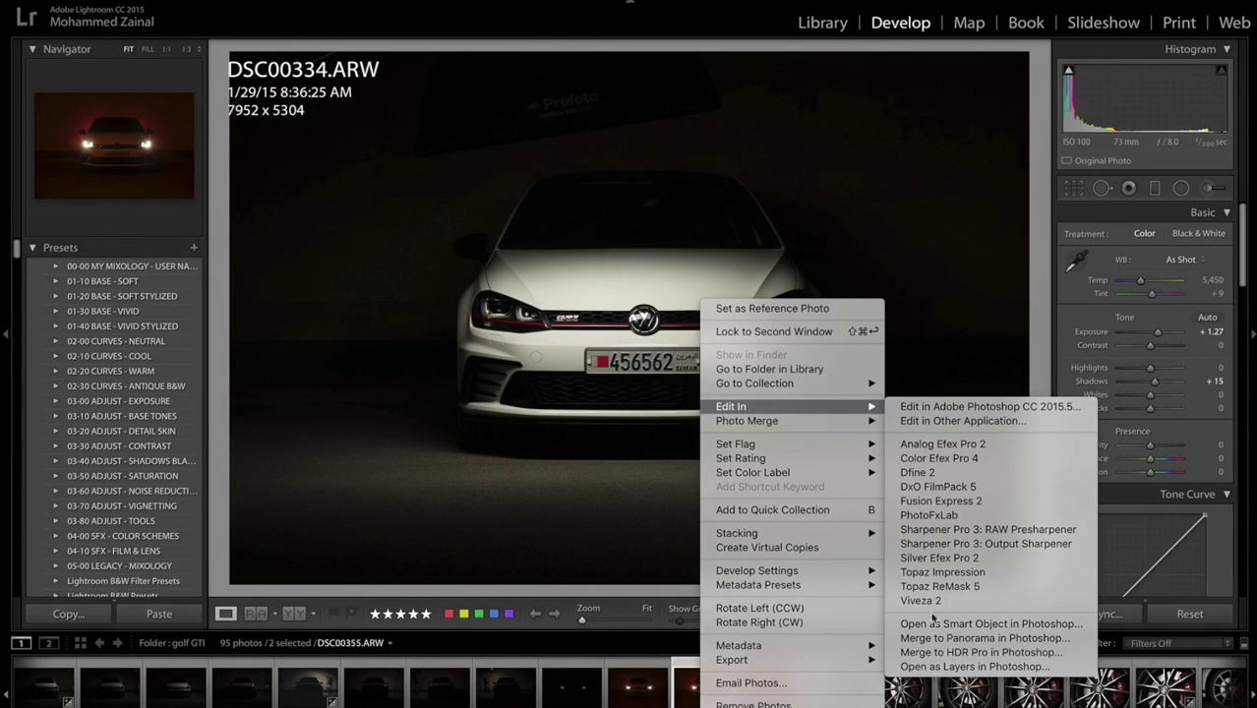
{"action": "left_click", "coordinate": [1003, 670]}
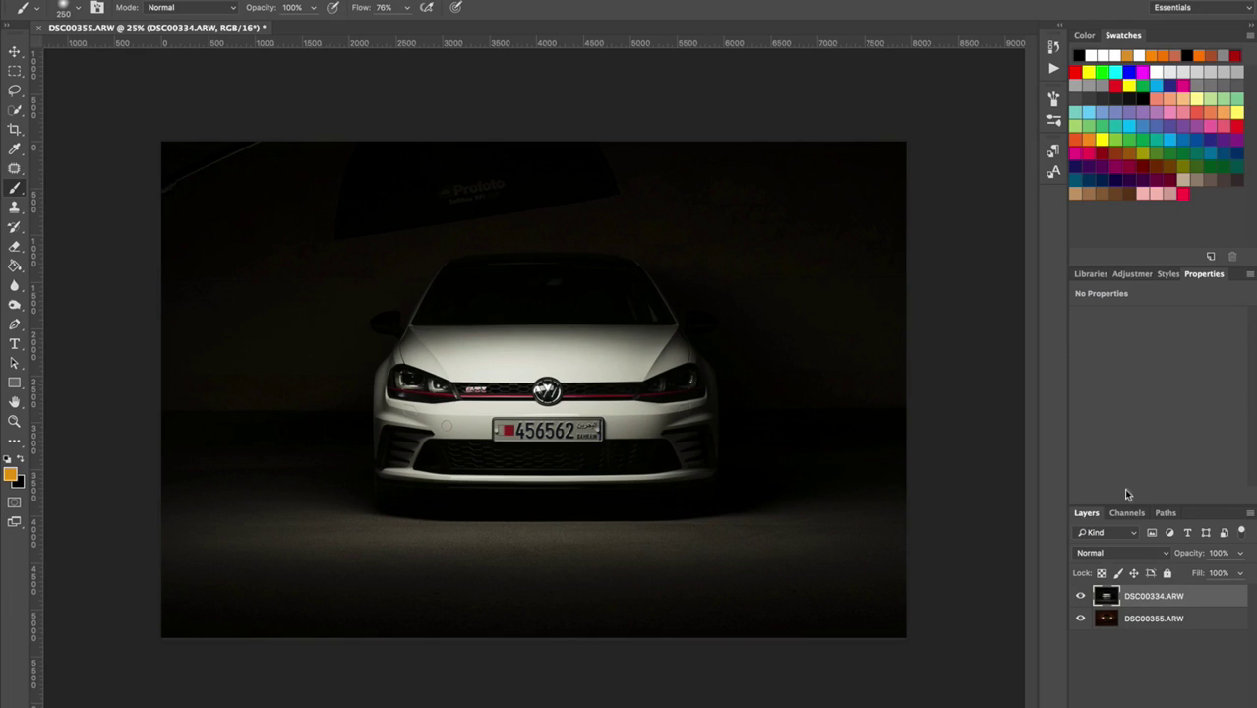
Toggle the visibility of the DSC00334.ARW layer repeatedly to compare it with the headlight exposure beneath
{"action": "left_click", "coordinate": [1081, 597]}
{"action": "left_click", "coordinate": [1081, 597]}
{"action": "left_click", "coordinate": [1081, 597]}
{"action": "left_click", "coordinate": [1081, 598]}
{"action": "left_click", "coordinate": [1082, 598]}
{"action": "left_click", "coordinate": [1081, 597]}
{"action": "left_click", "coordinate": [1082, 598]}
{"action": "left_click", "coordinate": [1081, 597]}
{"action": "left_click", "coordinate": [1081, 597]}
{"action": "left_click", "coordinate": [1081, 598]}
{"action": "left_click", "coordinate": [1082, 597]}
{"action": "left_click", "coordinate": [1081, 597]}
{"action": "left_click", "coordinate": [1081, 597]}
{"action": "left_click", "coordinate": [1082, 597]}
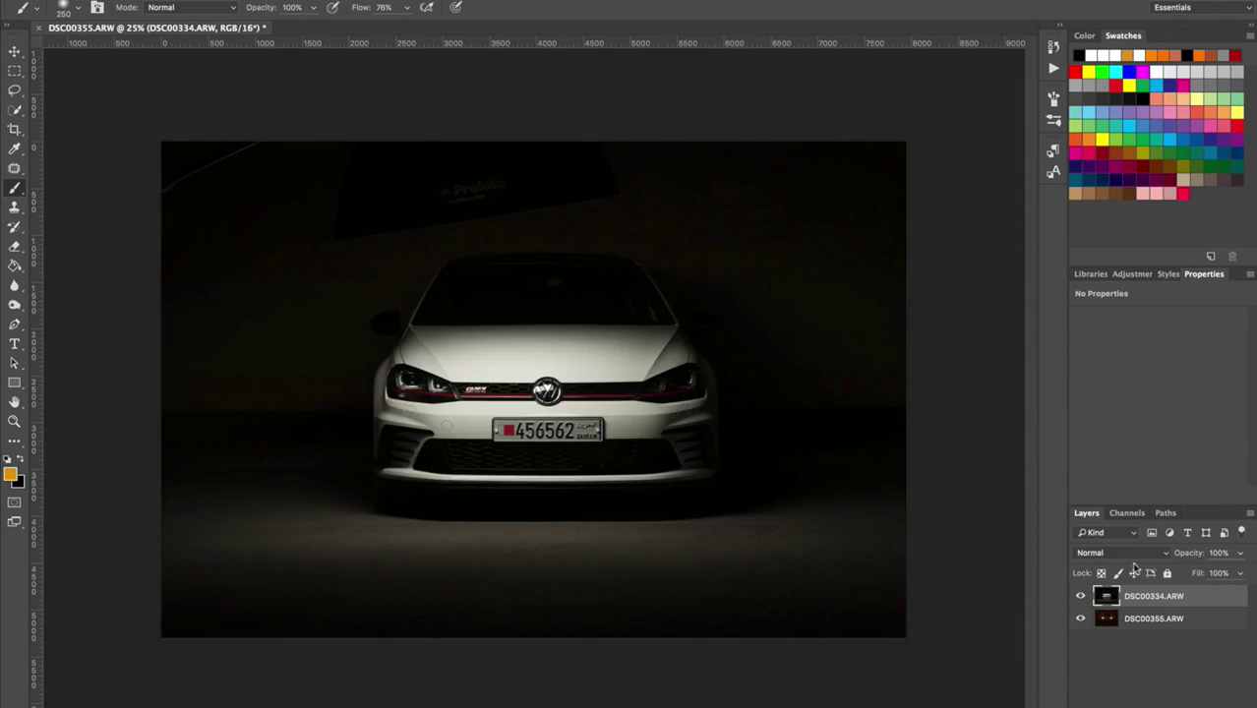
Lower the DSC00334.ARW layer's opacity to 46% to preview the blend, and raise it back to 95%
{"action": "left_click", "coordinate": [1240, 559]}
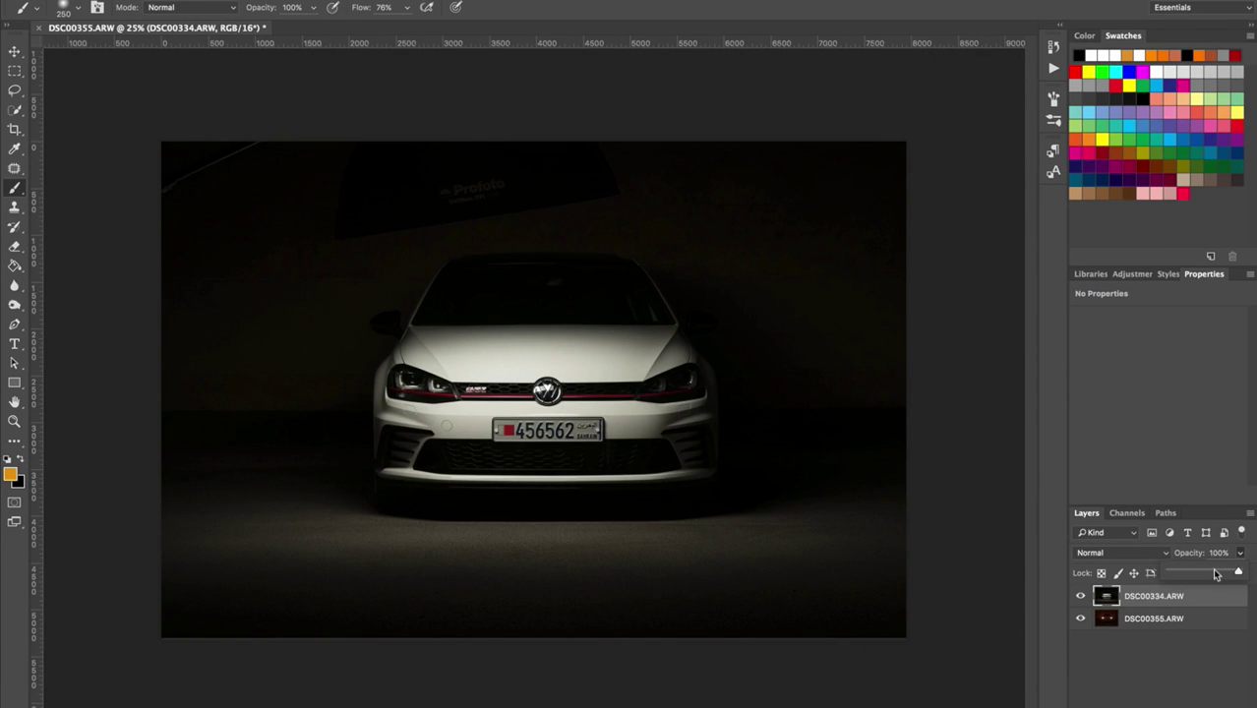
{"action": "left_click", "coordinate": [1215, 574]}
{"action": "mouse_move", "coordinate": [1215, 574]}
{"action": "left_mouse_down"}
{"action": "mouse_move", "coordinate": [1201, 576]}
{"action": "mouse_move", "coordinate": [1211, 574]}
{"action": "left_mouse_up"}
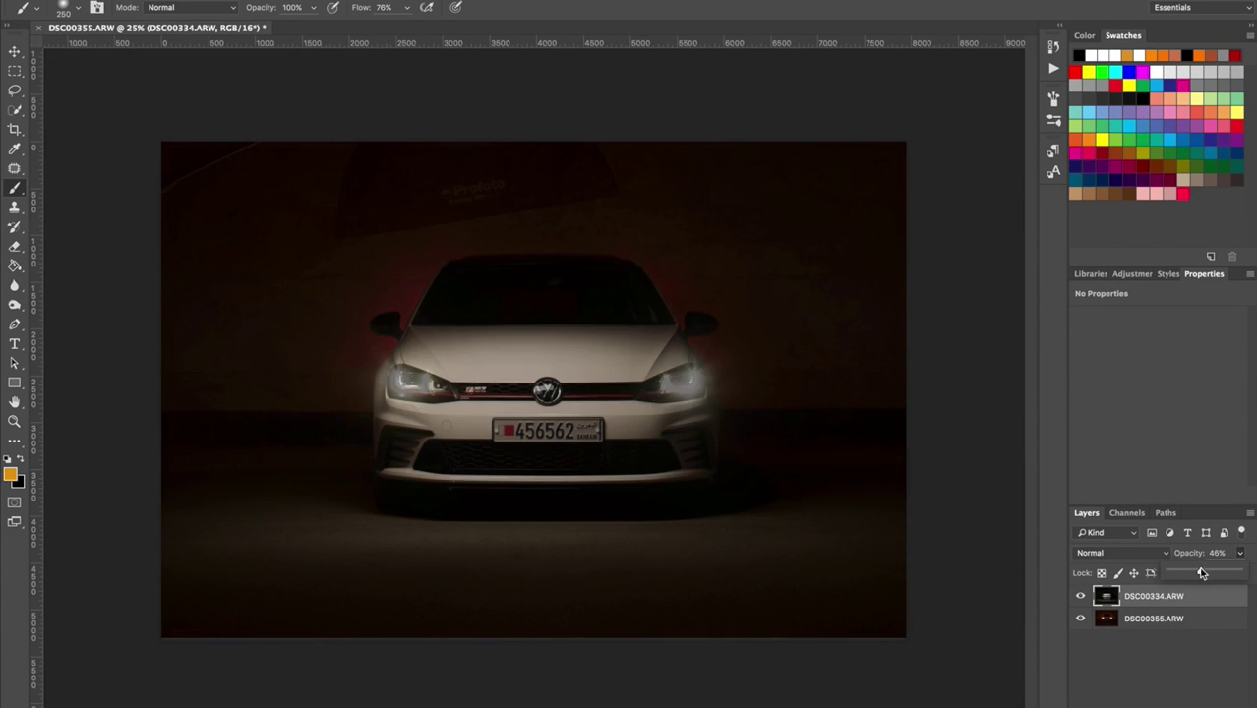
{"action": "left_click_drag", "start_coordinate": [1200, 571], "coordinate": [1235, 570]}
Move the DSC00355.ARW layer above DSC00334.ARW and set DSC00334.ARW to 100% opacity
{"action": "left_click_drag", "start_coordinate": [1106, 619], "coordinate": [1102, 591]}
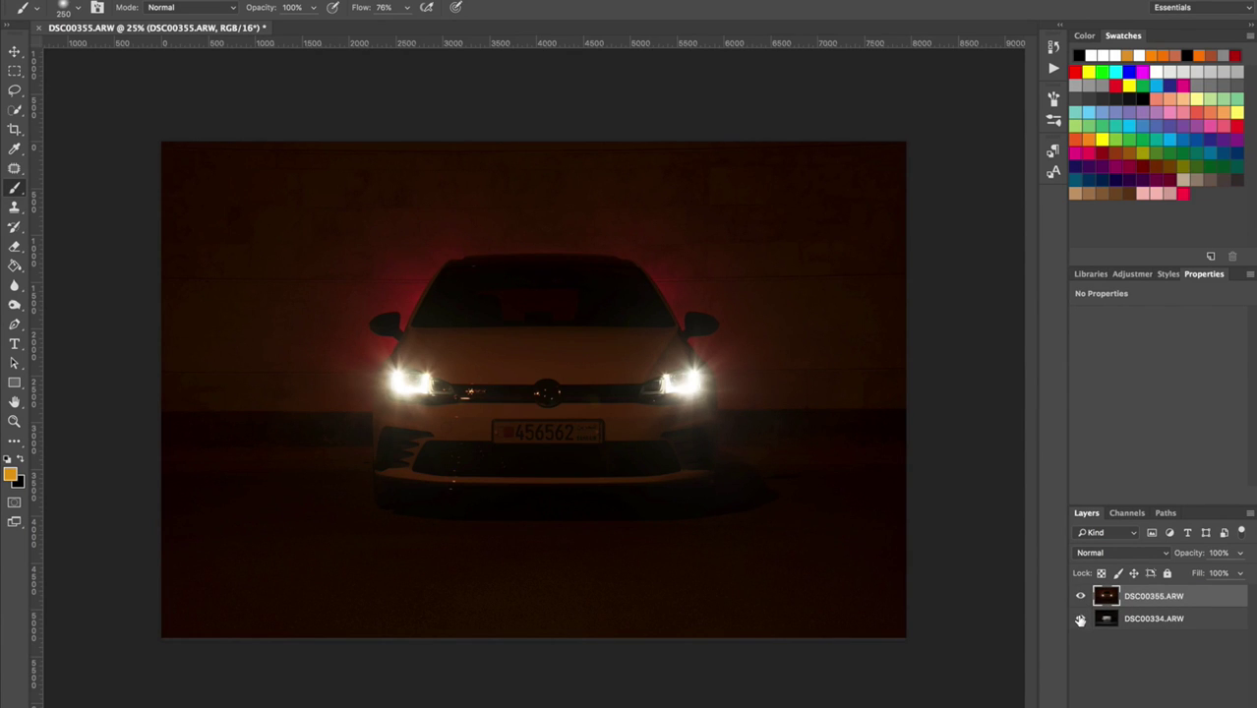
{"action": "left_click", "coordinate": [1081, 599]}
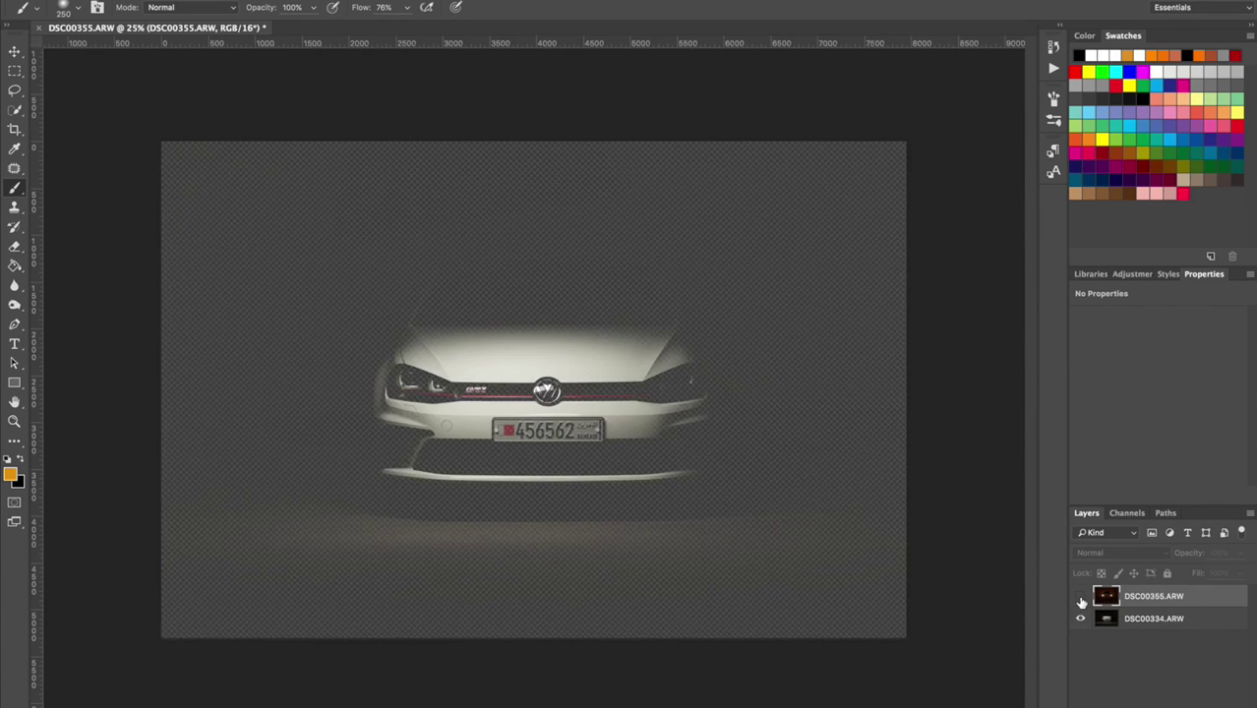
{"action": "left_click", "coordinate": [1139, 619]}
{"action": "left_click", "coordinate": [1237, 556]}
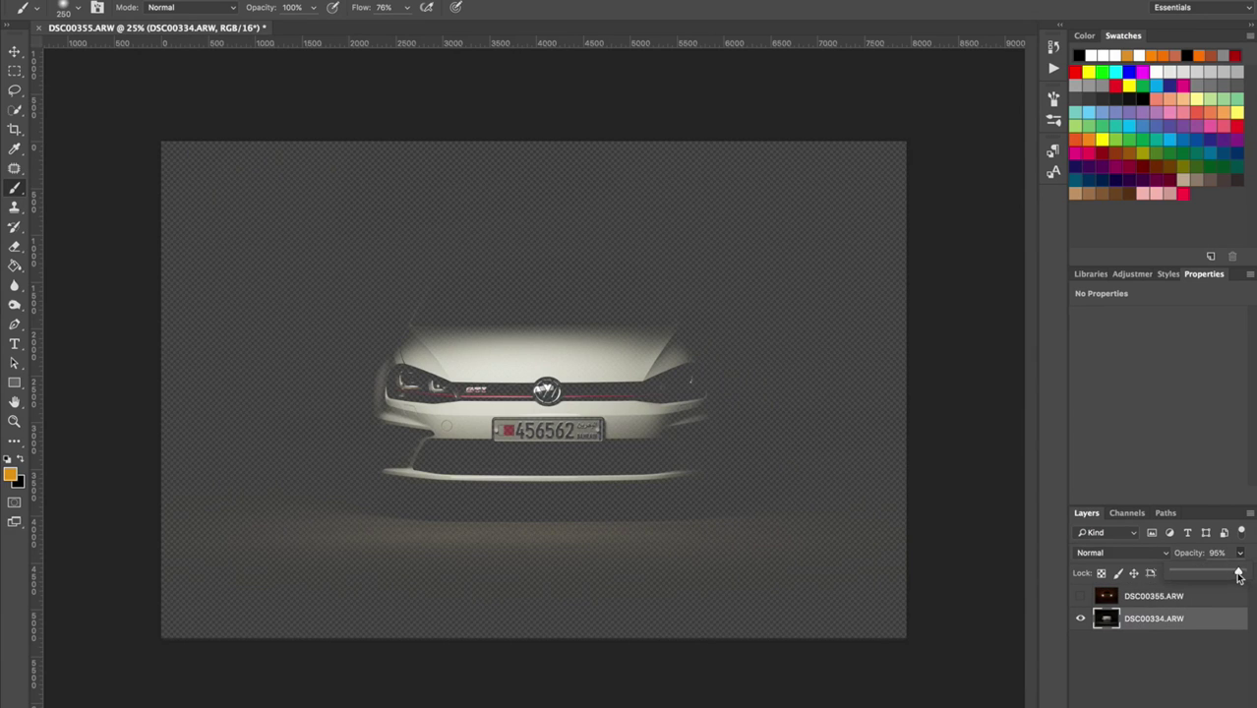
{"action": "left_click_drag", "start_coordinate": [1239, 575], "coordinate": [1255, 568]}
Select the DSC00355.ARW layer and toggle its visibility repeatedly to compare the headlight glow with the base exposure
{"action": "left_click", "coordinate": [1130, 604]}
{"action": "left_click", "coordinate": [1130, 602]}
{"action": "left_click", "coordinate": [1082, 596]}
{"action": "left_click", "coordinate": [1082, 597]}
{"action": "left_click", "coordinate": [1082, 596]}
{"action": "left_click", "coordinate": [1082, 597]}
{"action": "left_click", "coordinate": [1082, 597]}
{"action": "left_click", "coordinate": [1083, 596]}
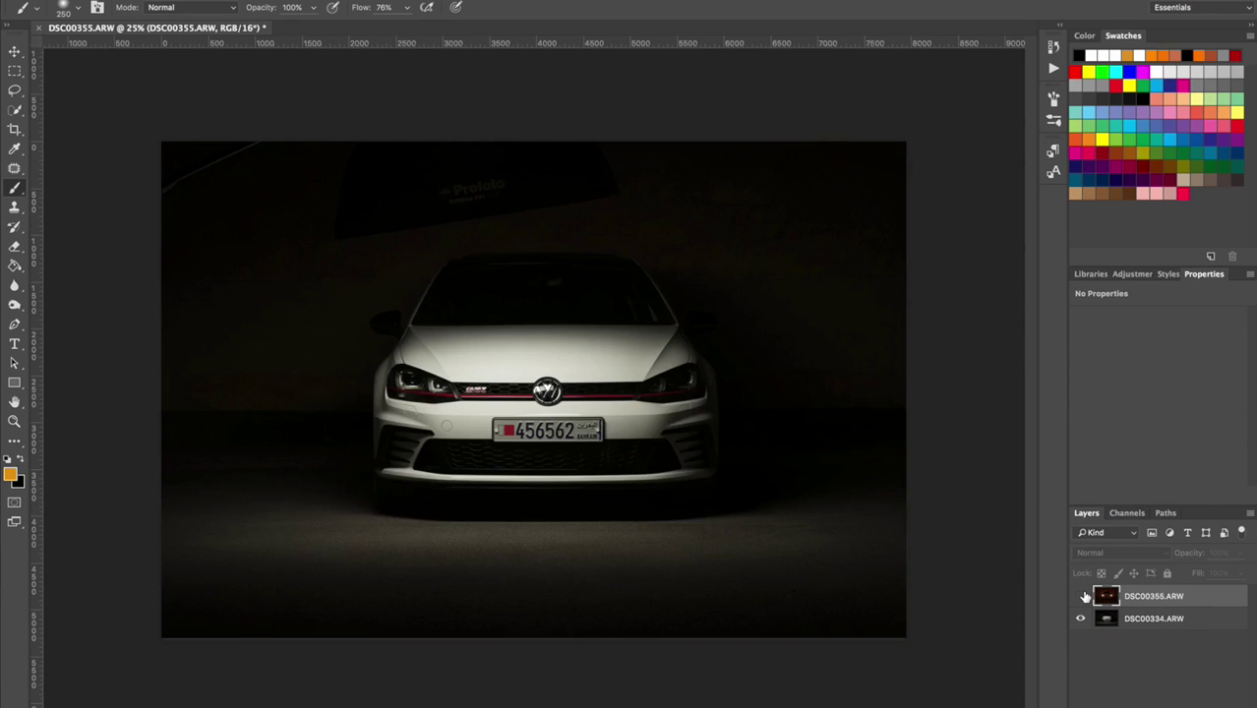
{"action": "left_click", "coordinate": [1084, 597]}
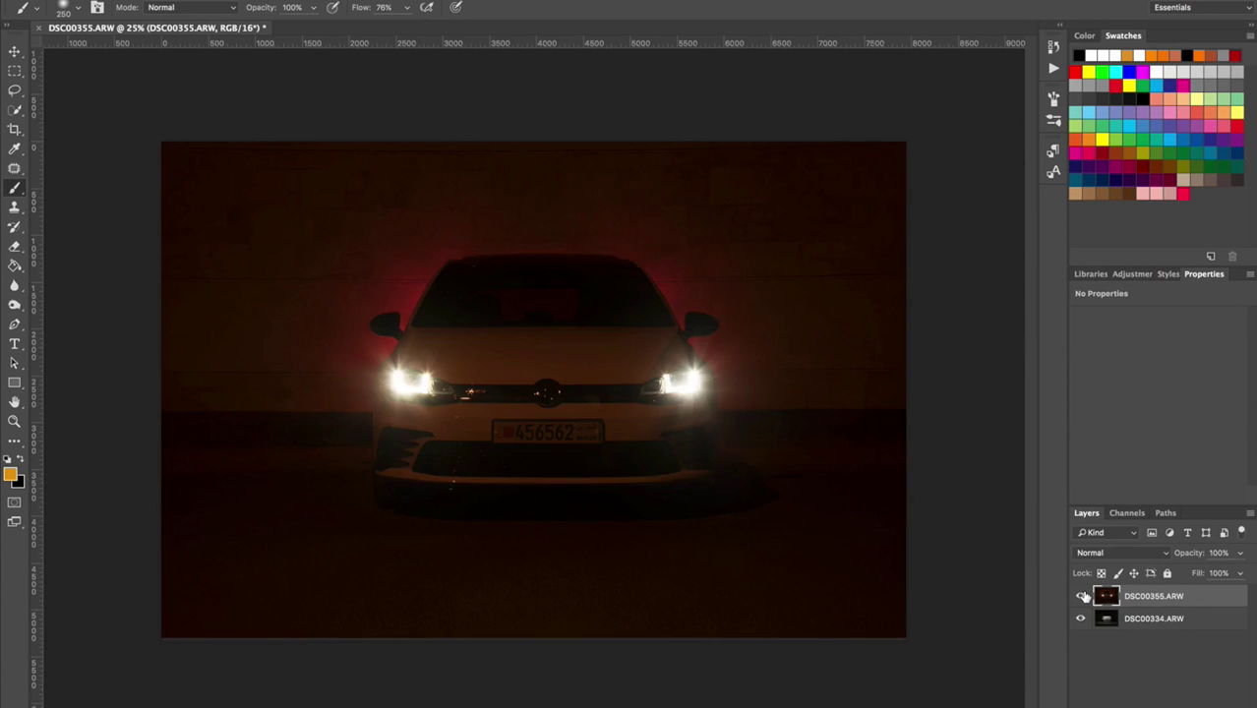
{"action": "left_click", "coordinate": [1083, 596]}
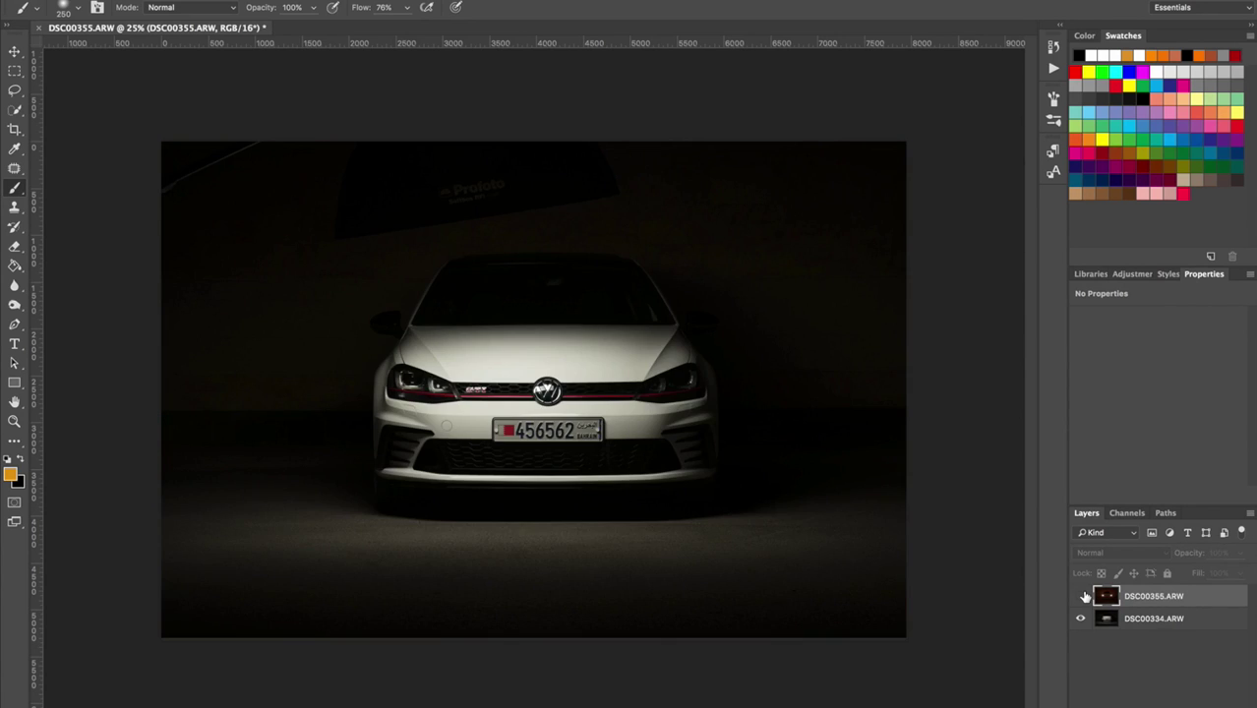
{"action": "left_click", "coordinate": [1083, 597]}
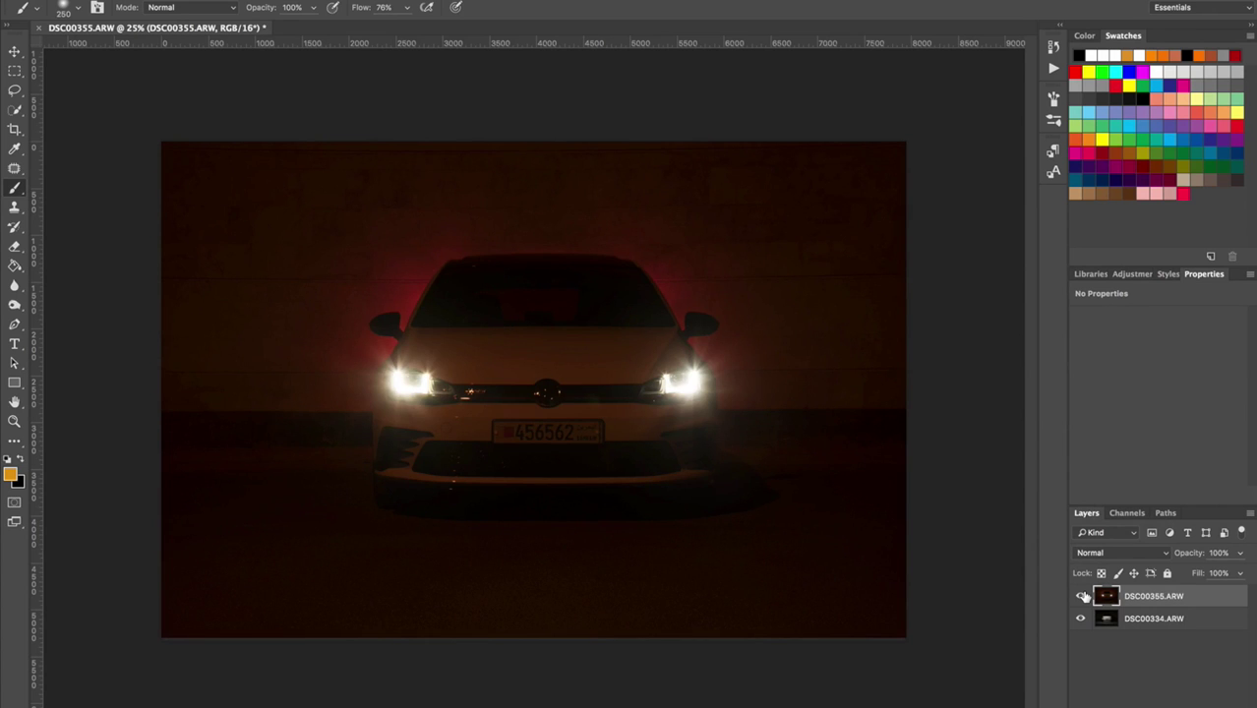
{"action": "left_click", "coordinate": [1083, 596]}
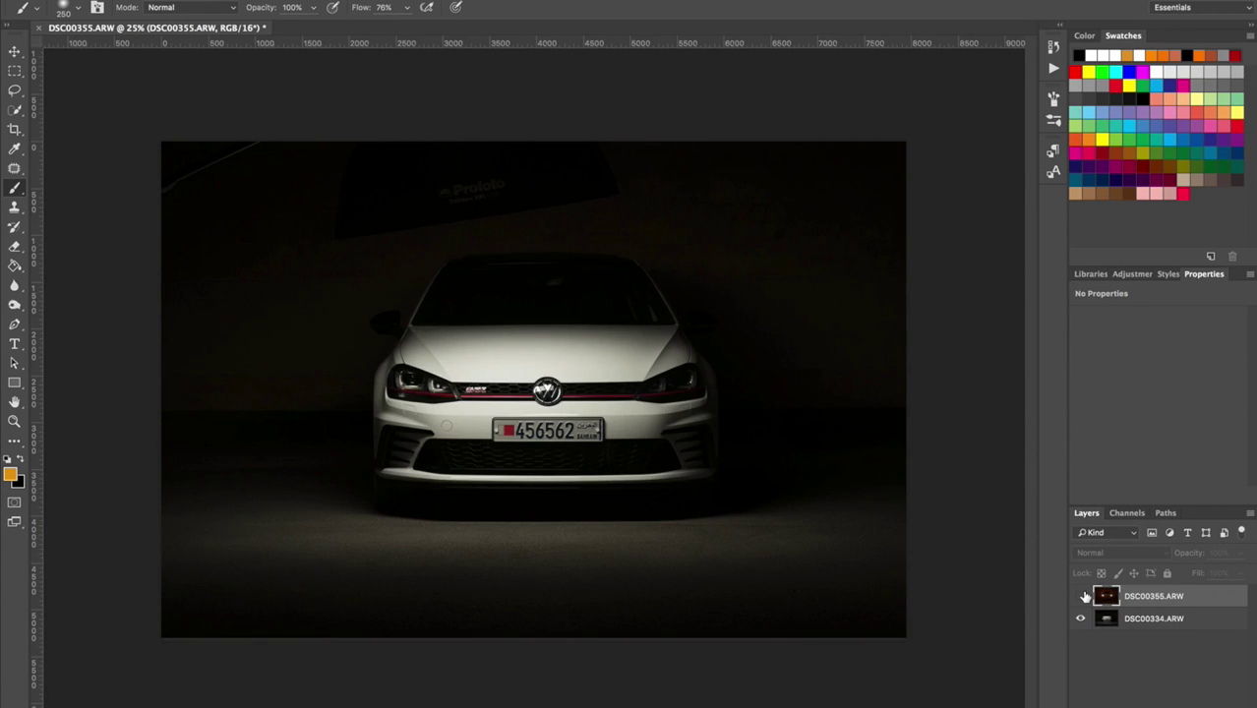
Show the DSC00355.ARW layer, add a layer mask to it and invert the mask to black
{"action": "left_click", "coordinate": [1084, 596]}
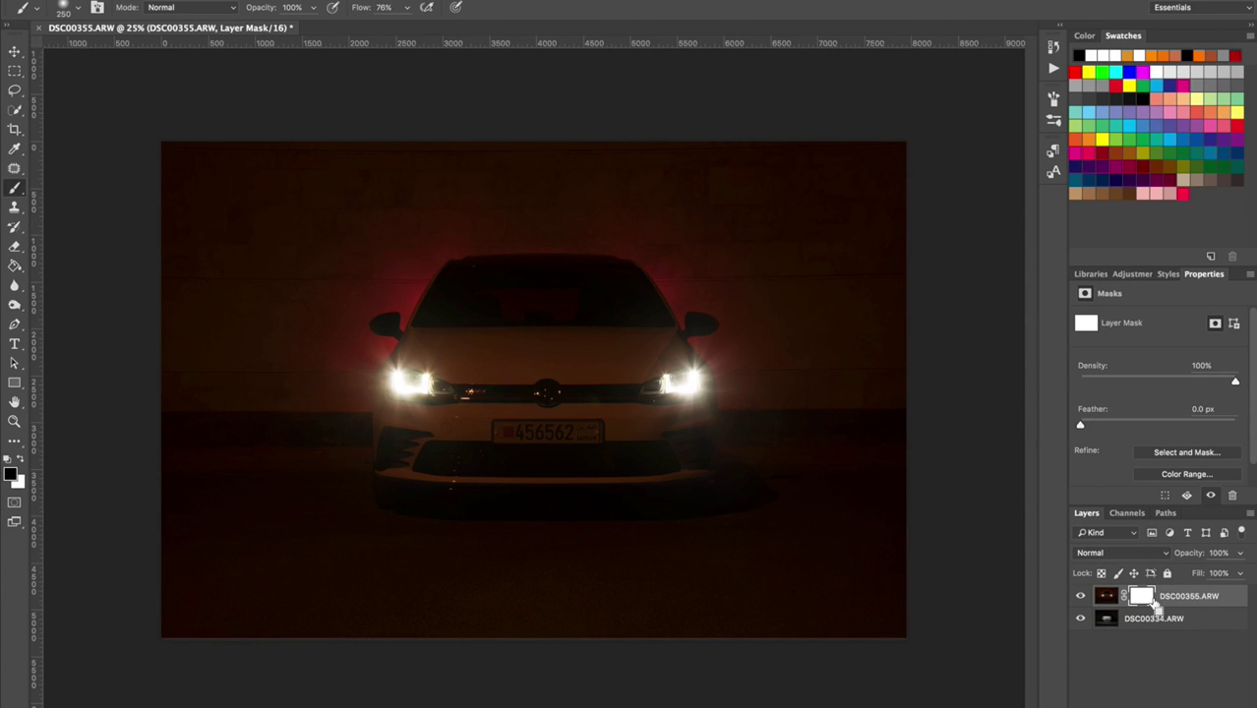
{"action": "key", "text": "ctrl+i"}
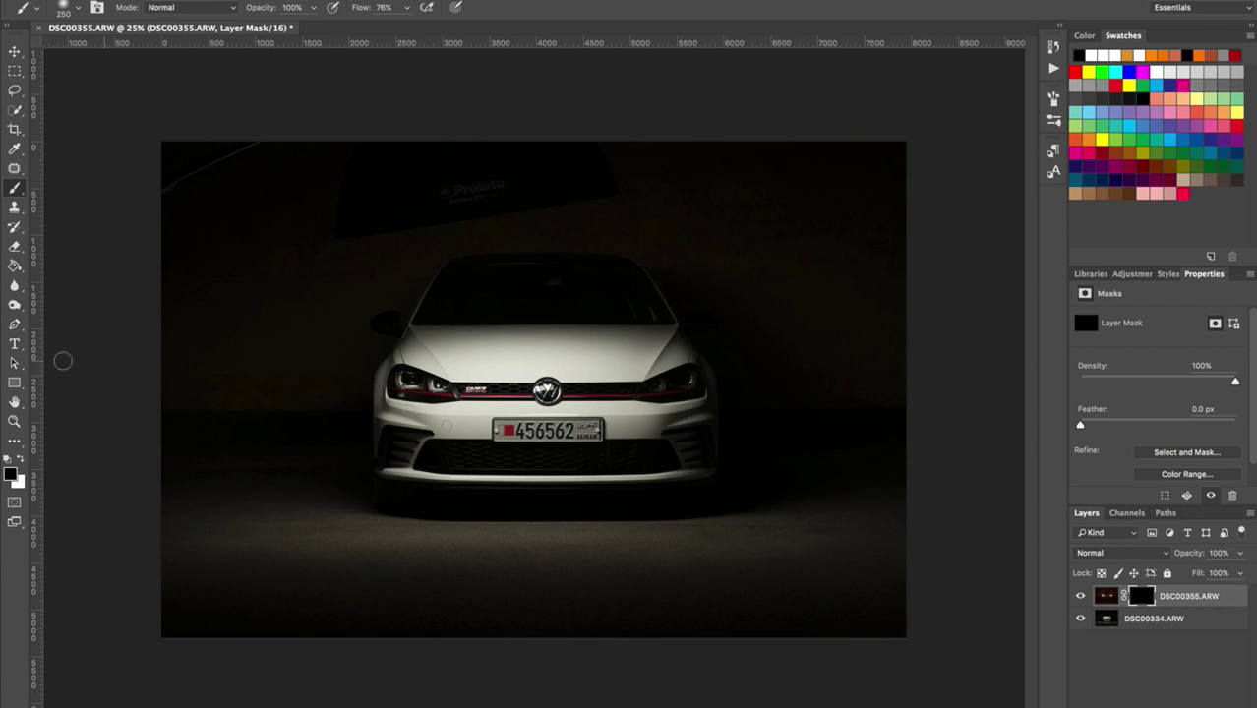
Paint white with a large soft brush on the DSC00355.ARW mask to reveal the red glow and wall behind the car's roof
{"action": "left_click", "coordinate": [20, 460]}
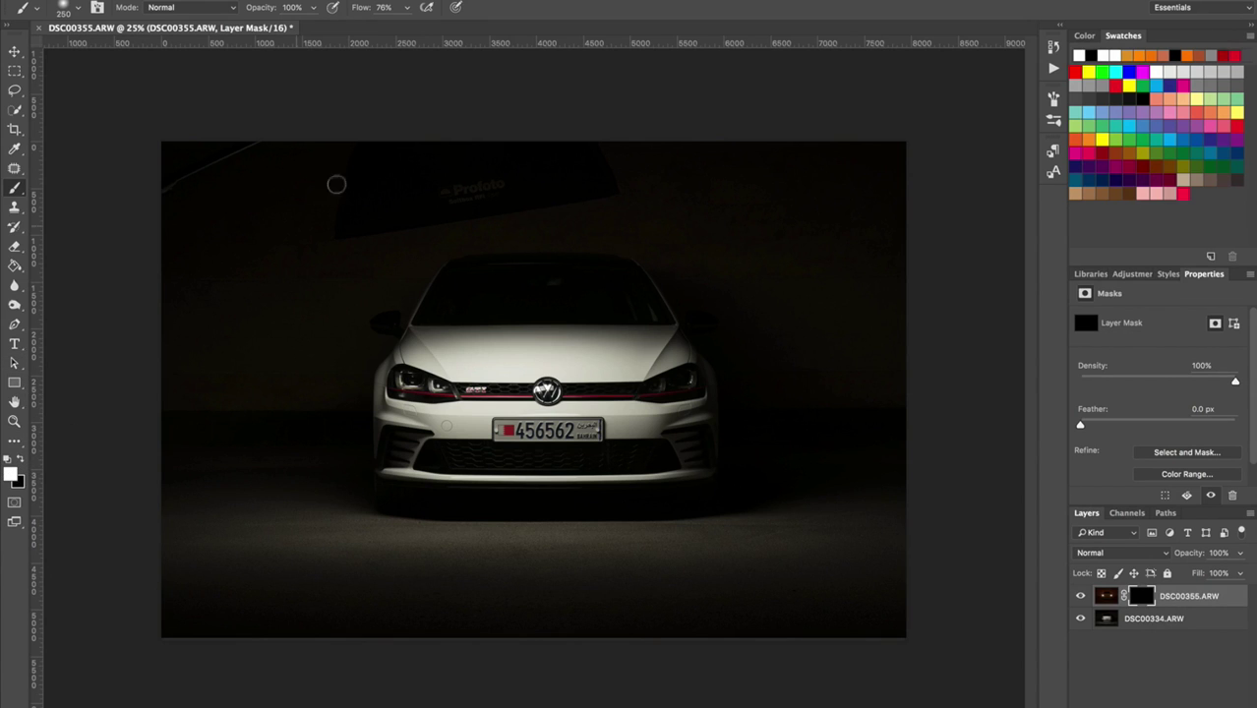
{"action": "left_click_drag", "start_coordinate": [616, 255], "coordinate": [671, 264]}
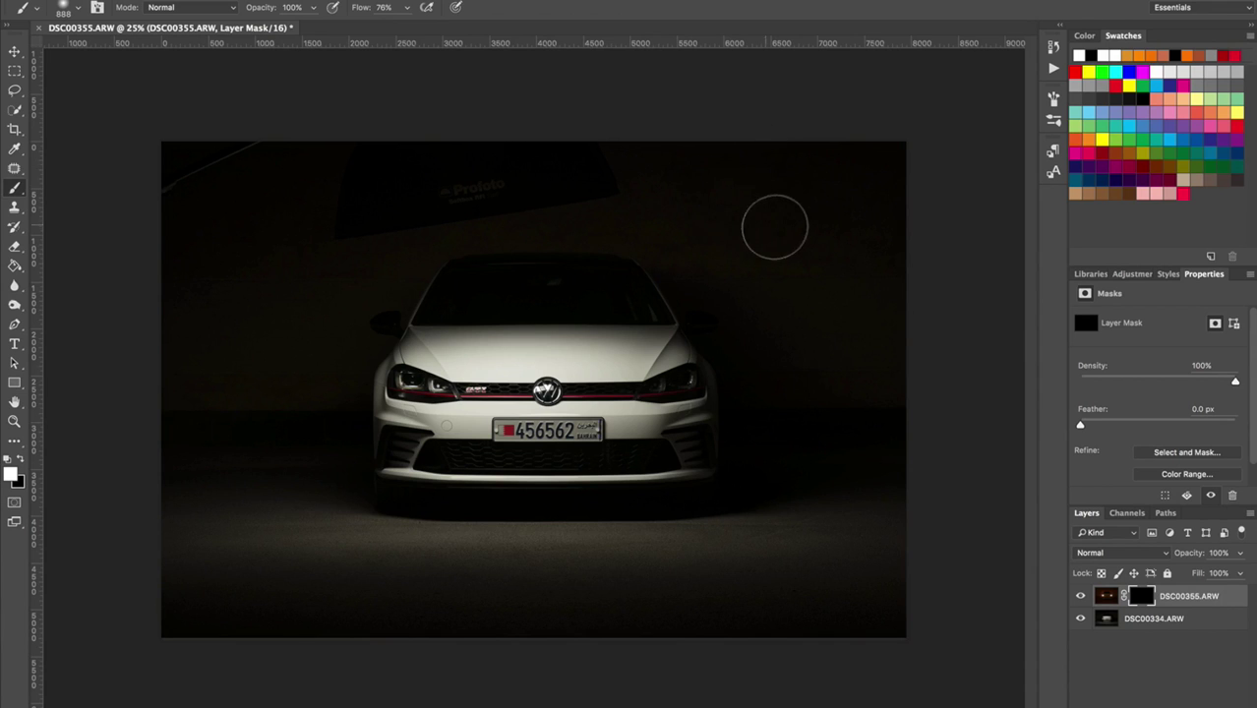
{"action": "mouse_move", "coordinate": [777, 224]}
{"action": "left_mouse_down"}
{"action": "mouse_move", "coordinate": [712, 219]}
{"action": "mouse_move", "coordinate": [730, 226]}
{"action": "mouse_move", "coordinate": [584, 240]}
{"action": "mouse_move", "coordinate": [566, 222]}
{"action": "mouse_move", "coordinate": [501, 232]}
{"action": "mouse_move", "coordinate": [505, 220]}
{"action": "mouse_move", "coordinate": [484, 243]}
{"action": "mouse_move", "coordinate": [436, 257]}
{"action": "mouse_move", "coordinate": [454, 259]}
{"action": "mouse_move", "coordinate": [409, 250]}
{"action": "mouse_move", "coordinate": [445, 204]}
{"action": "mouse_move", "coordinate": [412, 186]}
{"action": "mouse_move", "coordinate": [250, 164]}
{"action": "mouse_move", "coordinate": [169, 181]}
{"action": "mouse_move", "coordinate": [247, 226]}
{"action": "mouse_move", "coordinate": [278, 201]}
{"action": "mouse_move", "coordinate": [208, 243]}
{"action": "mouse_move", "coordinate": [194, 302]}
{"action": "mouse_move", "coordinate": [416, 247]}
{"action": "left_mouse_up"}
{"action": "mouse_move", "coordinate": [308, 245]}
{"action": "left_mouse_down"}
{"action": "mouse_move", "coordinate": [449, 241]}
{"action": "mouse_move", "coordinate": [415, 211]}
{"action": "left_mouse_up"}
{"action": "mouse_move", "coordinate": [264, 228]}
{"action": "left_mouse_down"}
{"action": "mouse_move", "coordinate": [712, 228]}
{"action": "mouse_move", "coordinate": [753, 218]}
{"action": "mouse_move", "coordinate": [803, 170]}
{"action": "mouse_move", "coordinate": [914, 205]}
{"action": "mouse_move", "coordinate": [804, 196]}
{"action": "mouse_move", "coordinate": [922, 238]}
{"action": "mouse_move", "coordinate": [869, 243]}
{"action": "mouse_move", "coordinate": [959, 304]}
{"action": "mouse_move", "coordinate": [942, 278]}
{"action": "mouse_move", "coordinate": [953, 283]}
{"action": "mouse_move", "coordinate": [828, 268]}
{"action": "mouse_move", "coordinate": [731, 226]}
{"action": "mouse_move", "coordinate": [532, 198]}
{"action": "mouse_move", "coordinate": [344, 209]}
{"action": "mouse_move", "coordinate": [186, 277]}
{"action": "mouse_move", "coordinate": [288, 217]}
{"action": "mouse_move", "coordinate": [256, 257]}
{"action": "mouse_move", "coordinate": [335, 244]}
{"action": "left_mouse_up"}
Set the brush to 24% flow and 60% opacity and paint white on the mask to reveal more wall beside the car
{"action": "left_click", "coordinate": [406, 8]}
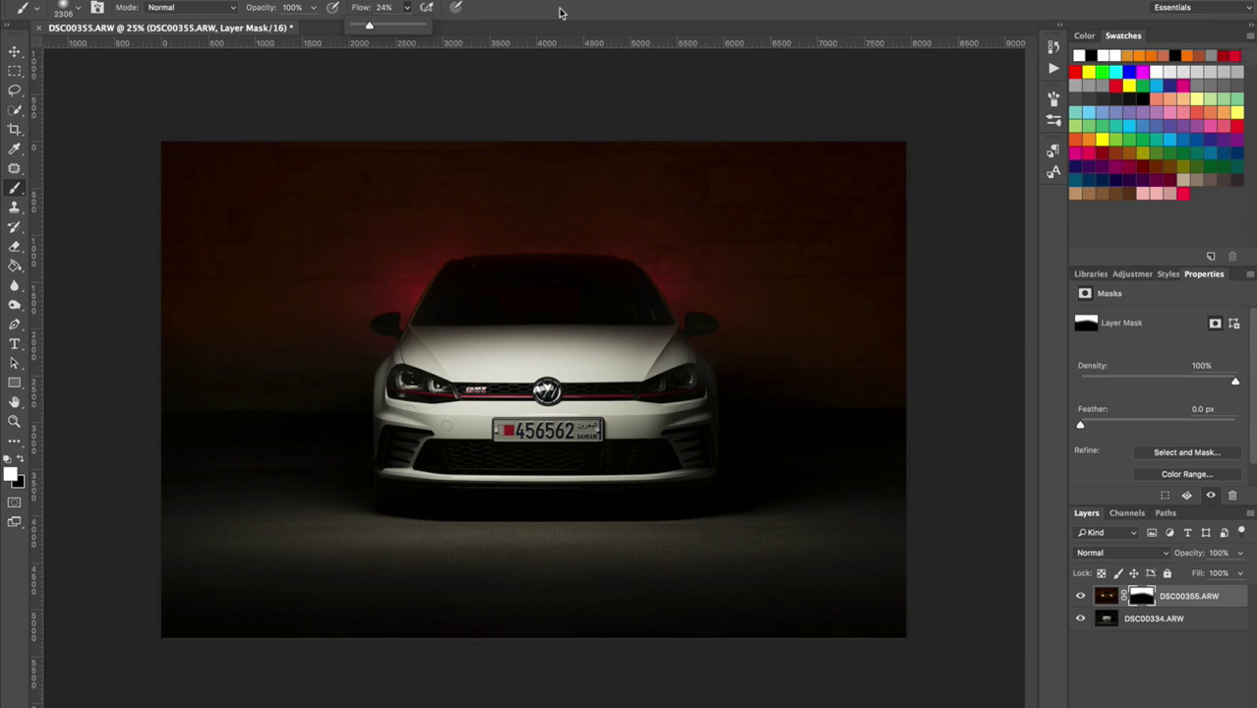
{"action": "left_click", "coordinate": [313, 8]}
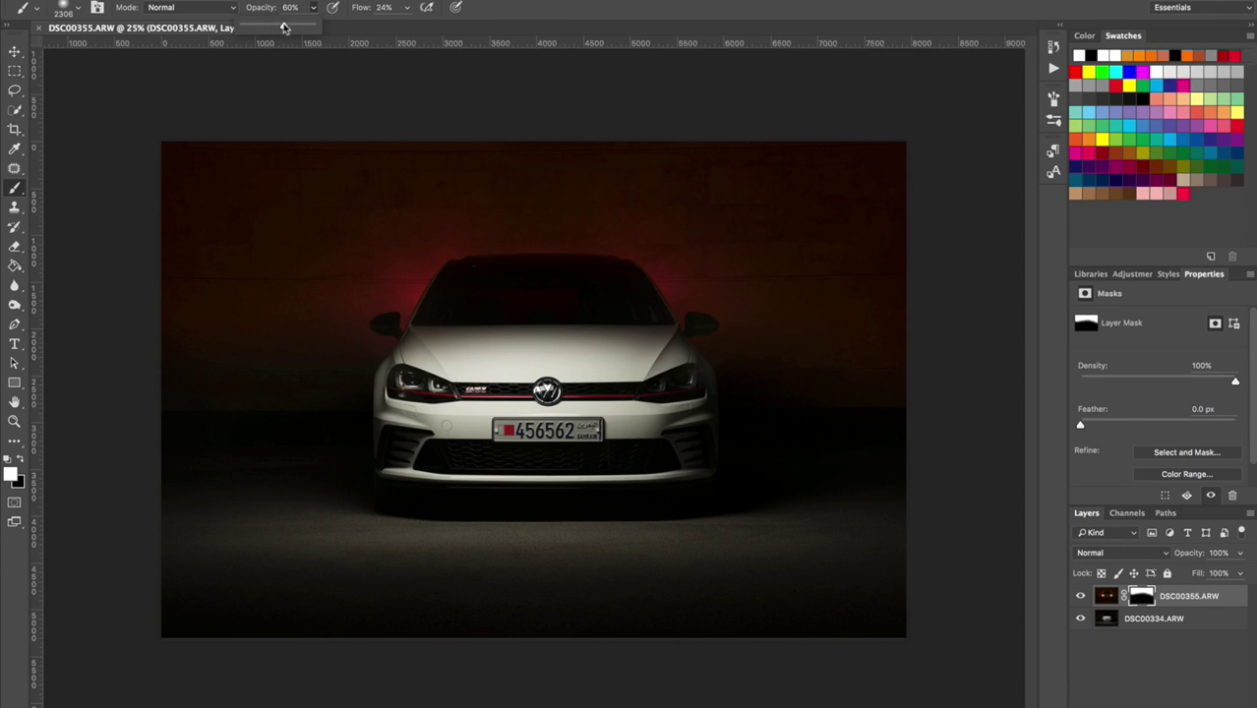
{"action": "left_click", "coordinate": [559, 5]}
{"action": "mouse_move", "coordinate": [291, 282]}
{"action": "left_mouse_down"}
{"action": "mouse_move", "coordinate": [261, 283]}
{"action": "mouse_move", "coordinate": [268, 330]}
{"action": "left_mouse_up"}
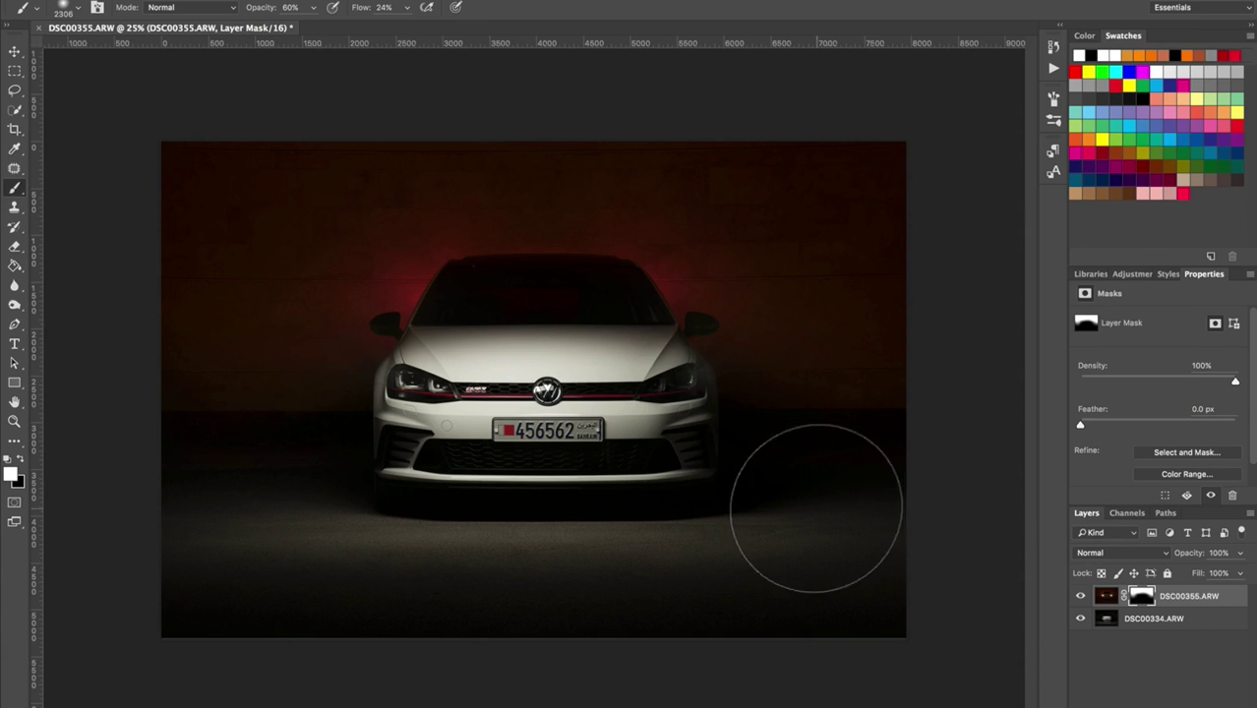
Paint black on the DSC00355.ARW mask around the right-hand headlight and fender to restore the base exposure there
{"action": "scroll", "coordinate": [546, 430], "scroll_direction": "up", "scroll_amount": 4}
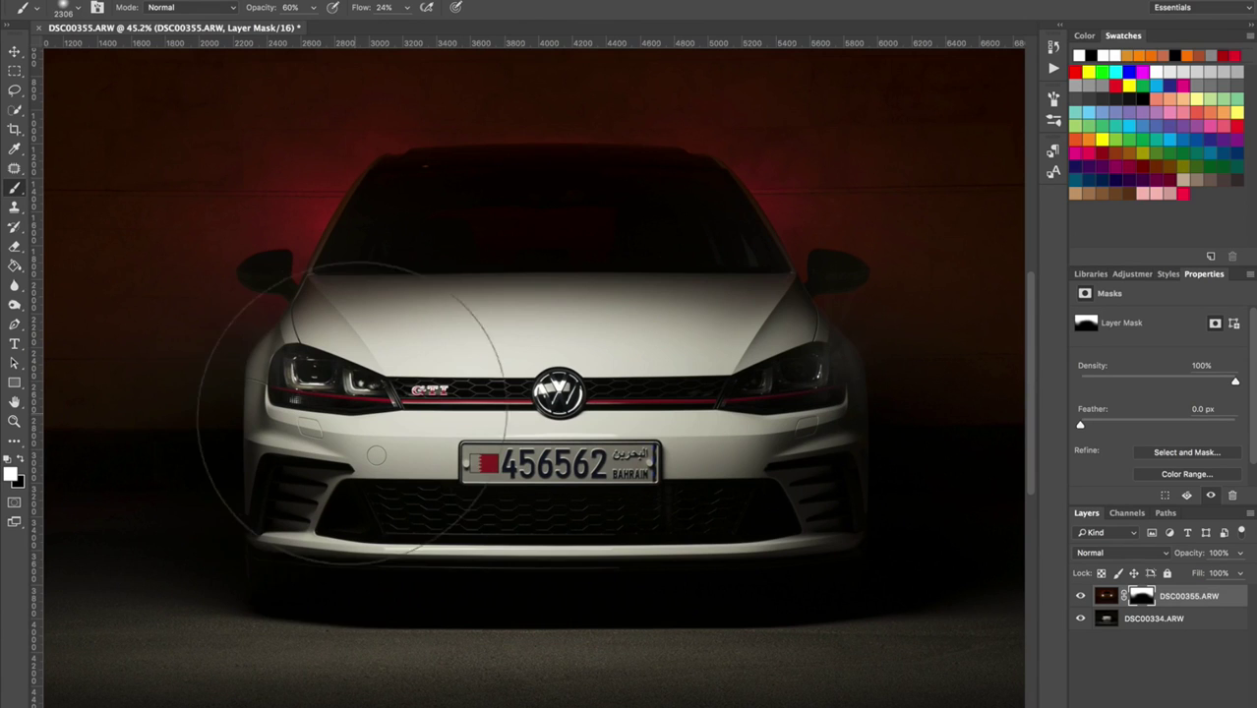
{"action": "scroll", "coordinate": [398, 452], "scroll_direction": "right", "scroll_amount": 5}
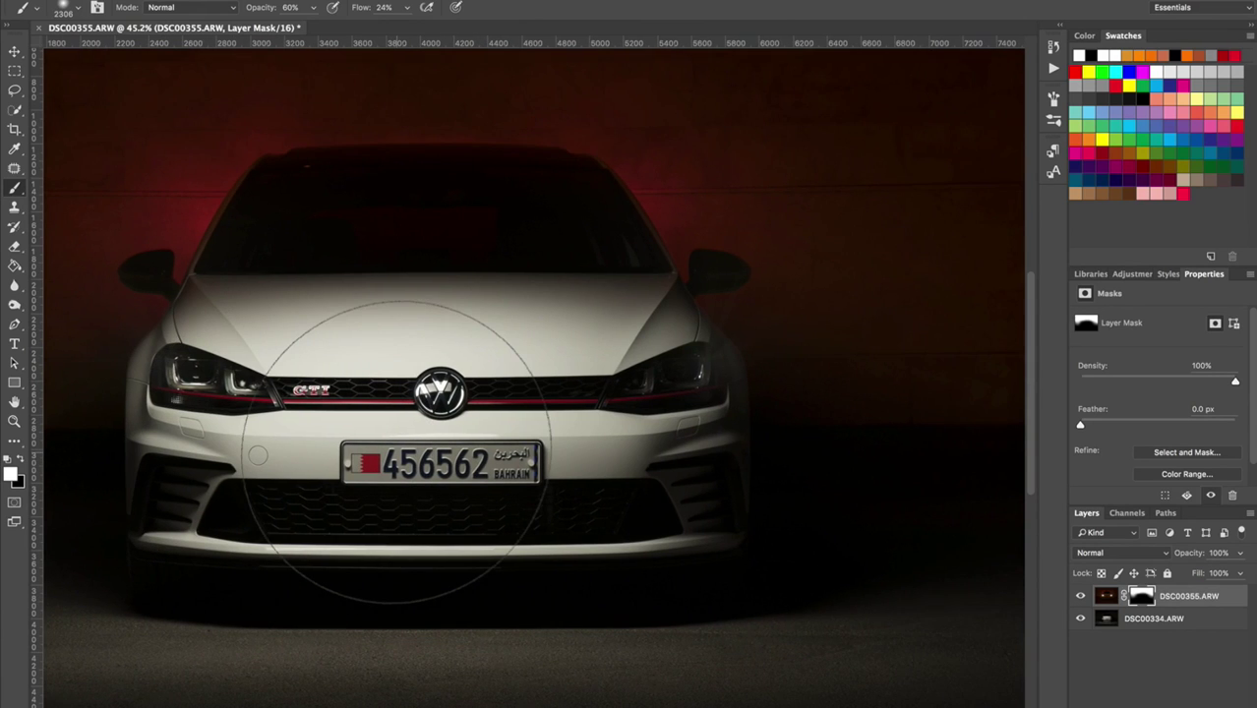
{"action": "scroll", "coordinate": [398, 452], "scroll_direction": "right", "scroll_amount": 4}
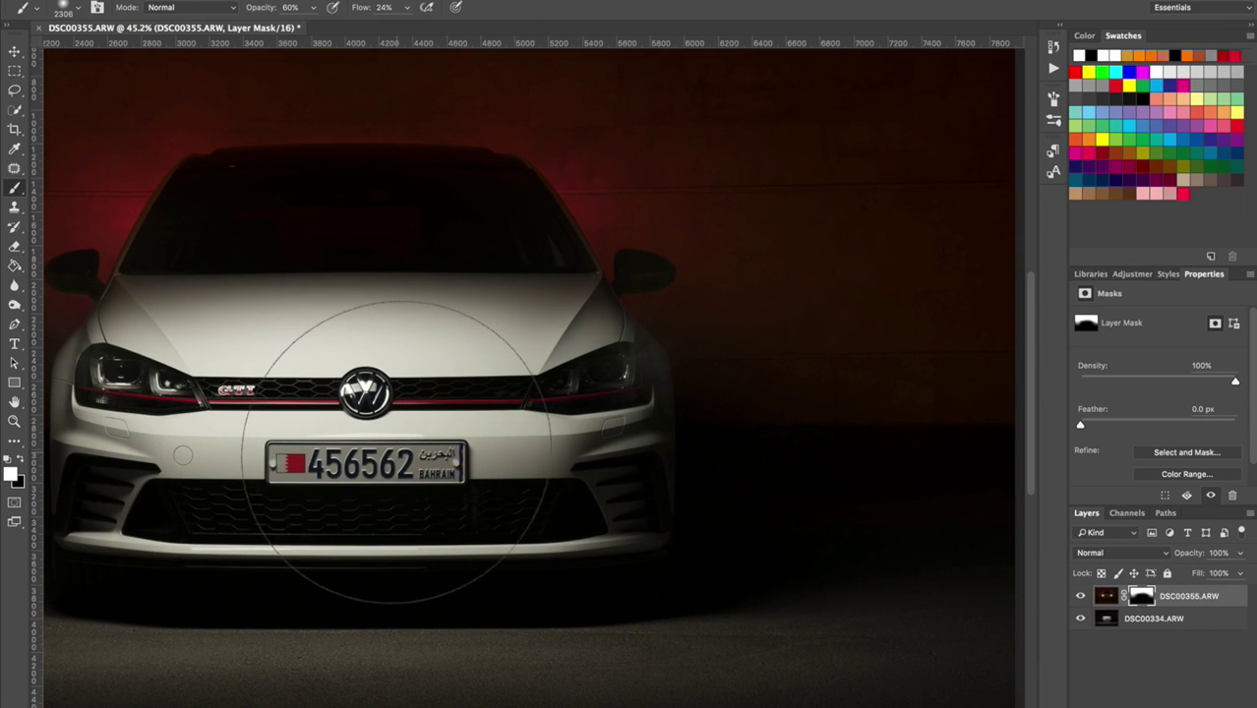
{"action": "key", "text": "x"}
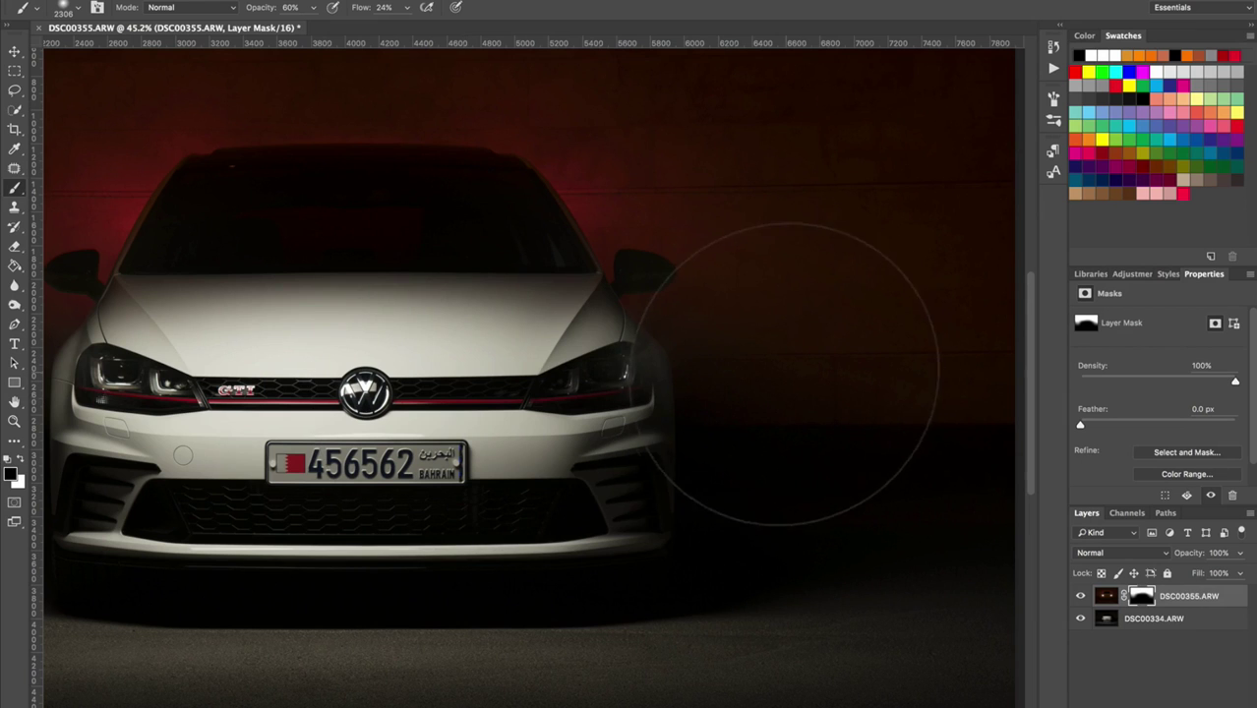
{"action": "mouse_move", "coordinate": [726, 391]}
{"action": "left_mouse_down"}
{"action": "mouse_move", "coordinate": [649, 375]}
{"action": "mouse_move", "coordinate": [497, 380]}
{"action": "left_mouse_up"}
{"action": "mouse_move", "coordinate": [676, 393]}
{"action": "left_mouse_down"}
{"action": "mouse_move", "coordinate": [613, 387]}
{"action": "mouse_move", "coordinate": [644, 392]}
{"action": "mouse_move", "coordinate": [656, 376]}
{"action": "mouse_move", "coordinate": [688, 391]}
{"action": "mouse_move", "coordinate": [646, 412]}
{"action": "left_mouse_up"}
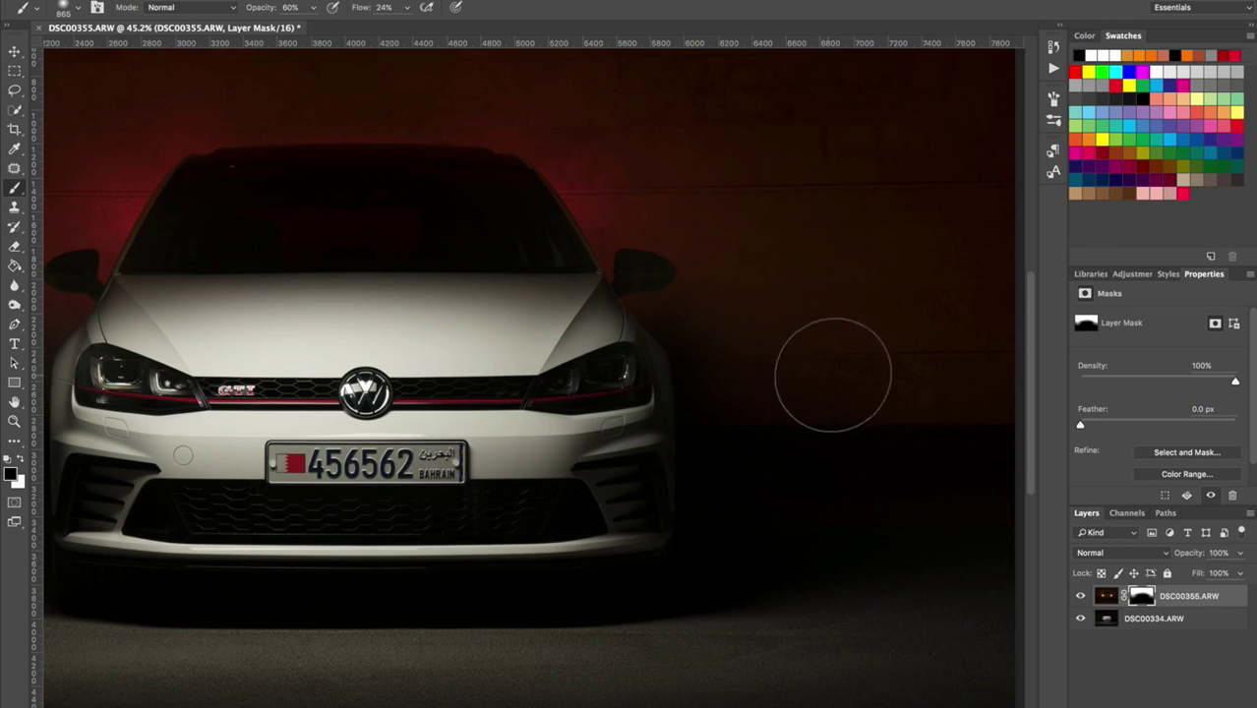
Undo the last mask change and paint white with an 865 px brush along the roofline and windshield to bring back the red glow
{"action": "key", "text": "x"}
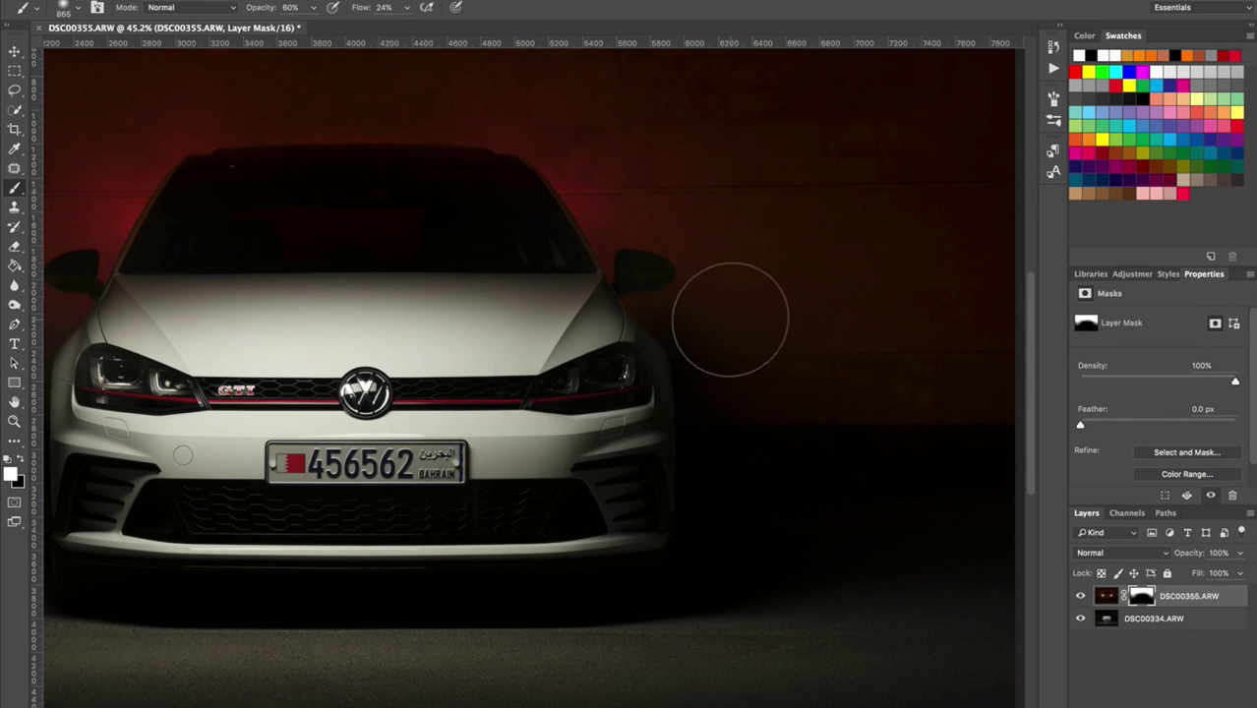
{"action": "key", "text": "super+z"}
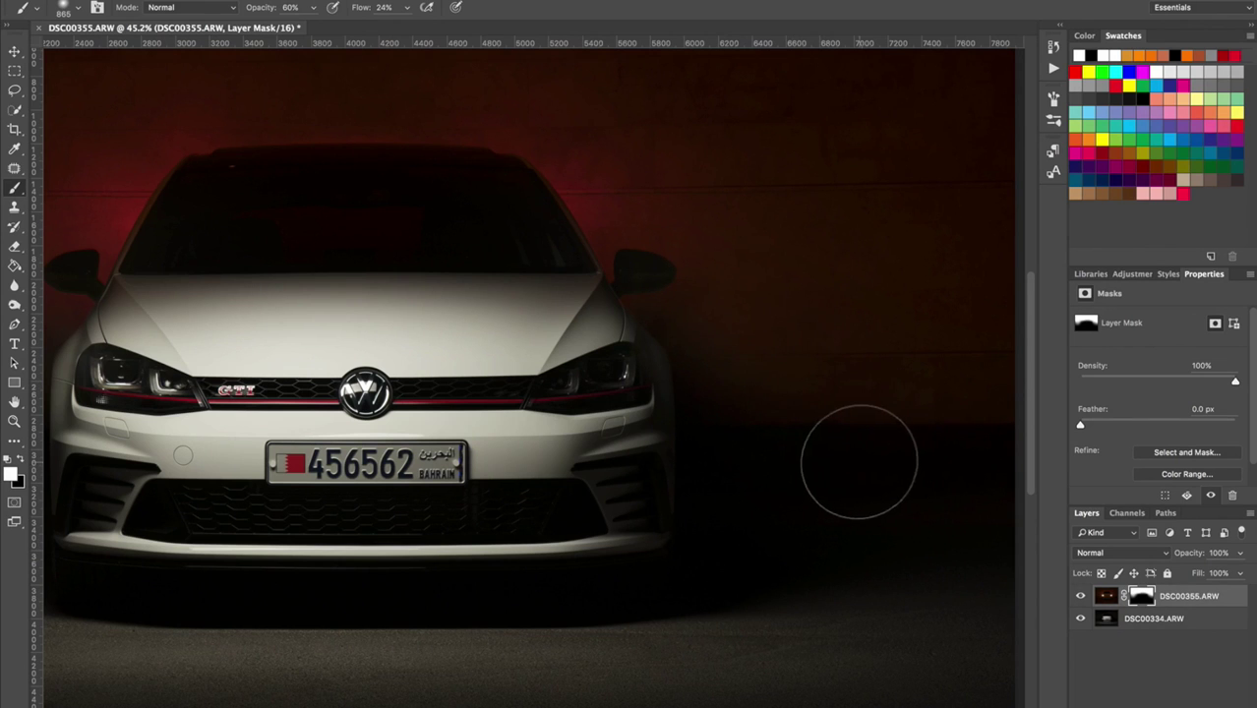
{"action": "scroll", "coordinate": [733, 335], "scroll_direction": "down", "scroll_amount": 2}
{"action": "scroll", "coordinate": [728, 338], "scroll_direction": "down", "scroll_amount": 2}
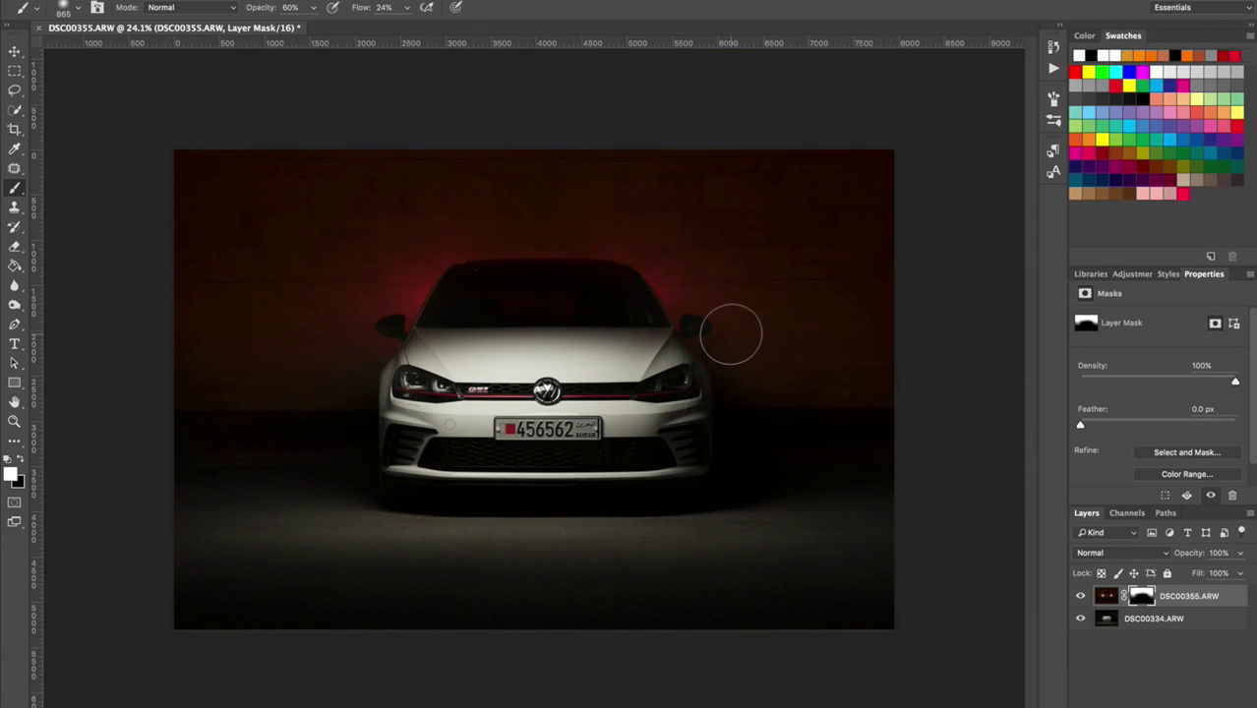
{"action": "scroll", "coordinate": [731, 336], "scroll_direction": "up", "scroll_amount": 1}
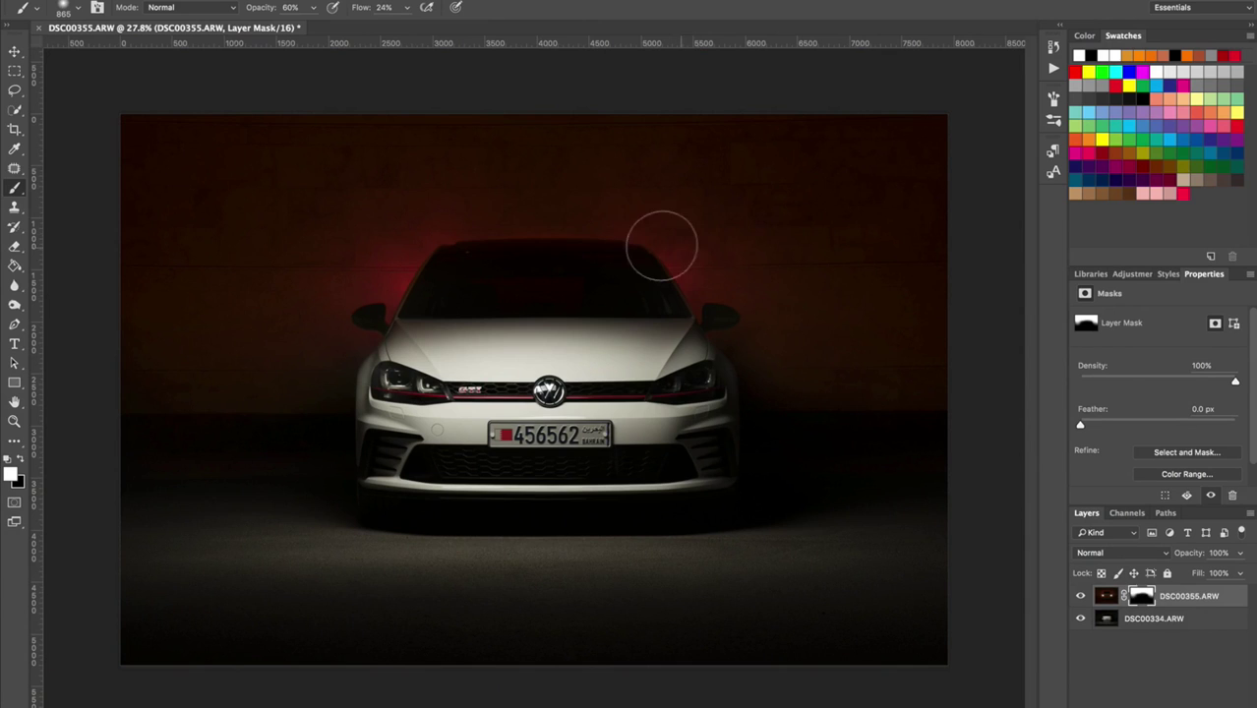
{"action": "mouse_move", "coordinate": [570, 263]}
{"action": "left_mouse_down"}
{"action": "mouse_move", "coordinate": [477, 259]}
{"action": "mouse_move", "coordinate": [689, 258]}
{"action": "mouse_move", "coordinate": [441, 246]}
{"action": "left_mouse_up"}
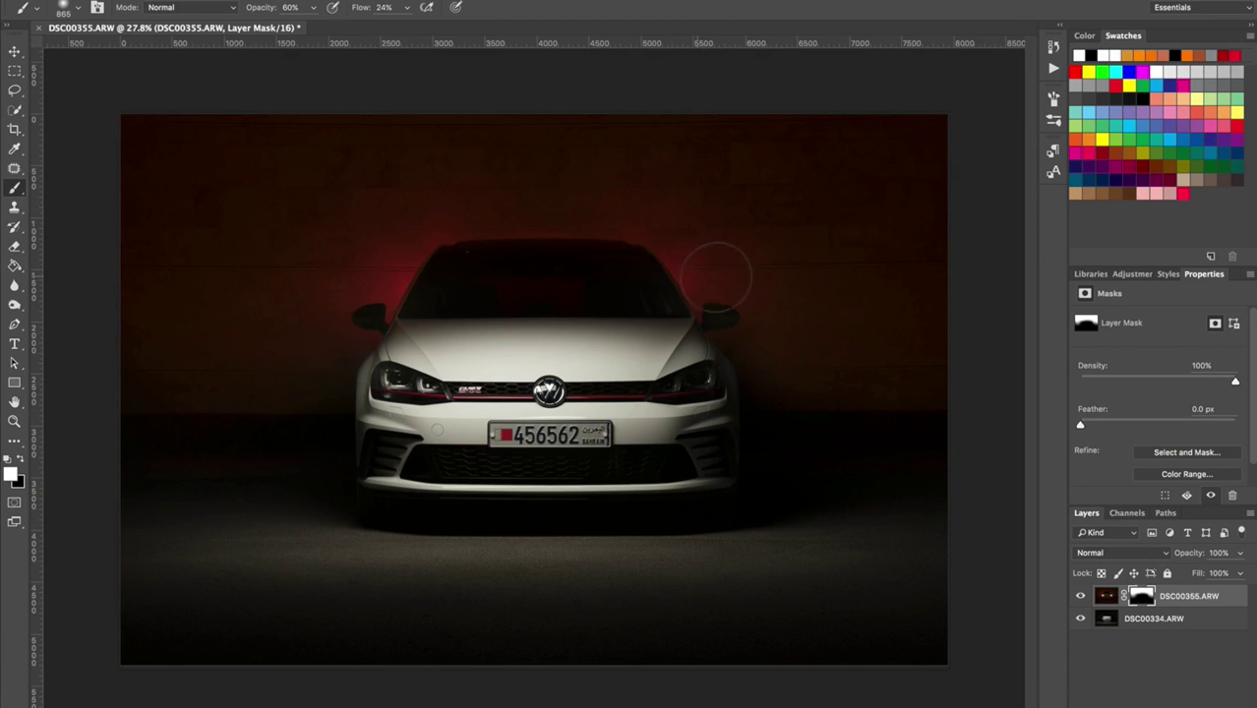
{"action": "mouse_move", "coordinate": [698, 265]}
{"action": "left_mouse_down"}
{"action": "mouse_move", "coordinate": [527, 247]}
{"action": "mouse_move", "coordinate": [430, 264]}
{"action": "left_mouse_up"}
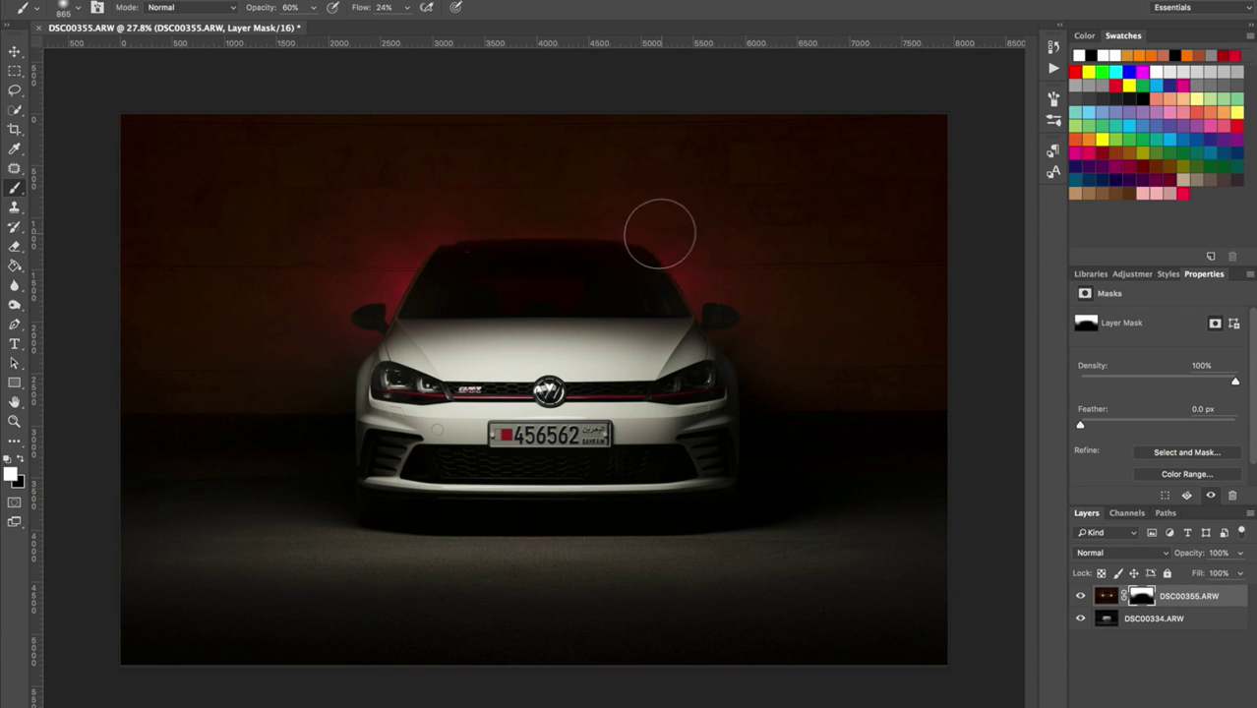
Select the left-hand headlight area on the DSC00334.ARW layer with a rectangular marquee and copy it to a new layer
{"action": "left_click", "coordinate": [1108, 620]}
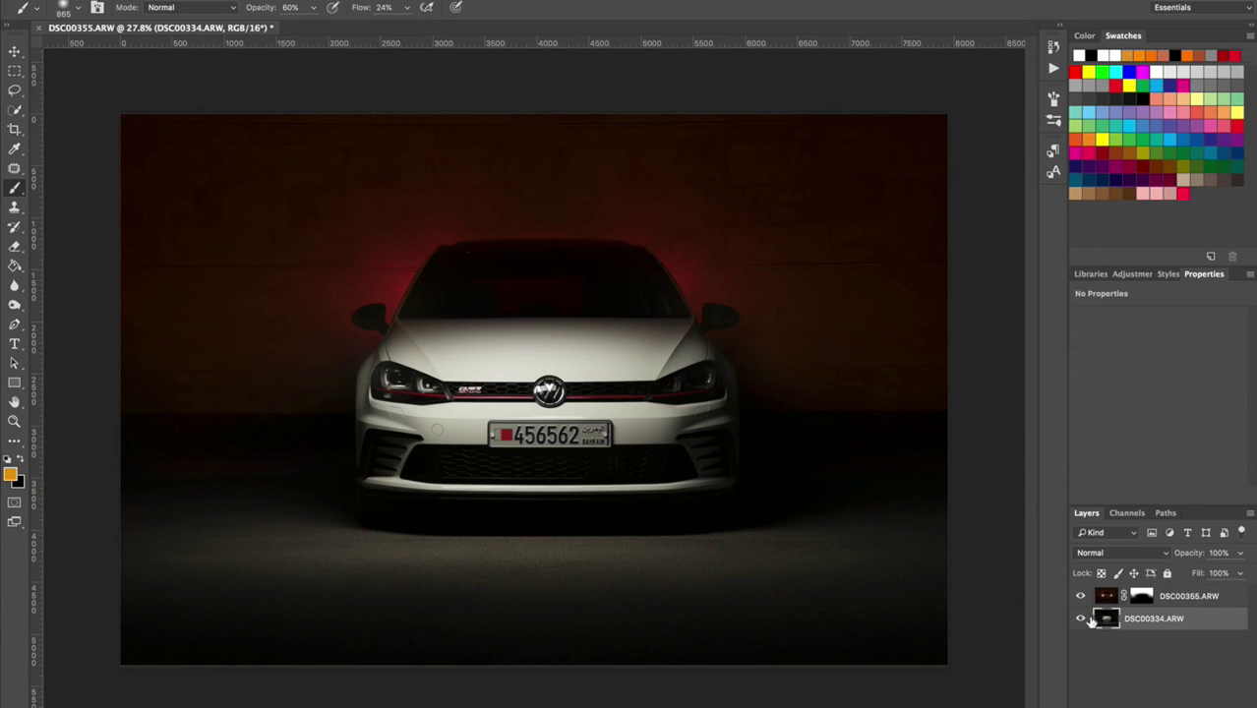
{"action": "scroll", "coordinate": [465, 368], "scroll_direction": "up", "scroll_amount": 5}
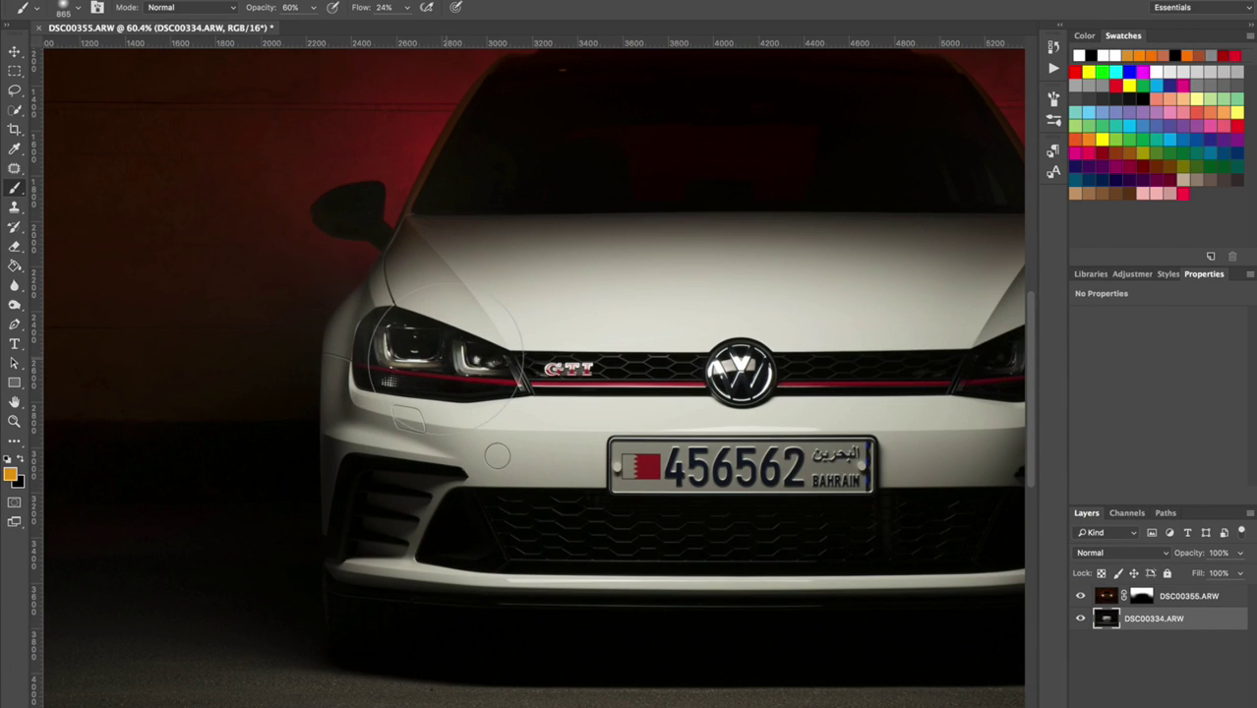
{"action": "key", "text": "m"}
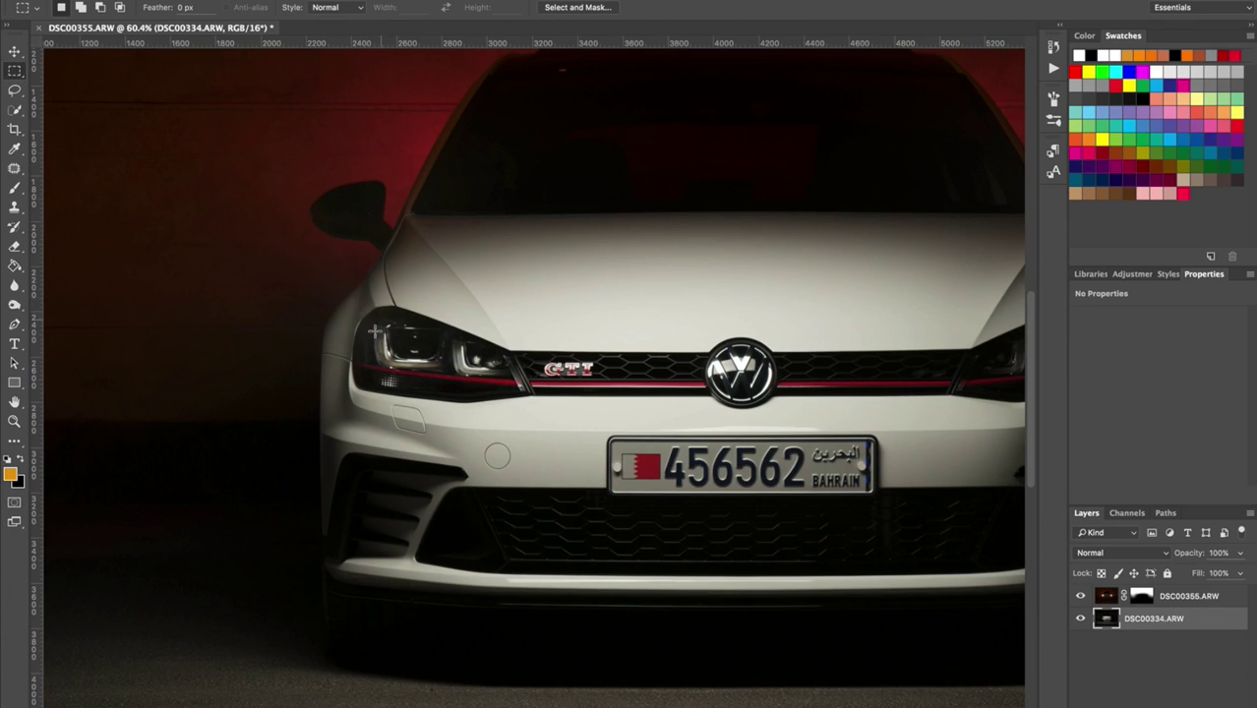
{"action": "scroll", "coordinate": [497, 302], "scroll_direction": "right", "scroll_amount": 5}
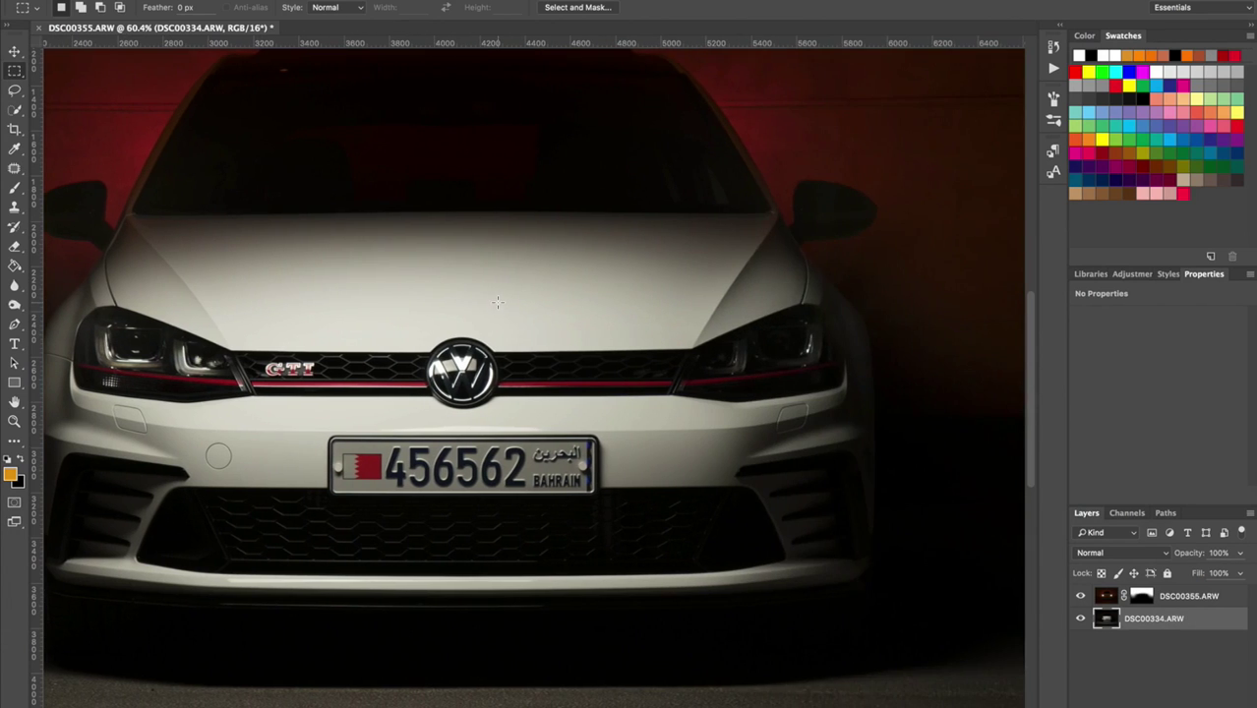
{"action": "scroll", "coordinate": [498, 302], "scroll_direction": "right", "scroll_amount": 4}
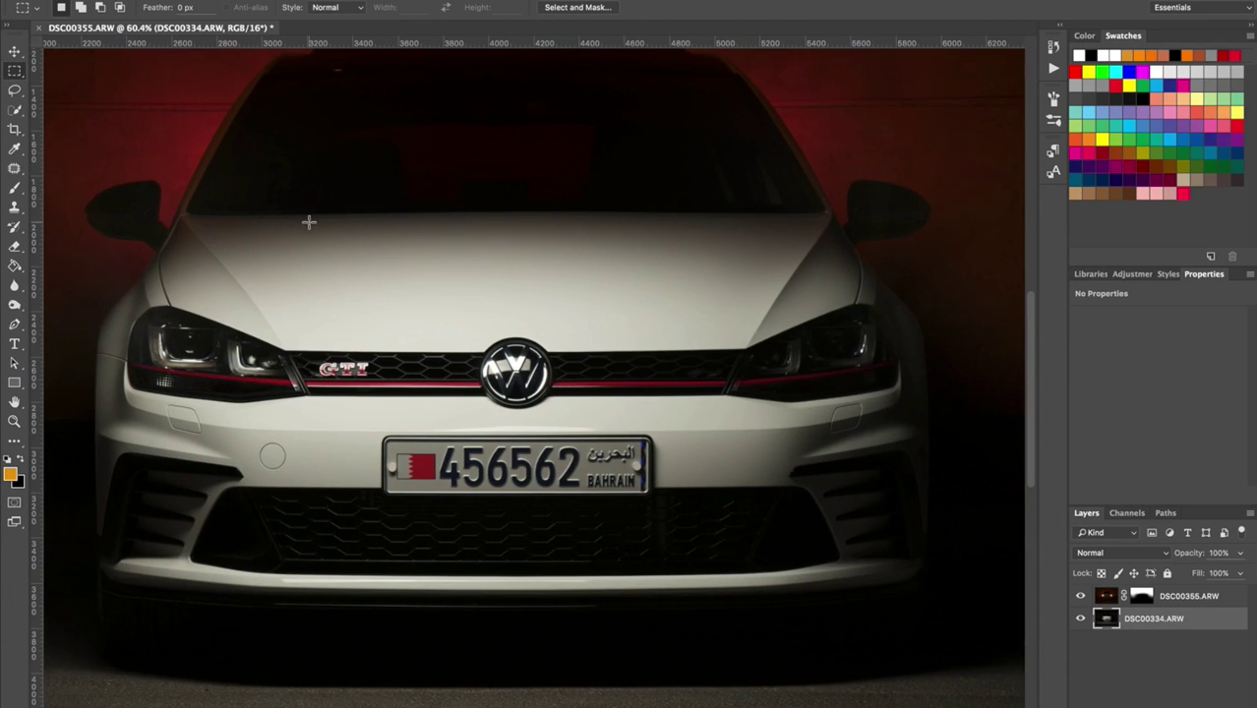
{"action": "left_click_drag", "start_coordinate": [305, 219], "coordinate": [83, 473]}
{"action": "key", "text": "ctrl+shift+alt+n"}
Move the copied headlight patch to the car's other side, flip it horizontally and place it over the darker headlight
{"action": "key", "text": "v"}
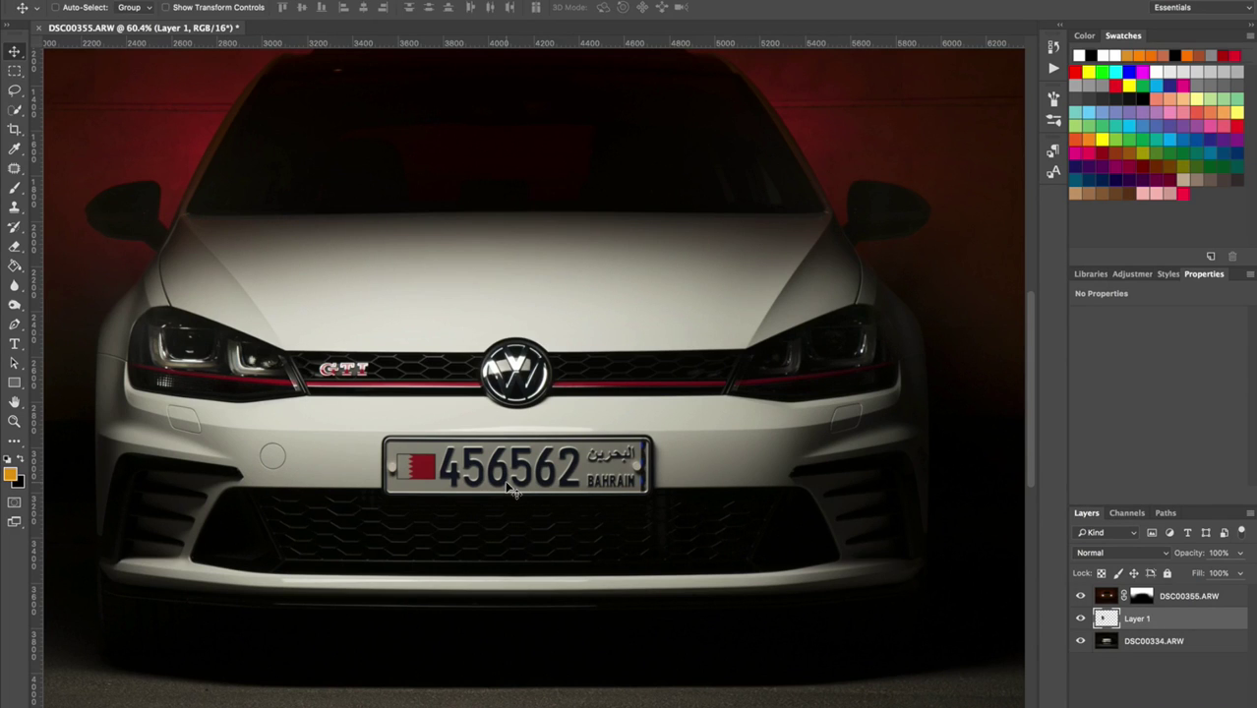
{"action": "left_click_drag", "start_coordinate": [248, 357], "coordinate": [769, 341]}
{"action": "key", "text": "ctrl+t"}
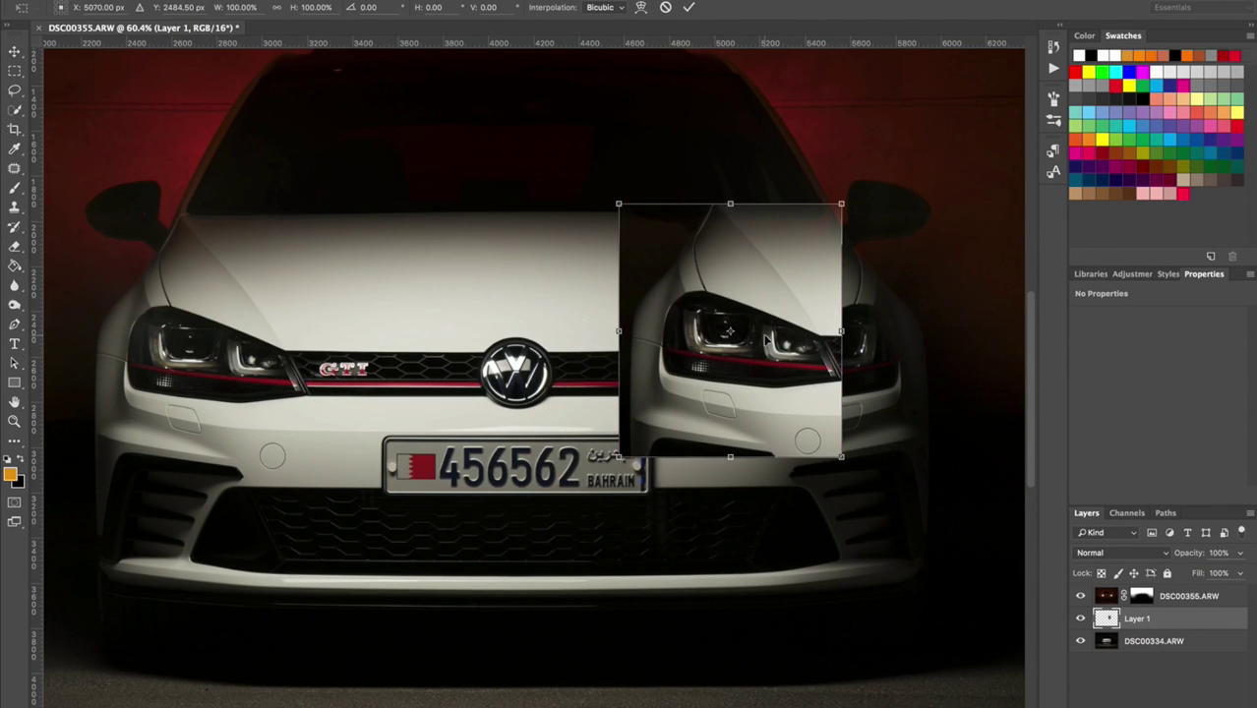
{"action": "right_click", "coordinate": [693, 295]}
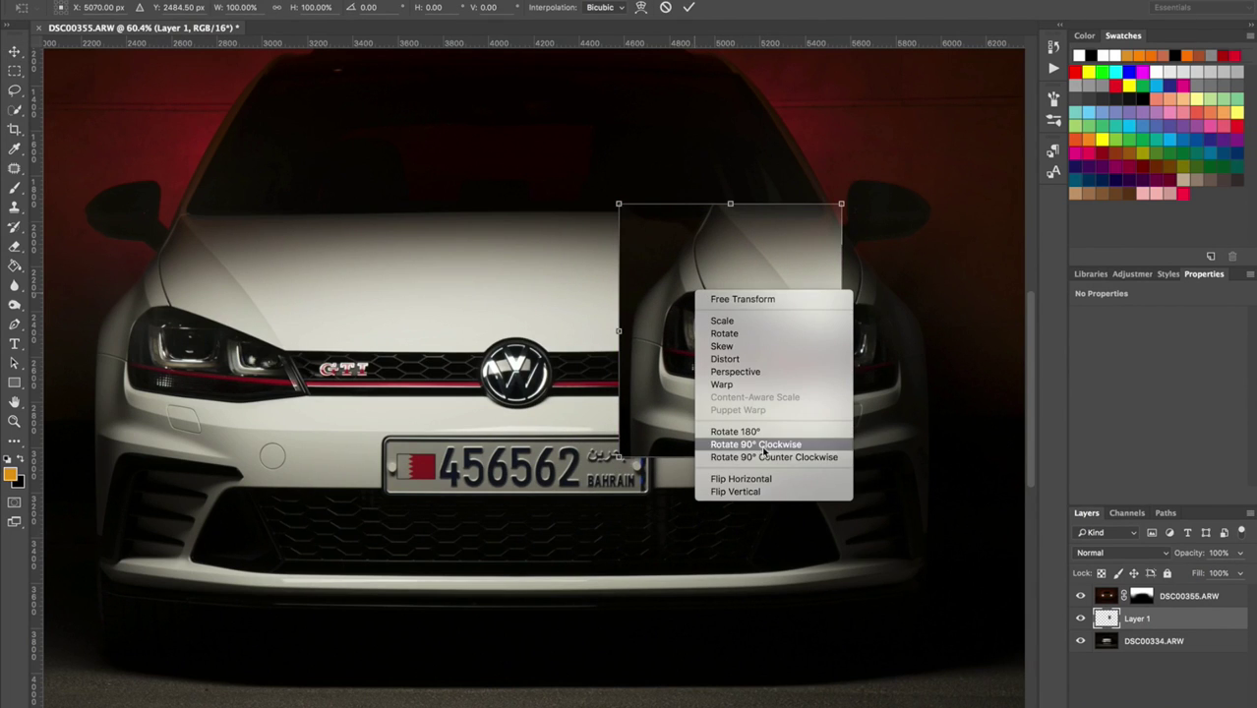
{"action": "left_click", "coordinate": [765, 485]}
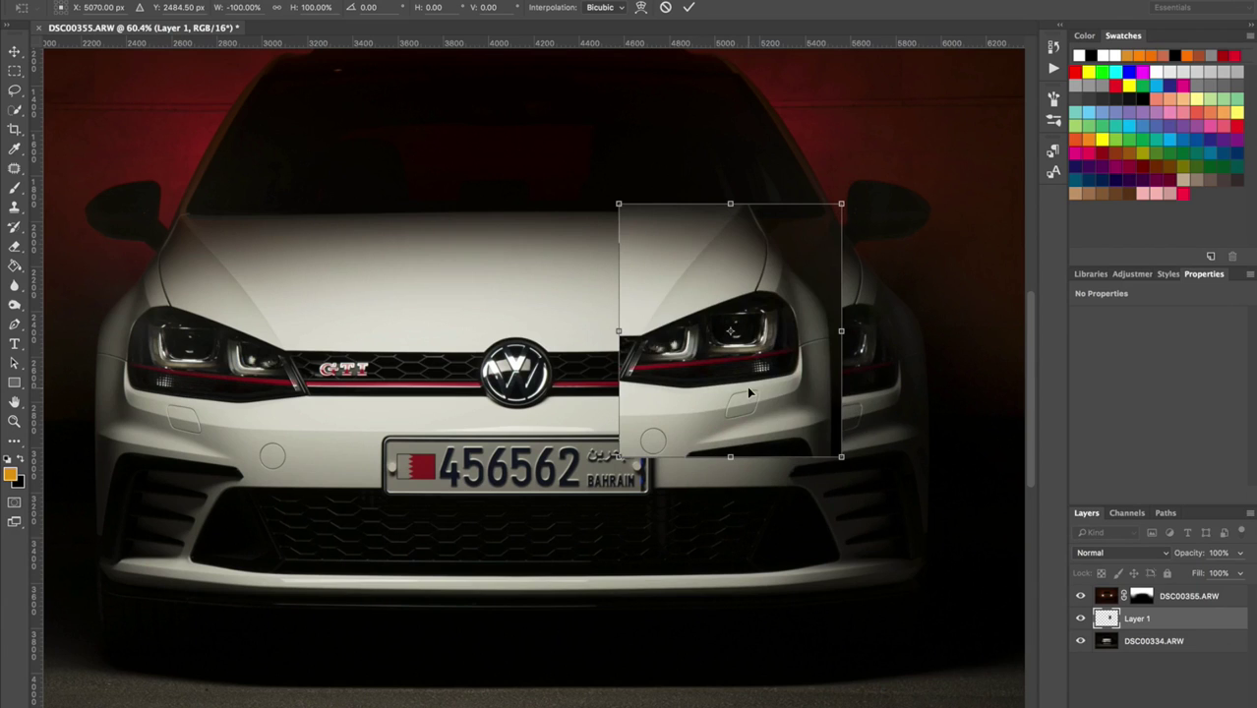
{"action": "left_click_drag", "start_coordinate": [747, 394], "coordinate": [836, 408]}
{"action": "key", "text": "Return"}
Set Layer 1's opacity to 78% and nudge the flipped headlight patch right and up towards the original headlight
{"action": "key", "text": "7"}
{"action": "key", "text": "8"}
{"action": "key", "text": "Right"}
{"action": "key", "text": "Right"}
{"action": "key", "text": "Up"}
{"action": "key", "text": "Up"}
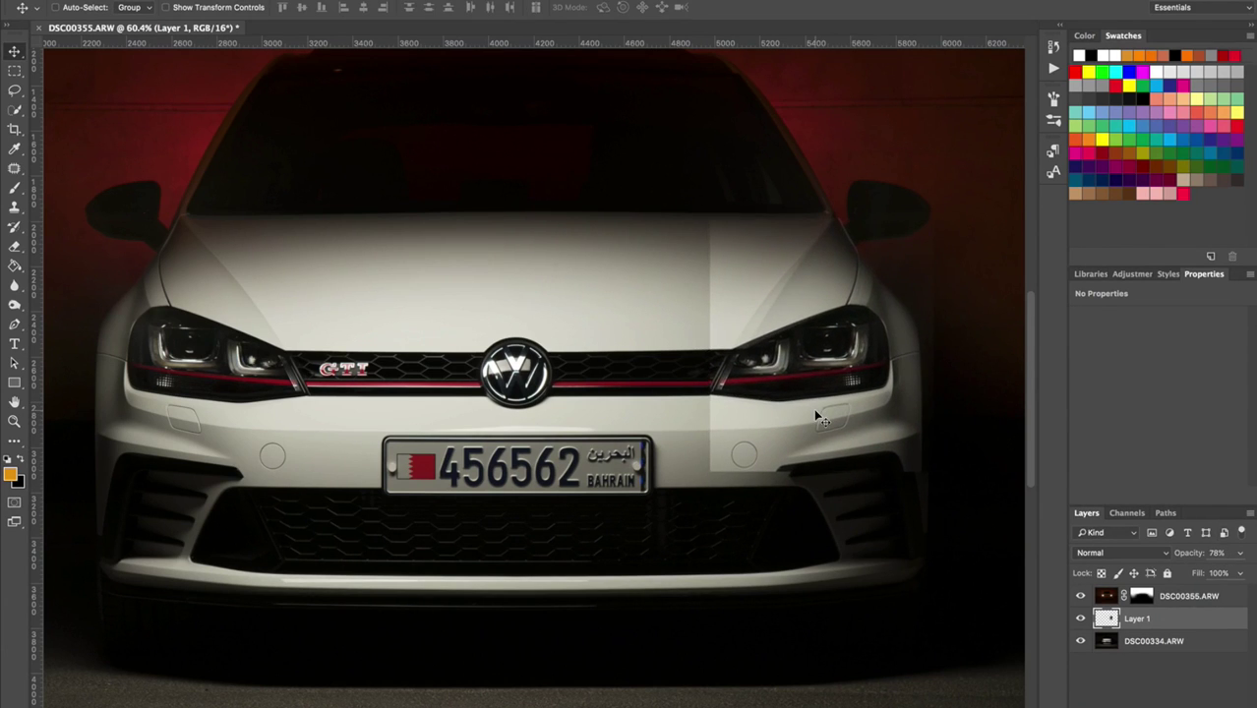
{"action": "key", "text": "ctrl+t"}
{"action": "left_click_drag", "start_coordinate": [949, 483], "coordinate": [952, 478]}
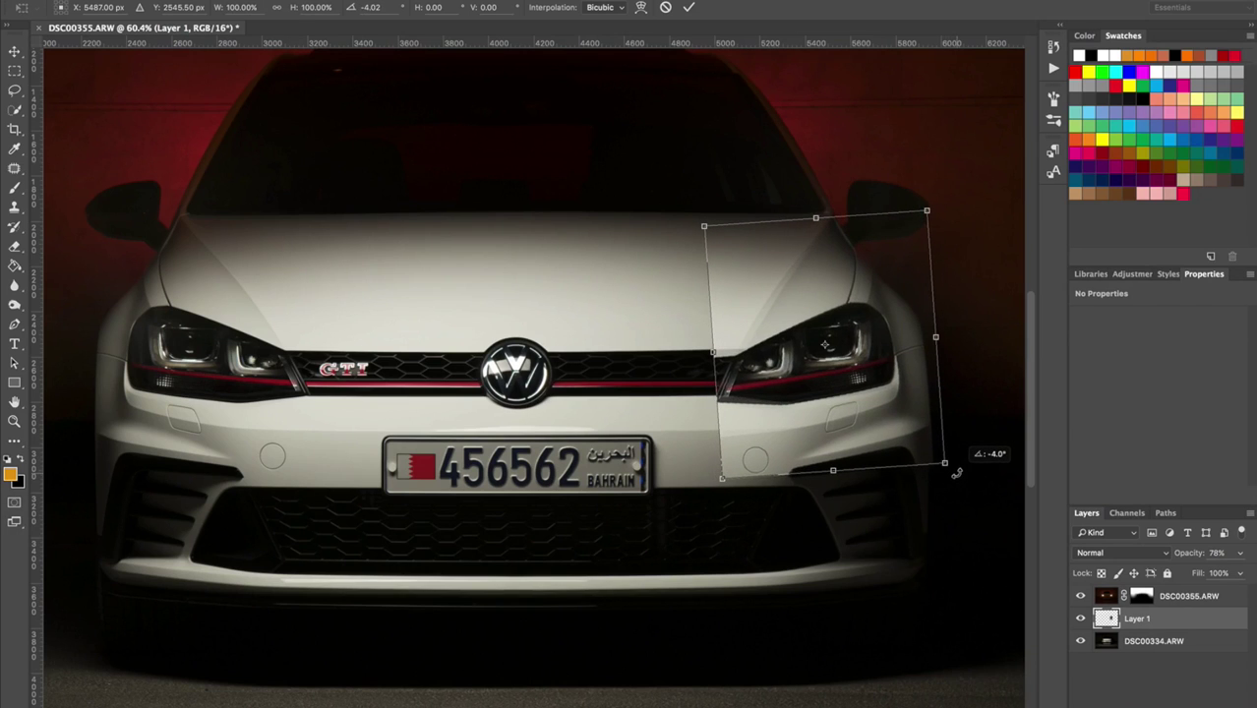
{"action": "left_click_drag", "start_coordinate": [956, 473], "coordinate": [951, 476]}
{"action": "key", "text": "Escape"}
Lower Layer 1's opacity to 35%, nudge the headlight patch right into alignment, and restore the opacity to 100%
{"action": "scroll", "coordinate": [1010, 443], "scroll_direction": "up", "scroll_amount": 3}
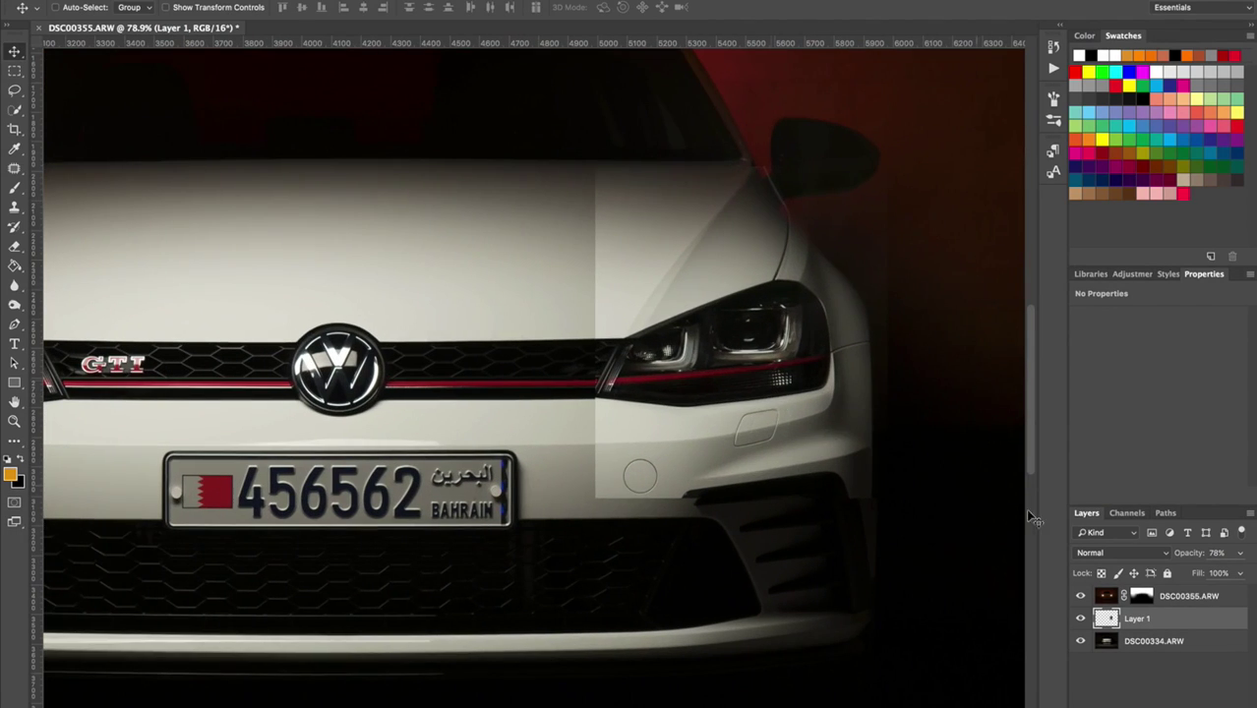
{"action": "left_click", "coordinate": [1240, 553]}
{"action": "left_click_drag", "start_coordinate": [1236, 573], "coordinate": [1202, 572]}
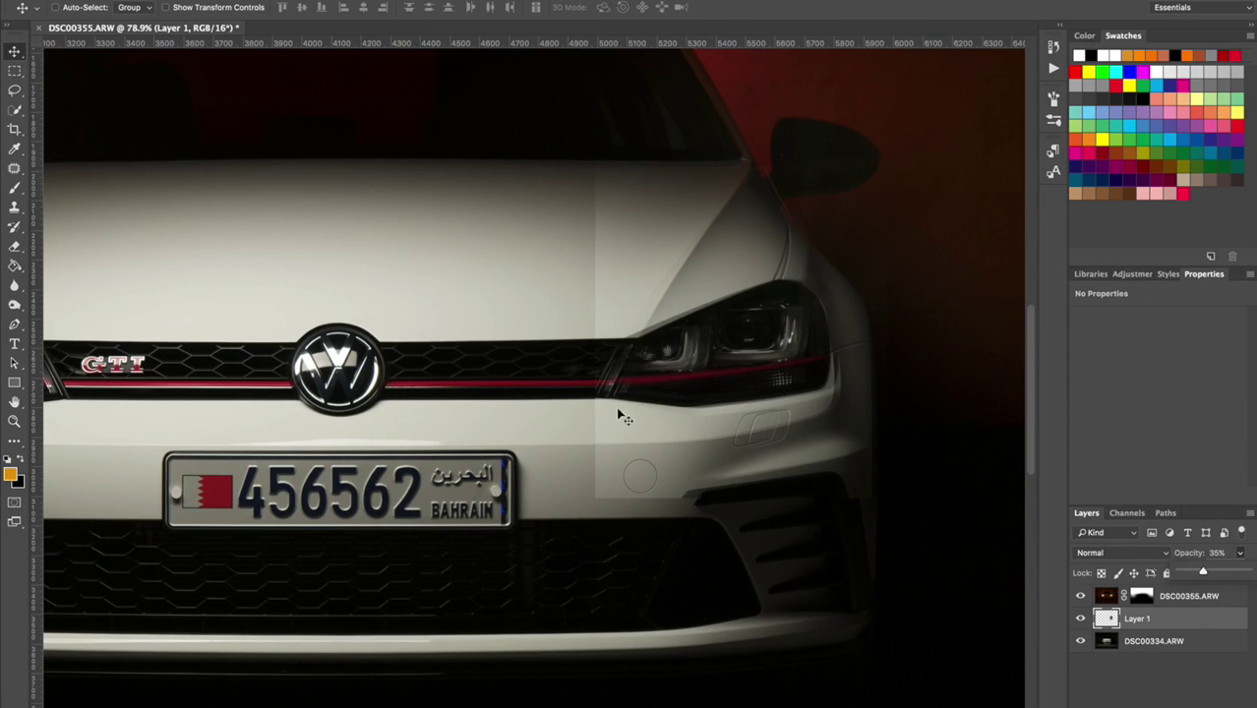
{"action": "left_click", "coordinate": [630, 381]}
{"action": "key", "text": "Right"}
{"action": "key", "text": "Right"}
{"action": "key", "text": "Right"}
{"action": "key", "text": "Right"}
{"action": "key", "text": "Right"}
{"action": "key", "text": "Right"}
{"action": "key", "text": "Right"}
{"action": "key", "text": "Right"}
{"action": "key", "text": "Right"}
{"action": "key", "text": "Right"}
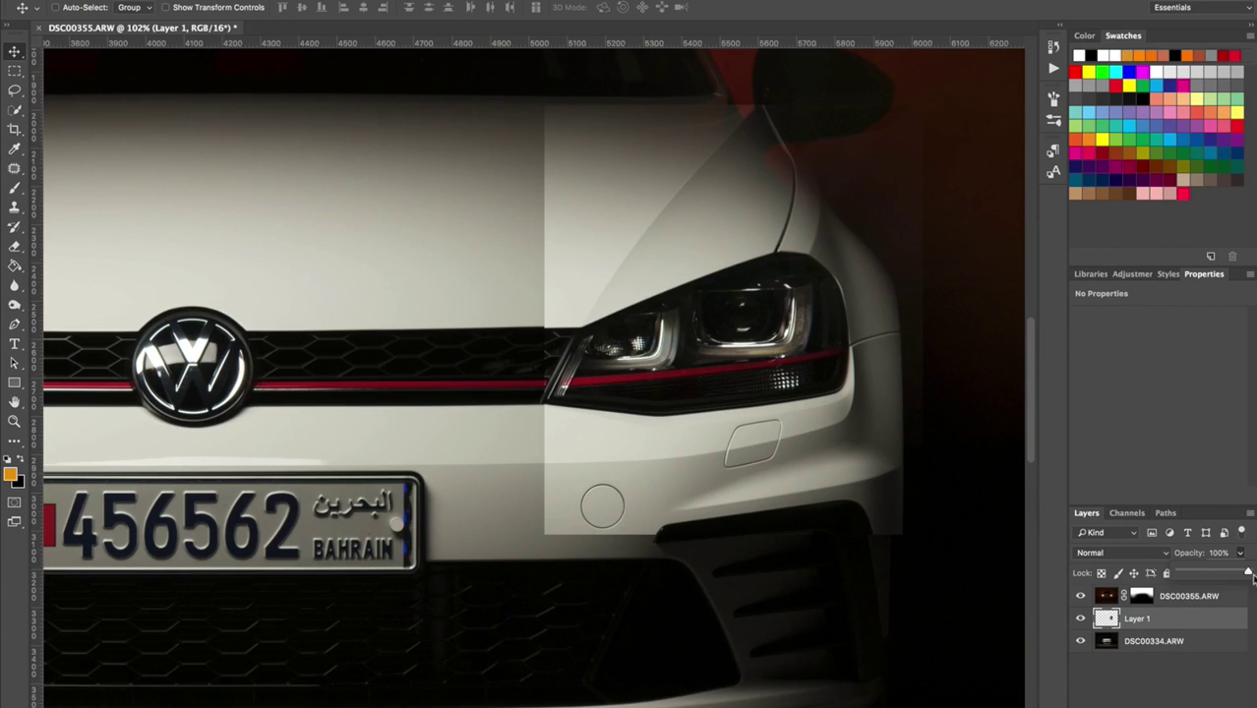
Add a white layer mask to Layer 1 and set up a black brush with 100% opacity and 46% flow
{"action": "left_click", "coordinate": [1161, 624]}
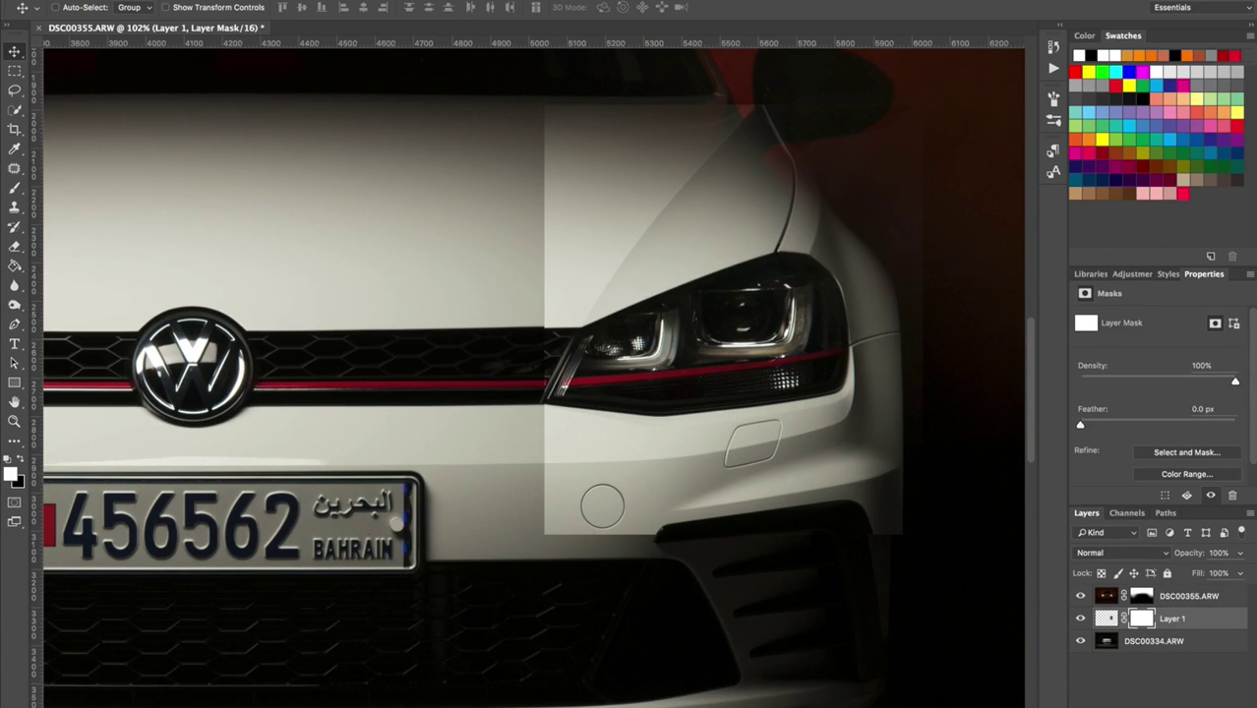
{"action": "key", "text": "b"}
{"action": "key", "text": "x"}
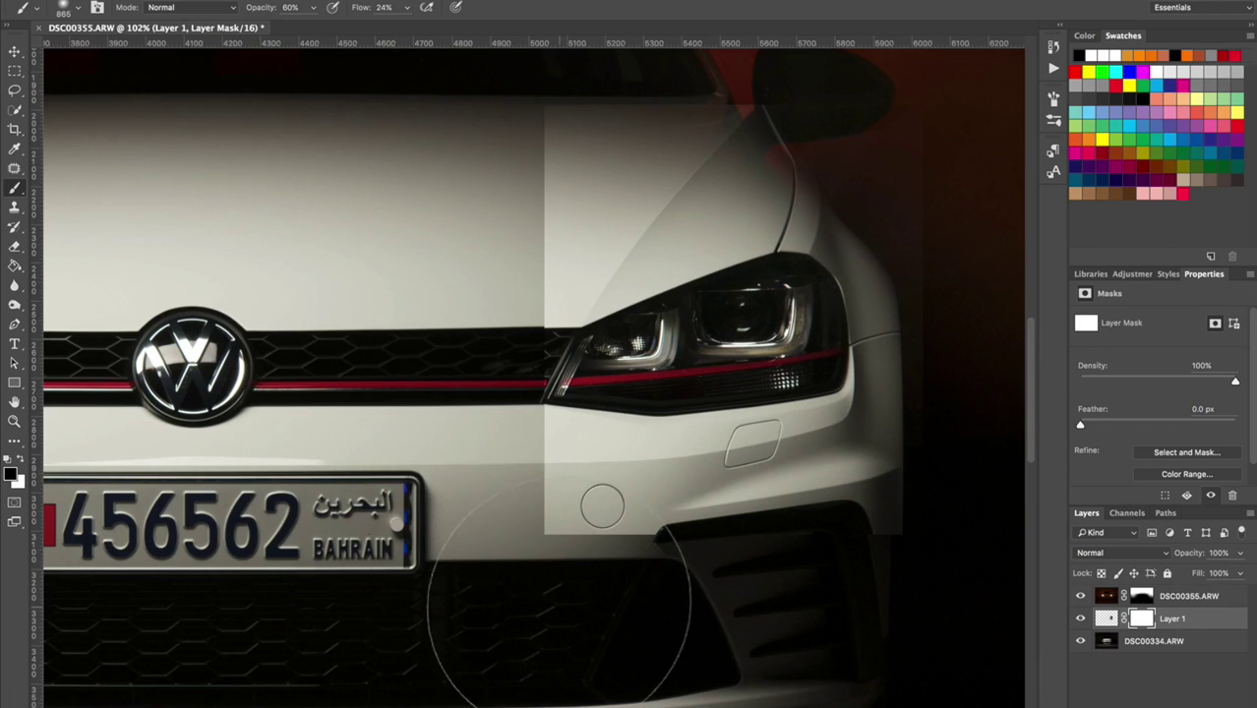
{"action": "mouse_move", "coordinate": [551, 582]}
{"action": "left_mouse_down"}
{"action": "mouse_move", "coordinate": [457, 574]}
{"action": "mouse_move", "coordinate": [496, 561]}
{"action": "left_mouse_up"}
{"action": "left_click_drag", "start_coordinate": [620, 532], "coordinate": [524, 551]}
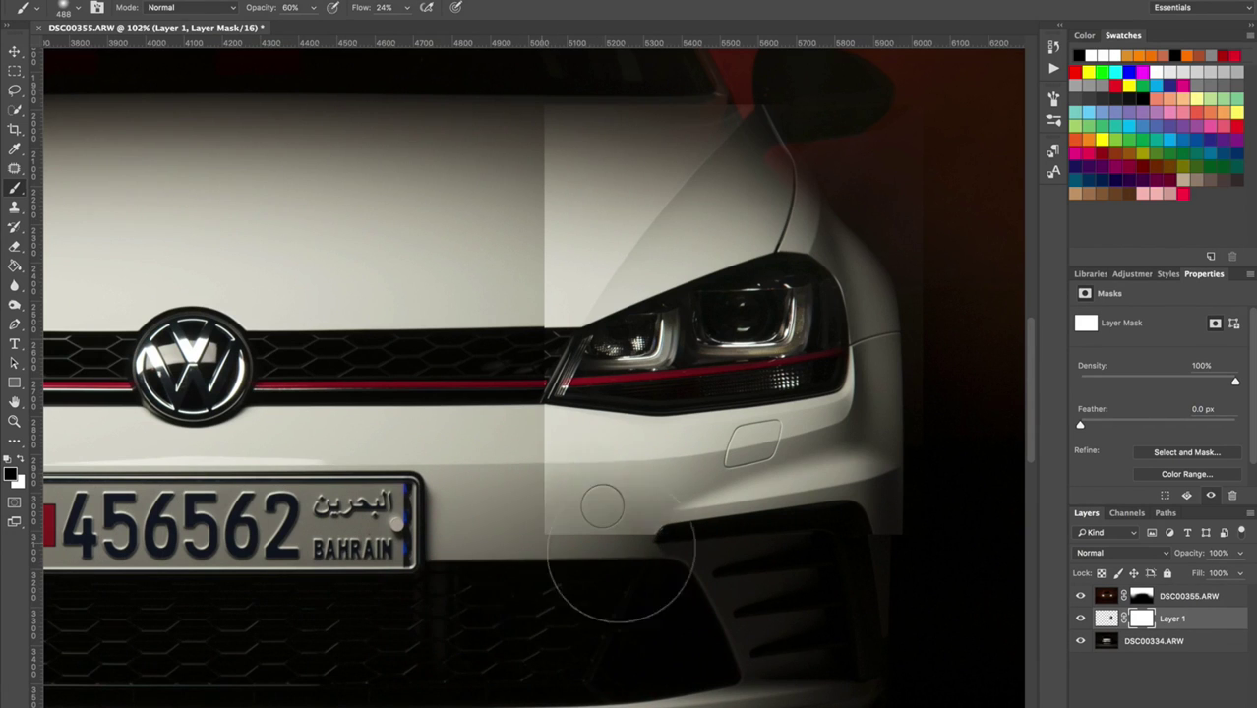
{"action": "left_click_drag", "start_coordinate": [313, 7], "coordinate": [344, 27]}
{"action": "left_click_drag", "start_coordinate": [406, 7], "coordinate": [415, 27]}
Paint black on Layer 1's mask with a 99 px brush to hide the patch on the hood, bumper and fender around the headlight
{"action": "left_click_drag", "start_coordinate": [688, 577], "coordinate": [641, 577]}
{"action": "mouse_move", "coordinate": [630, 516]}
{"action": "left_mouse_down"}
{"action": "mouse_move", "coordinate": [500, 485]}
{"action": "mouse_move", "coordinate": [912, 336]}
{"action": "mouse_move", "coordinate": [787, 152]}
{"action": "mouse_move", "coordinate": [596, 246]}
{"action": "mouse_move", "coordinate": [738, 226]}
{"action": "left_mouse_up"}
{"action": "mouse_move", "coordinate": [713, 291]}
{"action": "left_mouse_down"}
{"action": "mouse_move", "coordinate": [674, 443]}
{"action": "mouse_move", "coordinate": [816, 524]}
{"action": "left_mouse_up"}
{"action": "mouse_move", "coordinate": [747, 466]}
{"action": "left_mouse_down"}
{"action": "mouse_move", "coordinate": [718, 466]}
{"action": "mouse_move", "coordinate": [730, 438]}
{"action": "mouse_move", "coordinate": [841, 409]}
{"action": "left_mouse_up"}
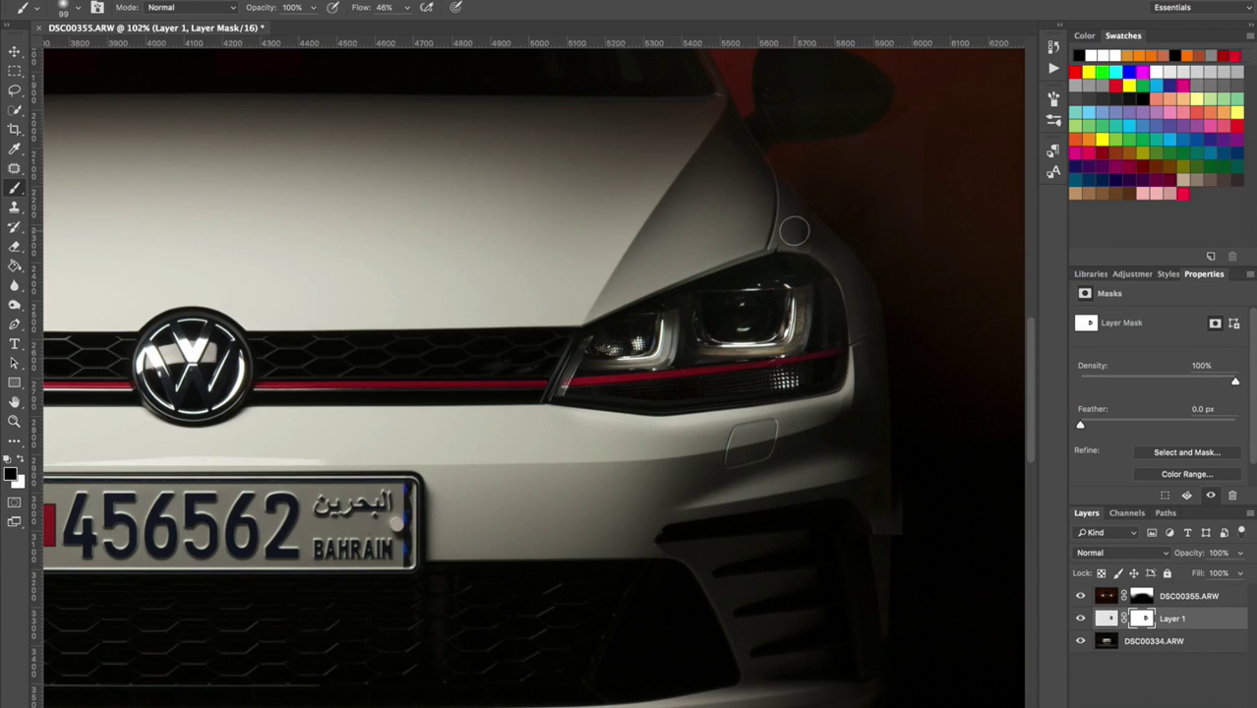
Start a pen path at the headlight's inner lower corner and trace it along the lower edge to the outer corner
{"action": "key", "text": "p"}
{"action": "scroll", "coordinate": [795, 232], "scroll_direction": "up", "scroll_amount": 3}
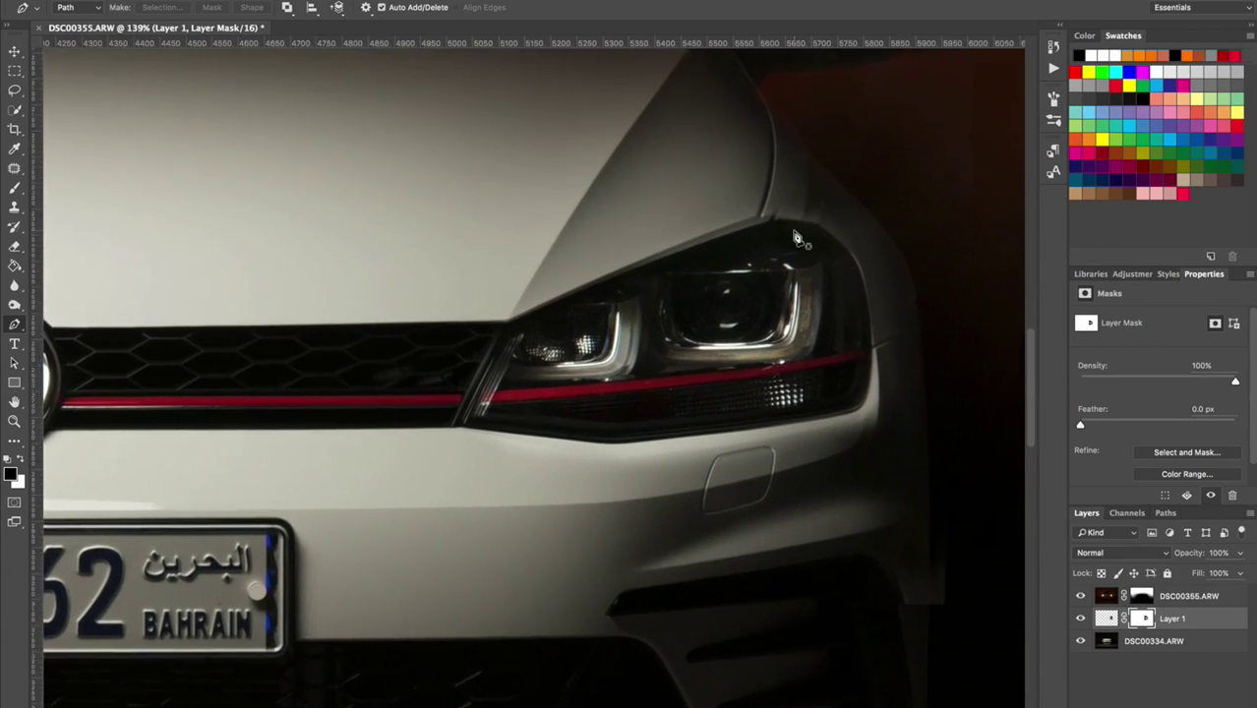
{"action": "left_click_drag", "start_coordinate": [795, 232], "coordinate": [726, 253]}
{"action": "left_click", "coordinate": [394, 448]}
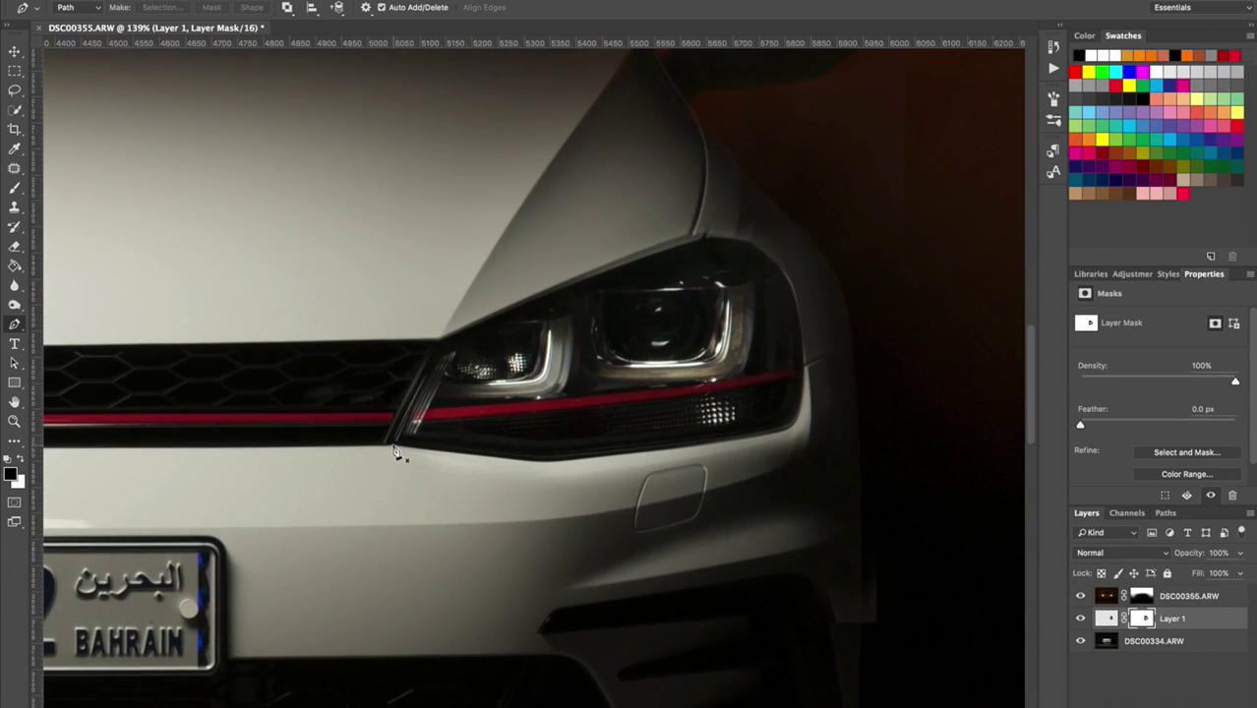
{"action": "left_click", "coordinate": [532, 460]}
{"action": "left_click", "coordinate": [558, 459]}
{"action": "left_click", "coordinate": [792, 427]}
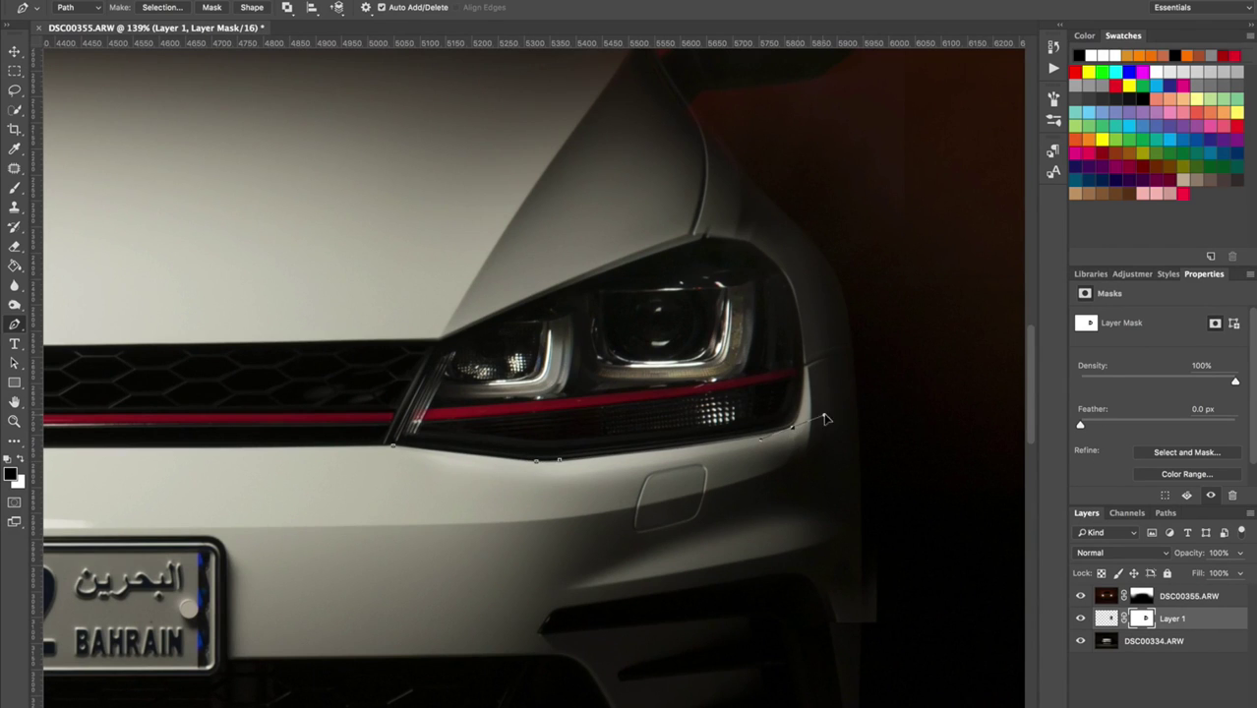
Continue the path up the headlight's outer edge and back along its upper edge, closing it at the starting point
{"action": "left_click", "coordinate": [804, 366]}
{"action": "left_click", "coordinate": [788, 280]}
{"action": "left_click", "coordinate": [777, 263]}
{"action": "left_click", "coordinate": [756, 246]}
{"action": "left_click", "coordinate": [747, 243]}
{"action": "left_click", "coordinate": [710, 239]}
{"action": "left_click", "coordinate": [439, 340]}
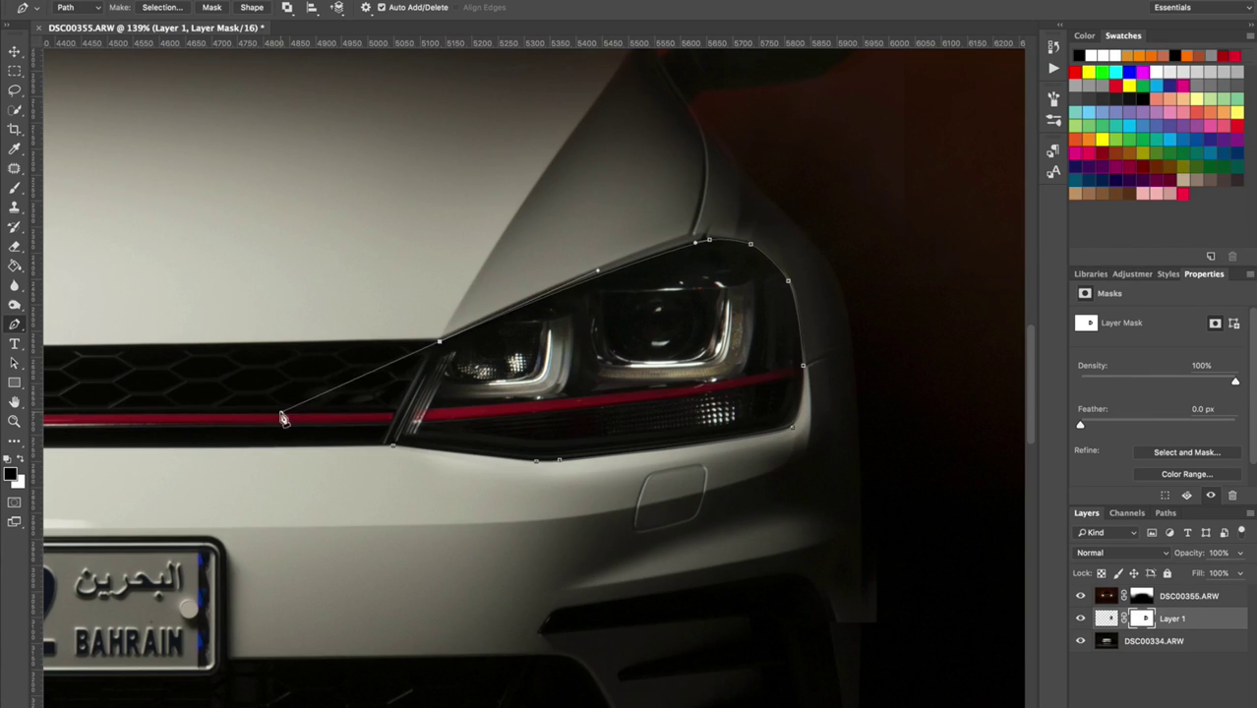
{"action": "left_click", "coordinate": [394, 445]}
Convert the headlight path into a new anti-aliased selection with a 0-pixel feather radius
{"action": "right_click", "coordinate": [545, 361]}
{"action": "left_click", "coordinate": [622, 422]}
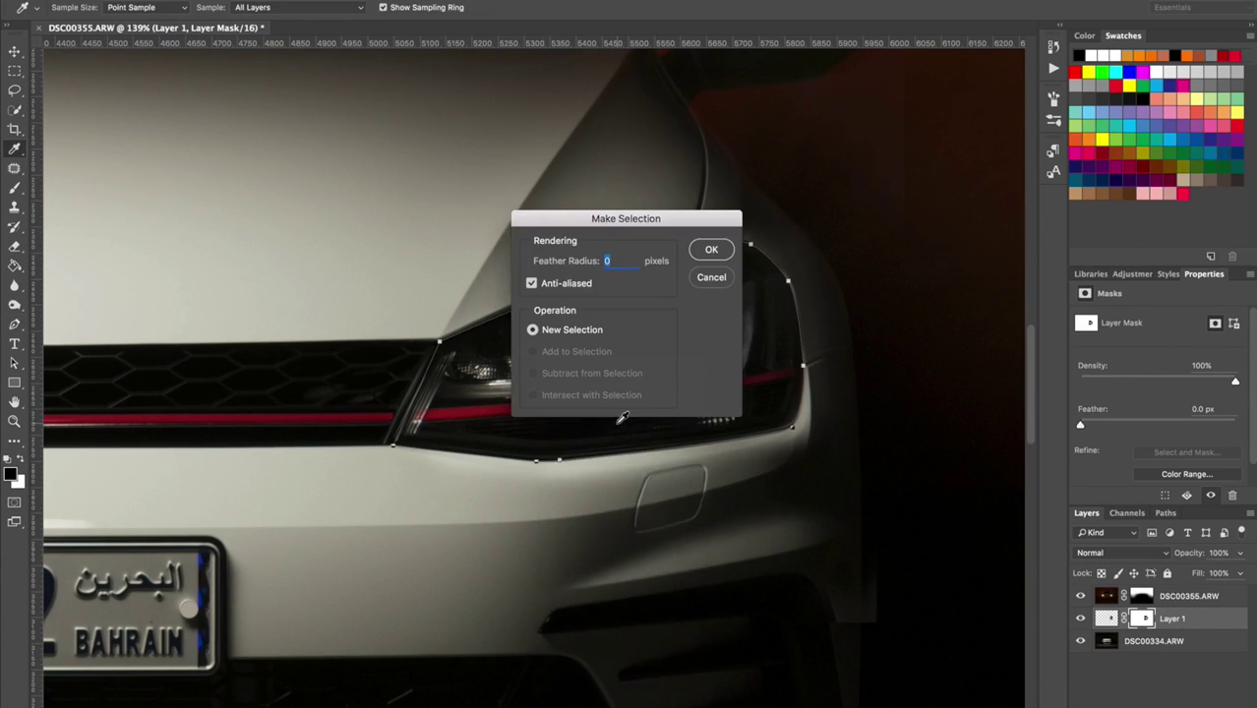
{"action": "key", "text": "Return"}
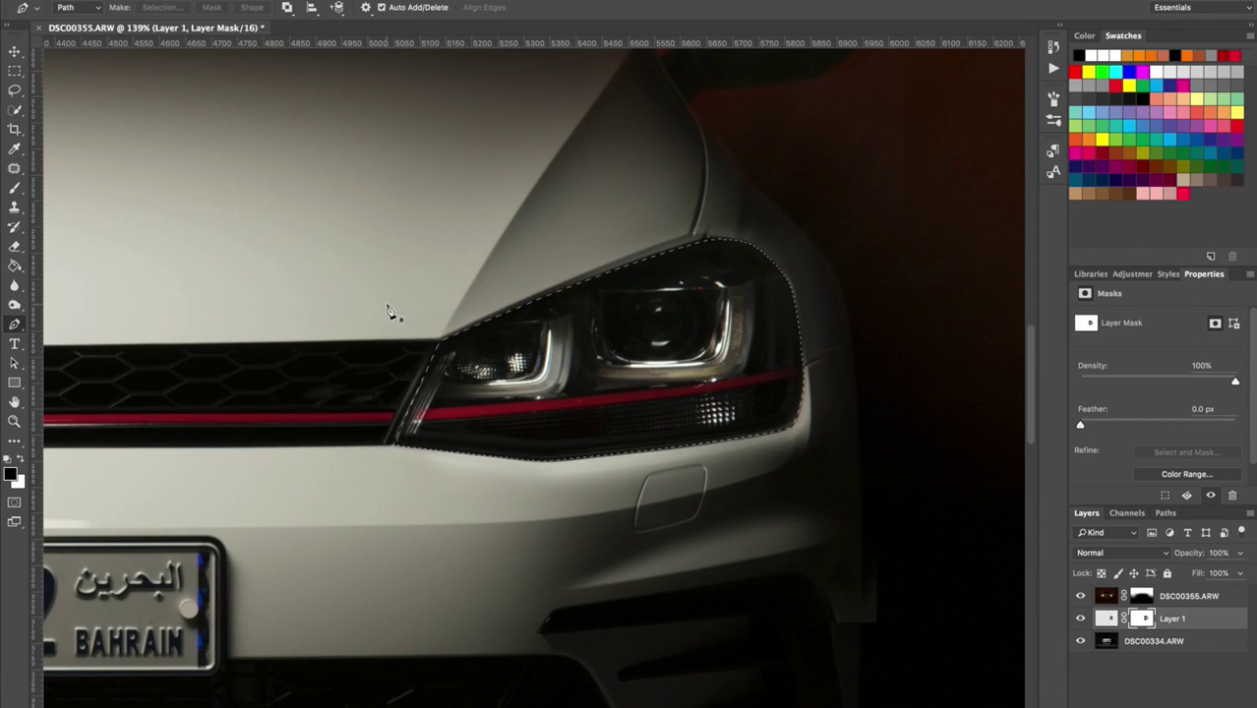
Paint white on Layer 1's mask inside the selection to restore the full mirrored headlight
{"action": "key", "text": "b"}
{"action": "key", "text": "x"}
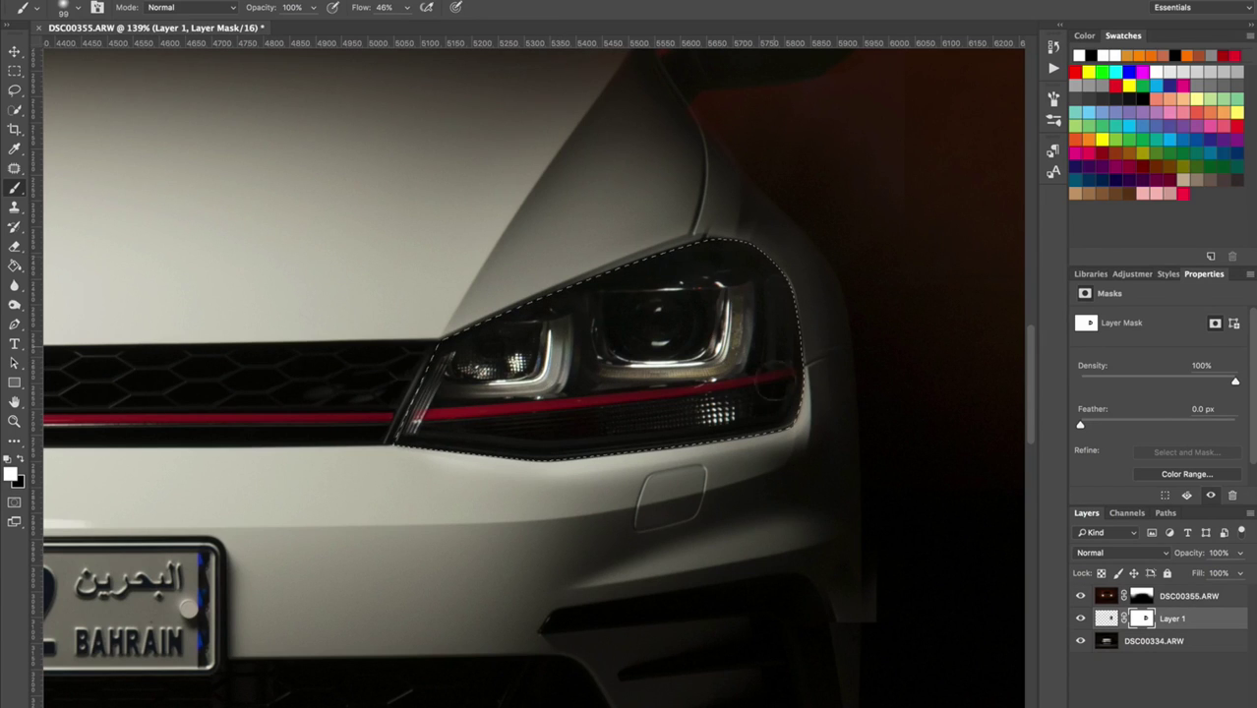
{"action": "left_click_drag", "start_coordinate": [414, 423], "coordinate": [511, 428]}
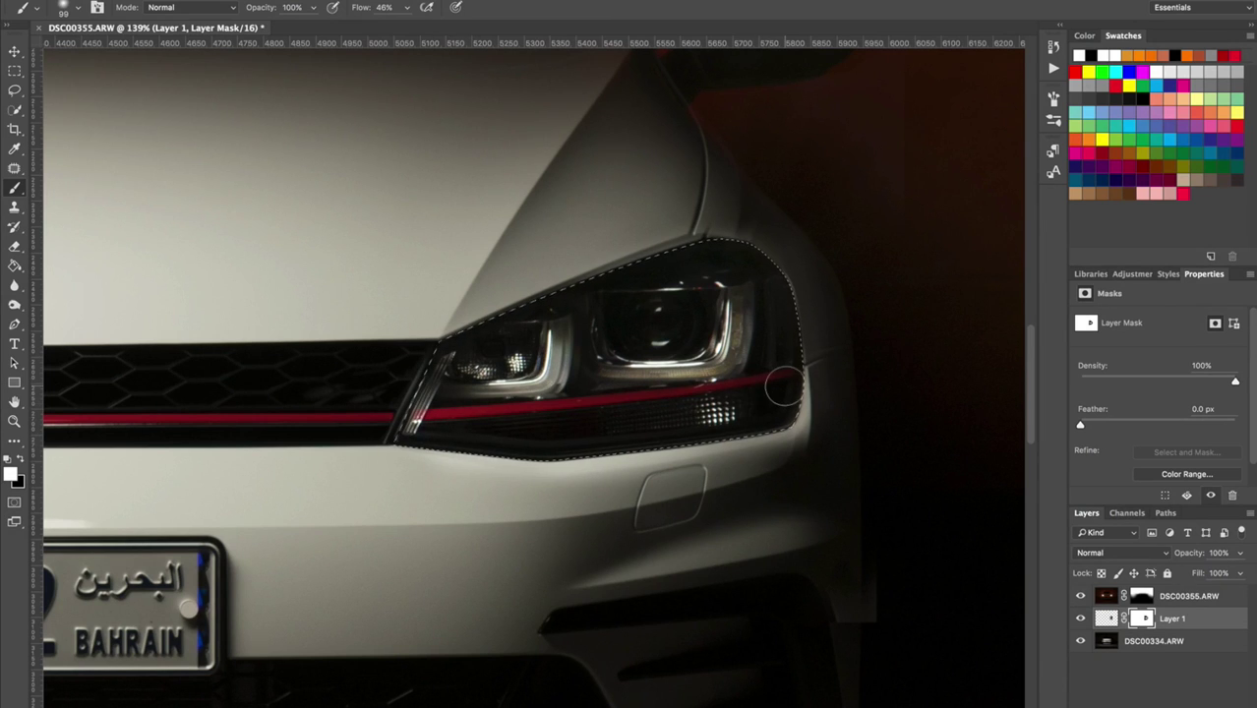
Invert the selection and paint black on Layer 1's mask around the headlight, enlarging the brush to 277 px
{"action": "left_click", "coordinate": [329, 1]}
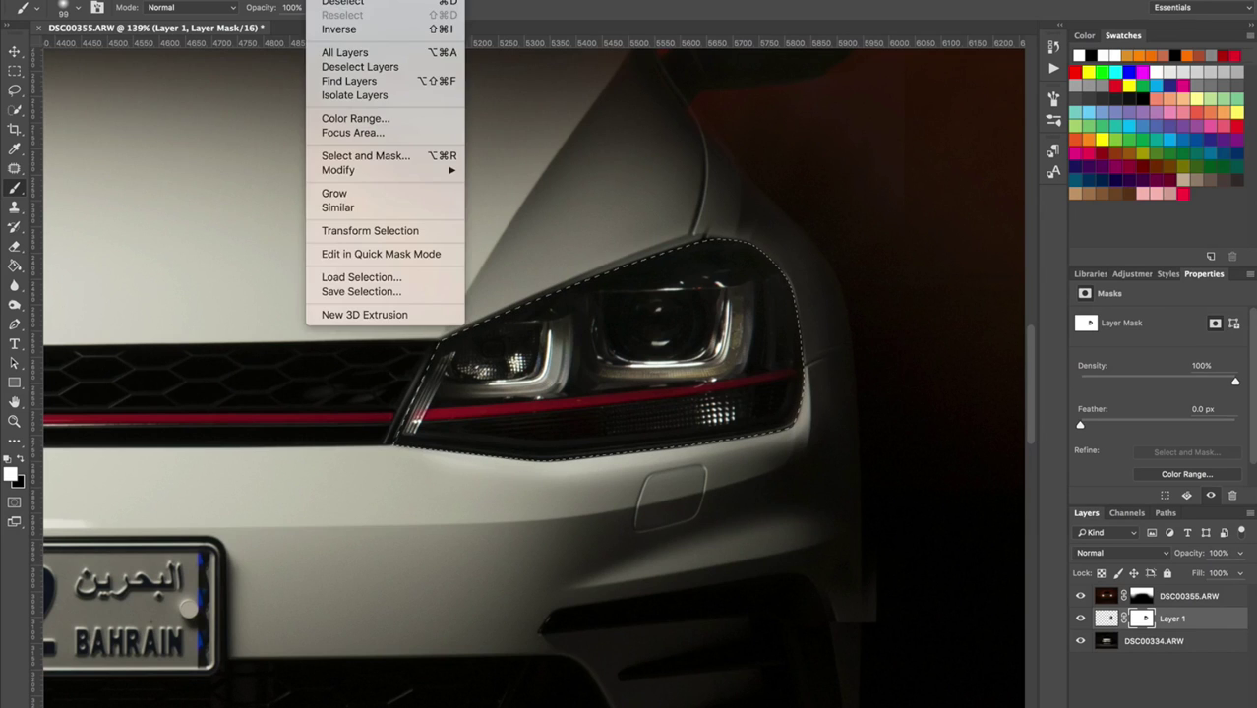
{"action": "left_click", "coordinate": [359, 30]}
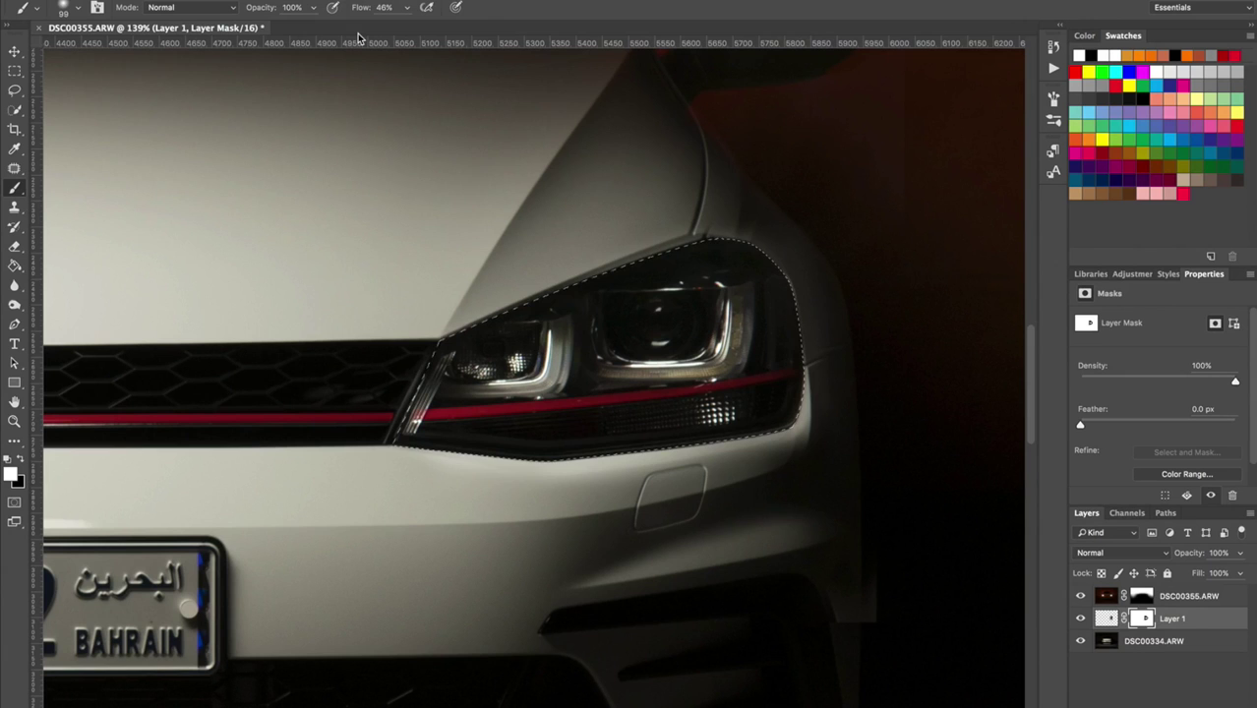
{"action": "key", "text": "x"}
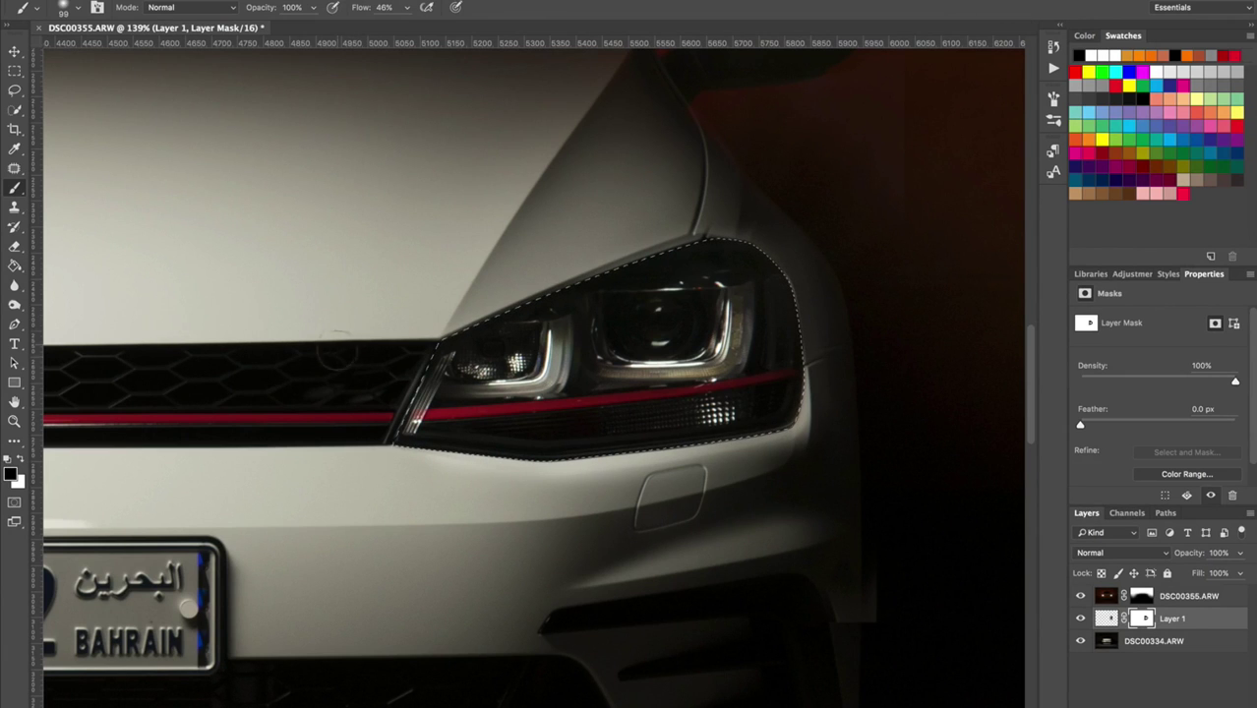
{"action": "left_click_drag", "start_coordinate": [348, 362], "coordinate": [498, 344]}
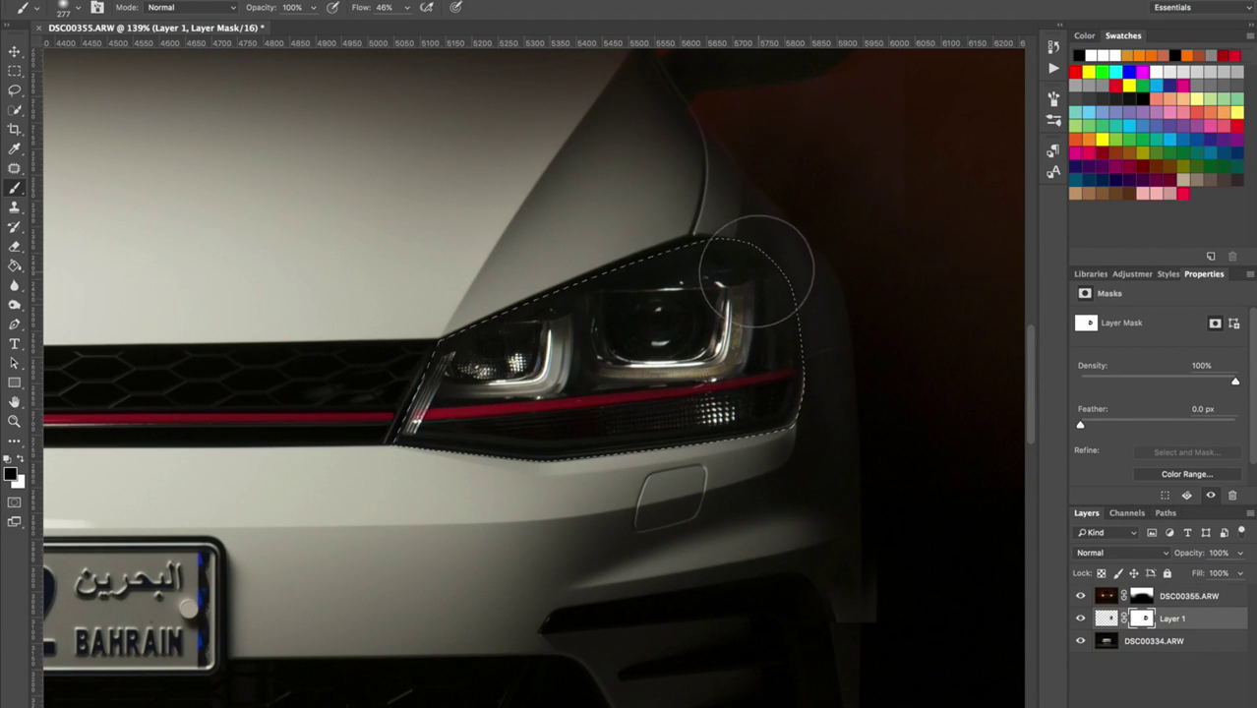
Drop the selection around the headlight and make the DSC00355.ARW layer's image active
{"action": "key", "text": "super+plus"}
{"action": "scroll", "coordinate": [752, 265], "scroll_direction": "up", "scroll_amount": 4}
{"action": "scroll", "coordinate": [774, 267], "scroll_direction": "up", "scroll_amount": 3}
{"action": "scroll", "coordinate": [902, 288], "scroll_direction": "up", "scroll_amount": 3}
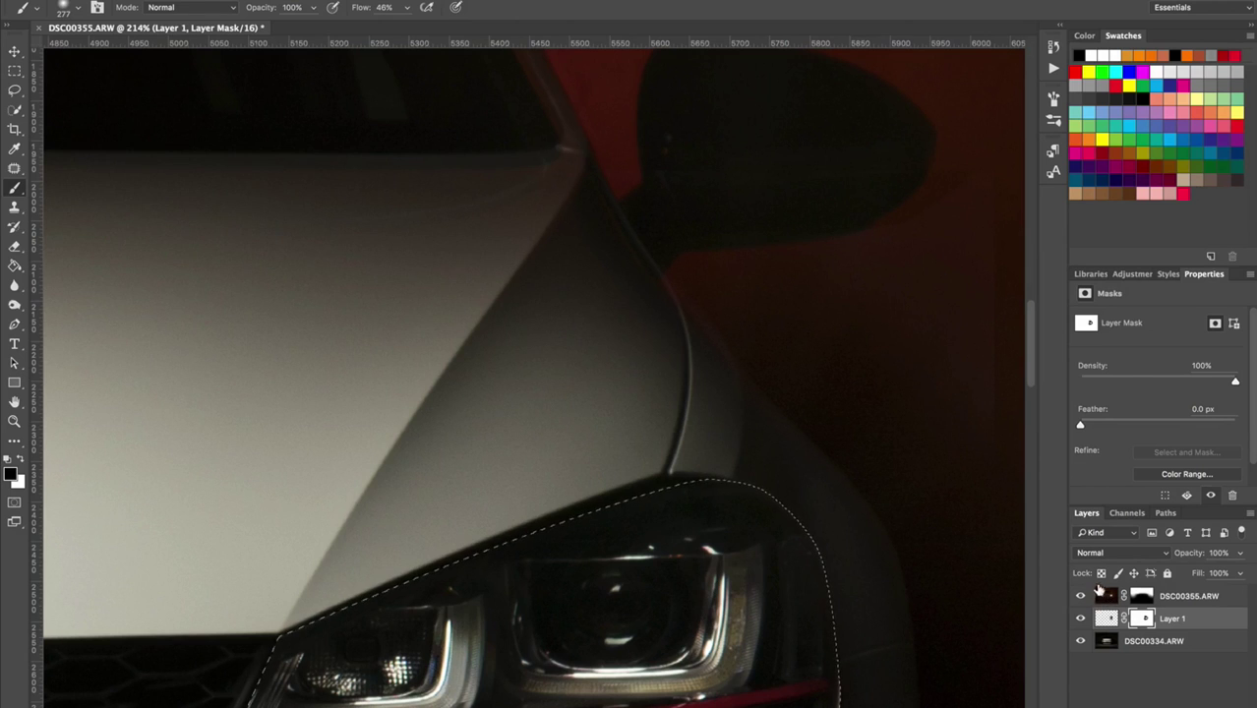
{"action": "key", "text": "ctrl+d"}
{"action": "left_click", "coordinate": [1106, 598]}
{"action": "key", "text": "v"}
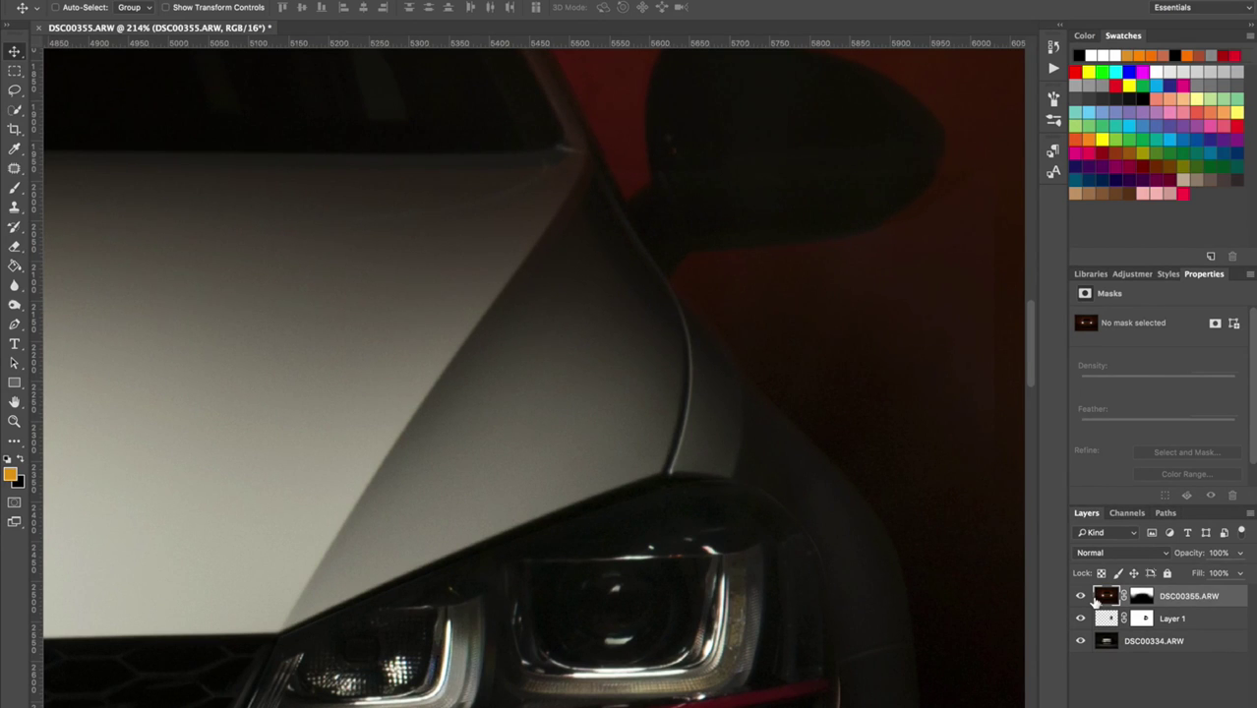
Toggle Layer 1's visibility to compare the car front with and without the mirrored headlight
{"action": "key", "text": "super+minus"}
{"action": "key", "text": "super+minus"}
{"action": "key", "text": "super+minus"}
{"action": "key", "text": "super+minus"}
{"action": "key", "text": "super+minus"}
{"action": "key", "text": "super+minus"}
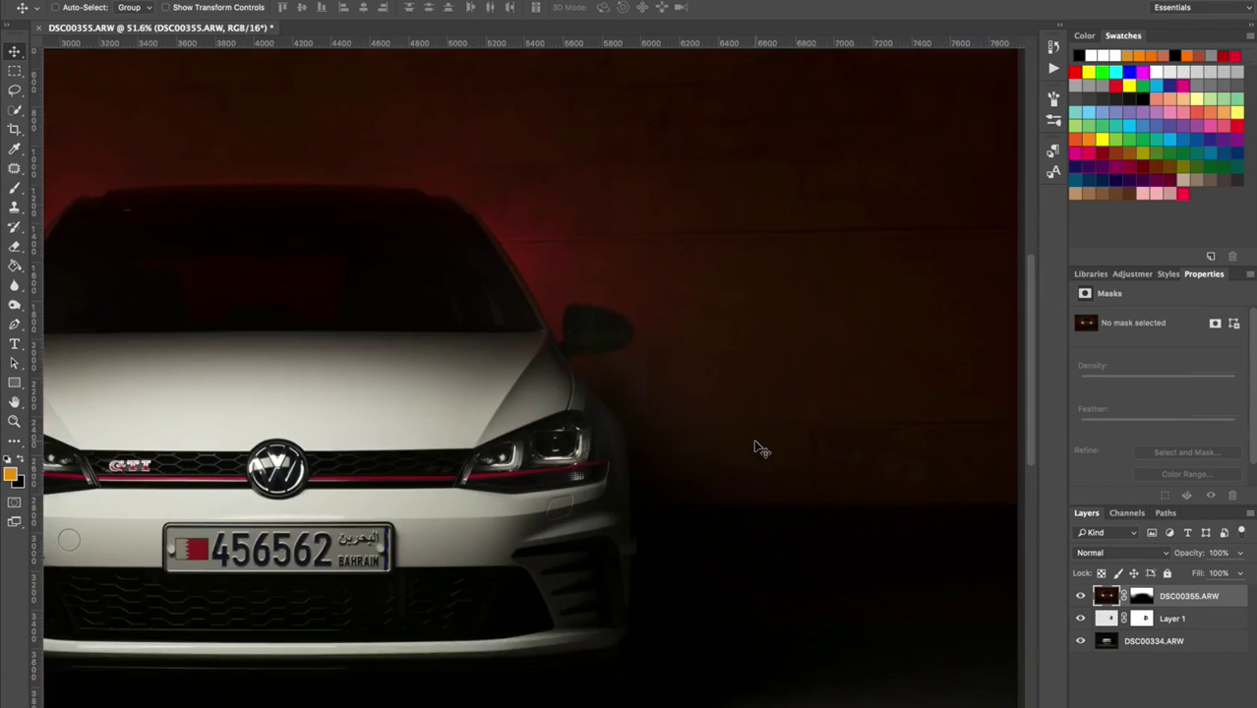
{"action": "key", "text": "ctrl+minus"}
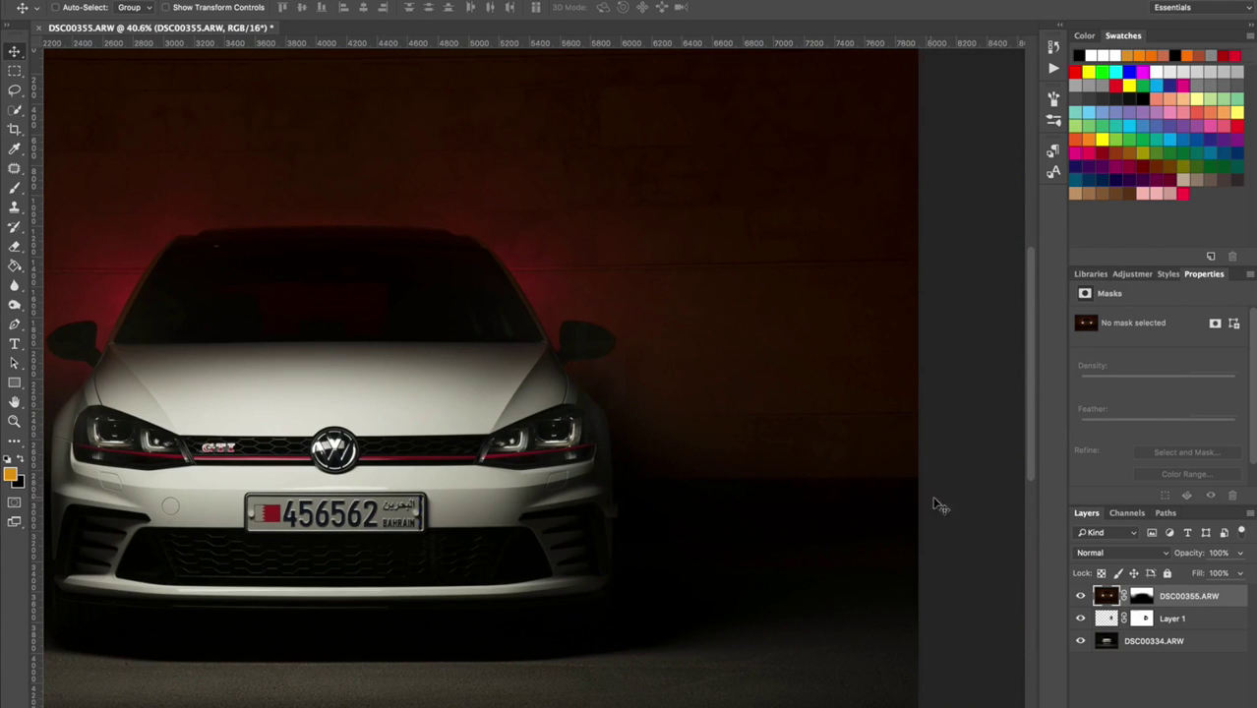
{"action": "left_click", "coordinate": [1081, 618]}
{"action": "left_click", "coordinate": [1081, 618]}
{"action": "left_click", "coordinate": [1081, 618]}
{"action": "left_click", "coordinate": [1081, 618]}
Paint more black on Layer 1's mask to hide the remaining traces of the patch around the headlight
{"action": "left_click", "coordinate": [1144, 618]}
{"action": "key", "text": "b"}
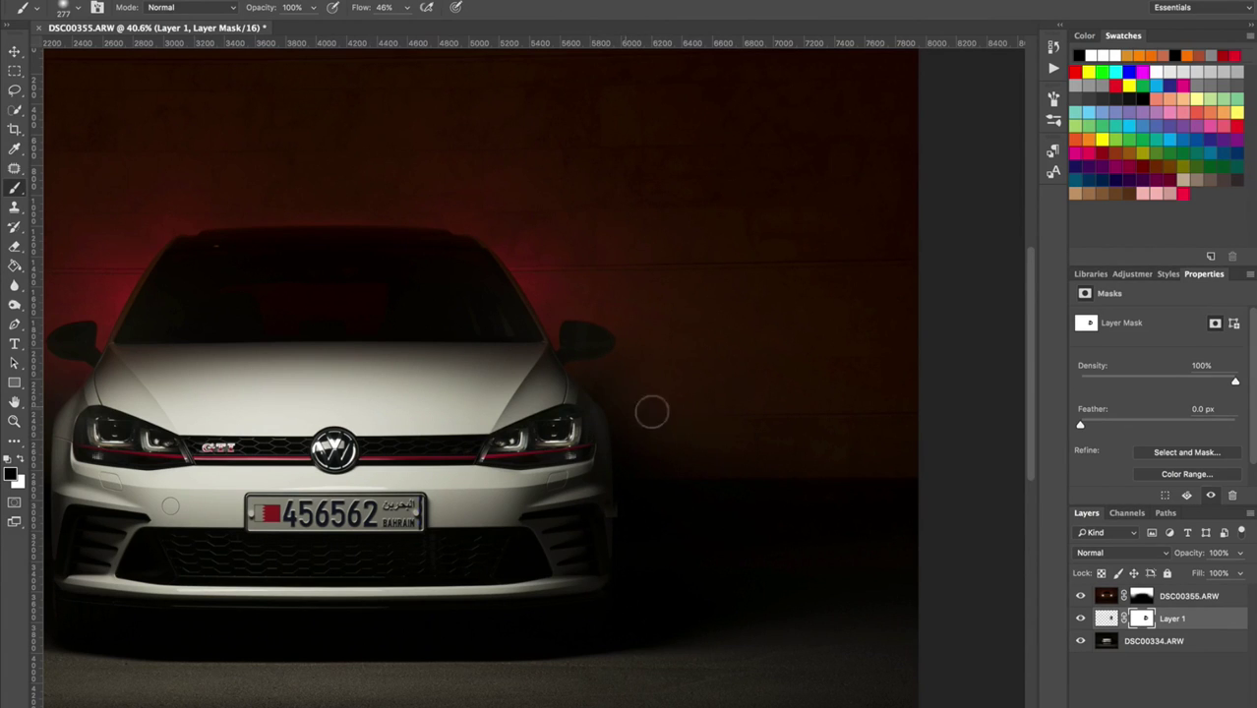
{"action": "scroll", "coordinate": [755, 438], "scroll_direction": "down", "scroll_amount": 5}
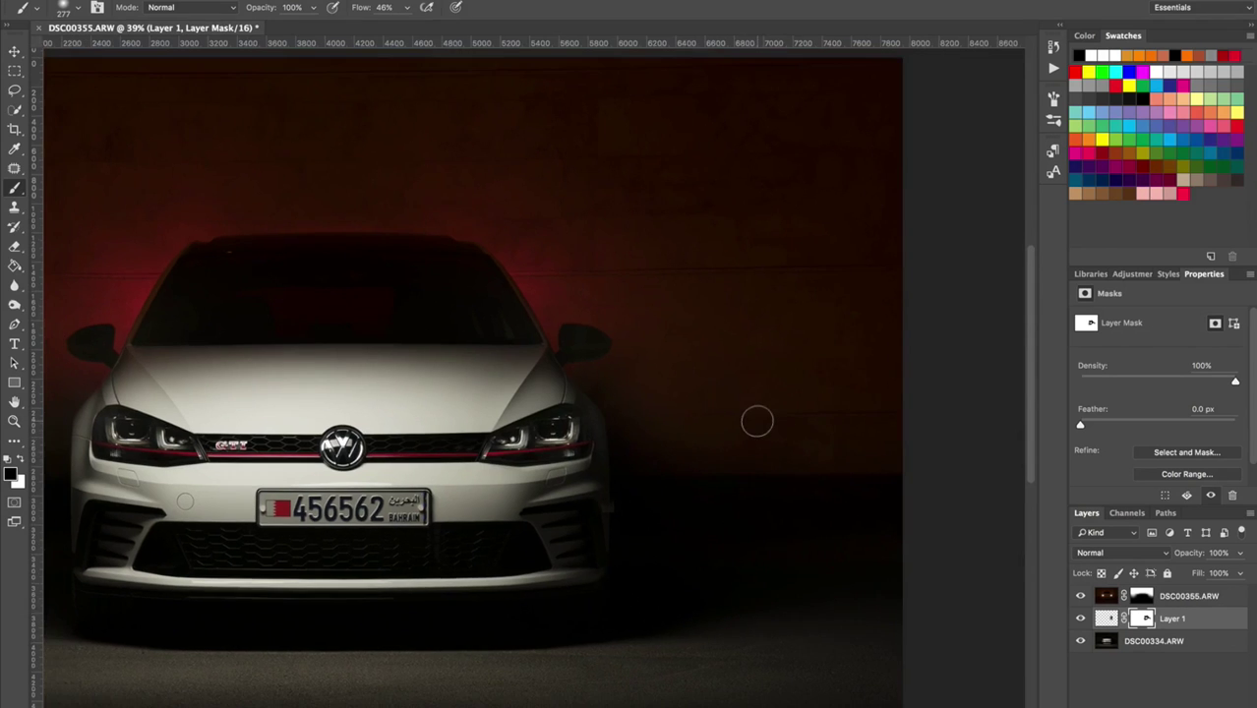
Examine the whole composite at different magnifications to check how the mirrored headlight blends with the car
{"action": "scroll", "coordinate": [756, 421], "scroll_direction": "up", "scroll_amount": 1}
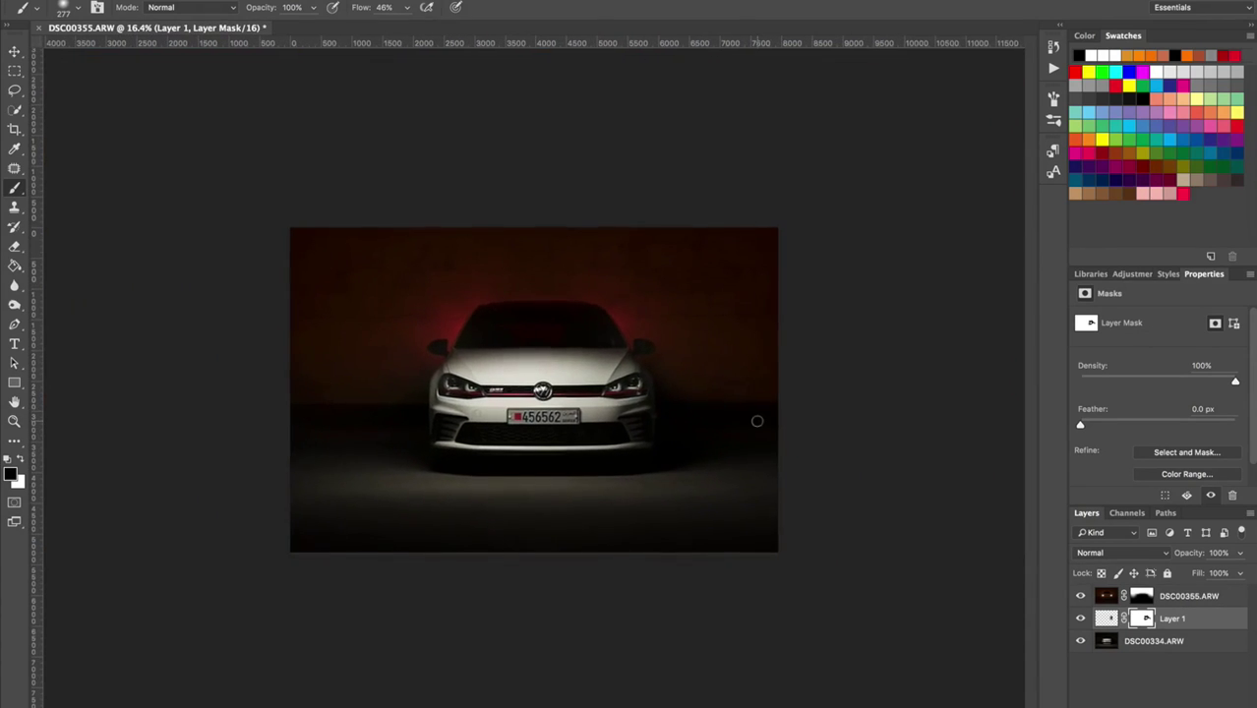
{"action": "scroll", "coordinate": [757, 421], "scroll_direction": "up", "scroll_amount": 3}
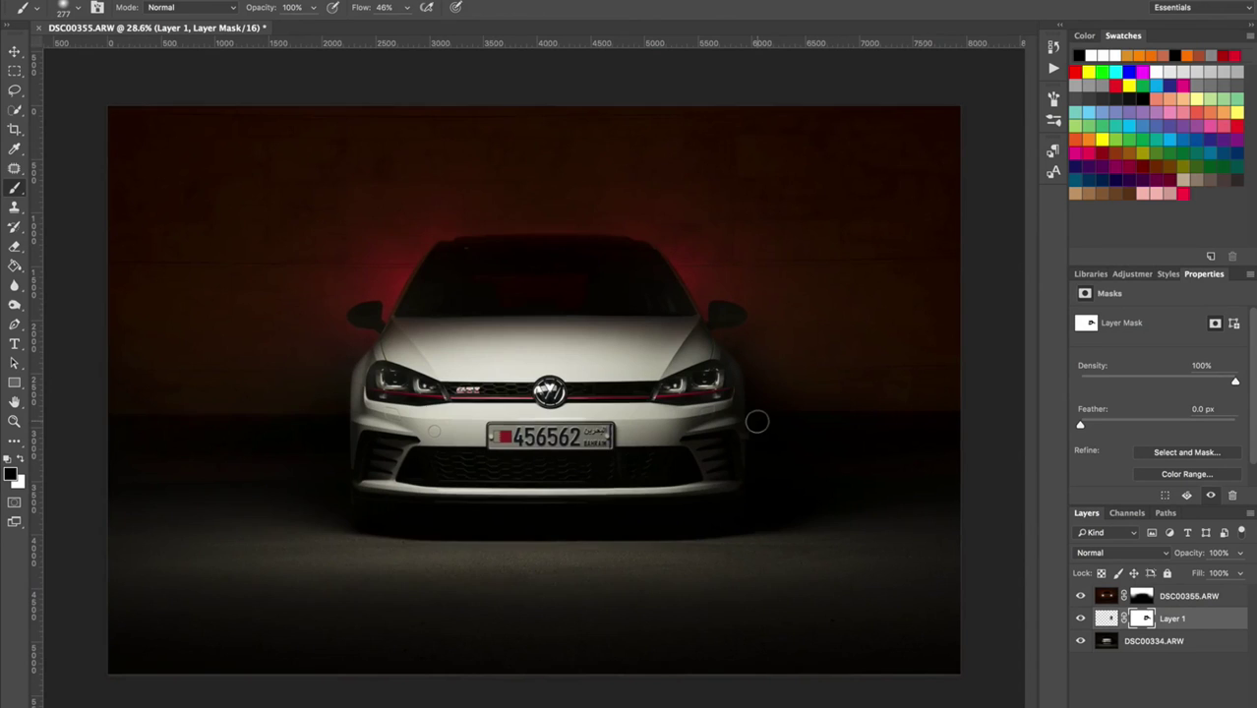
{"action": "scroll", "coordinate": [756, 421], "scroll_direction": "up", "scroll_amount": 1}
{"action": "scroll", "coordinate": [757, 421], "scroll_direction": "up", "scroll_amount": 1}
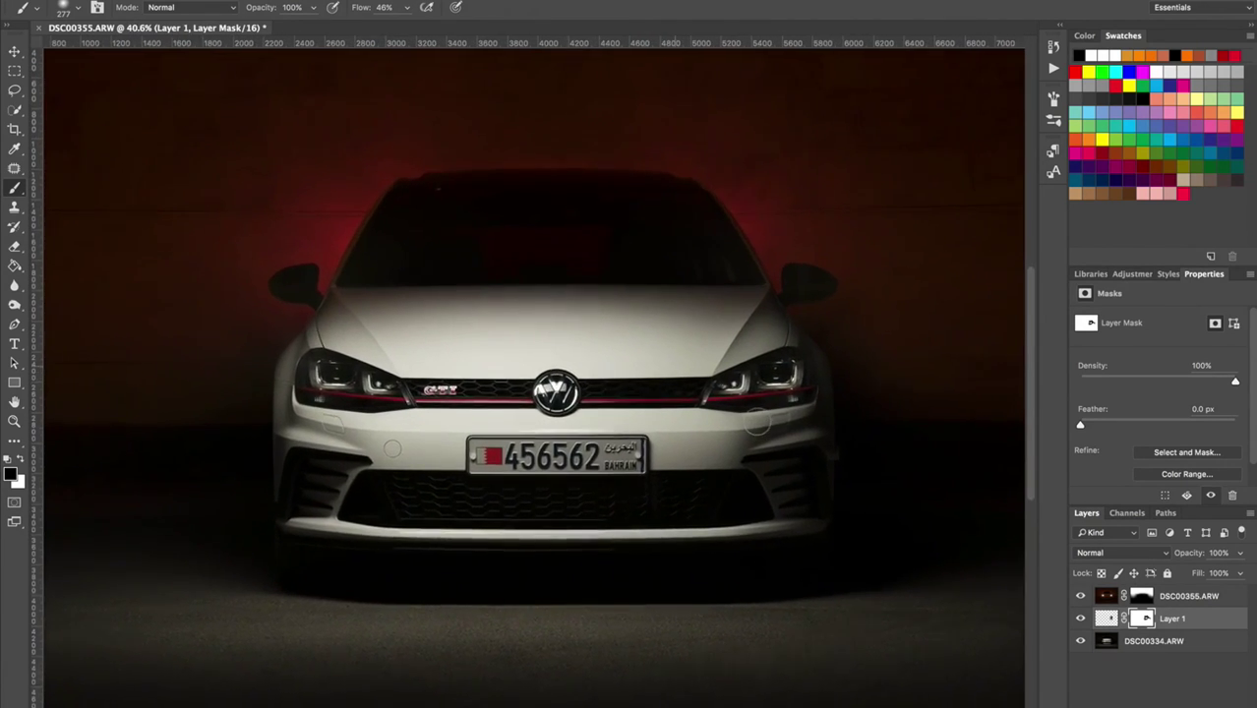
{"action": "scroll", "coordinate": [756, 421], "scroll_direction": "down", "scroll_amount": 3}
{"action": "scroll", "coordinate": [757, 421], "scroll_direction": "up", "scroll_amount": 1}
{"action": "scroll", "coordinate": [757, 421], "scroll_direction": "up", "scroll_amount": 1}
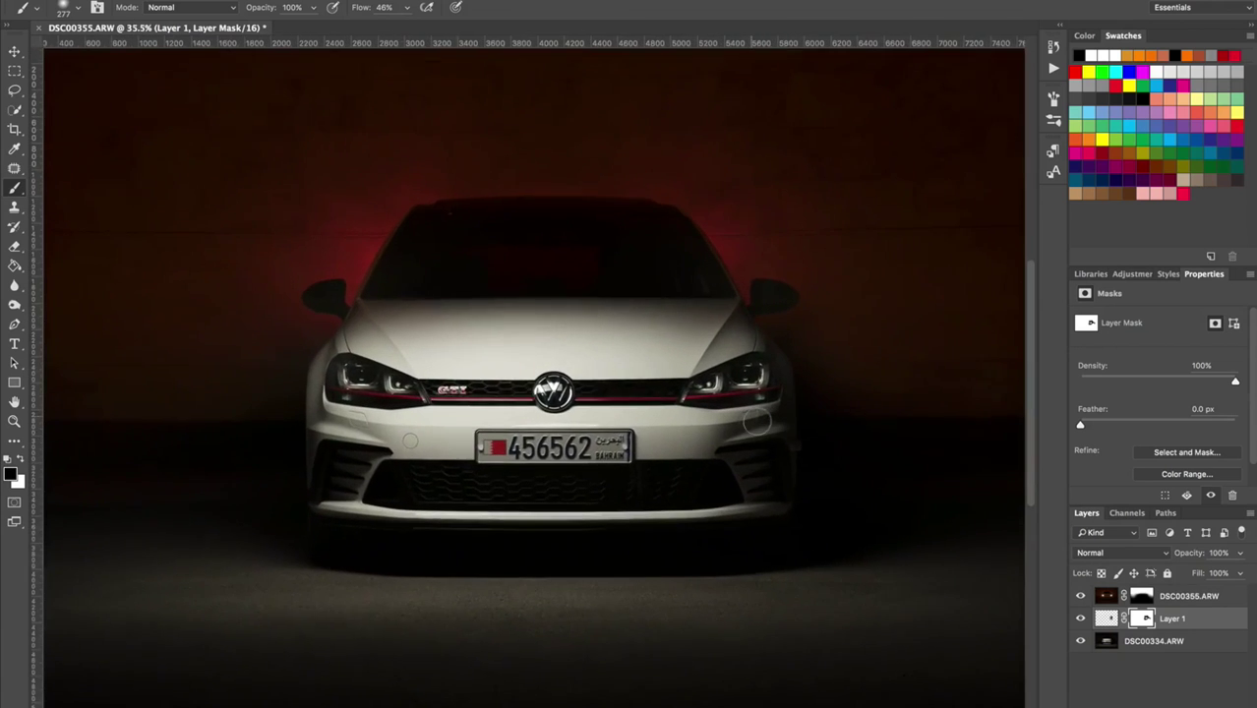
{"action": "scroll", "coordinate": [756, 421], "scroll_direction": "up", "scroll_amount": 1}
{"action": "scroll", "coordinate": [756, 422], "scroll_direction": "up", "scroll_amount": 1}
Create a new layer above DSC00355.ARW and fill it with 50% Gray in Normal mode at 100% opacity
{"action": "left_click", "coordinate": [1183, 599]}
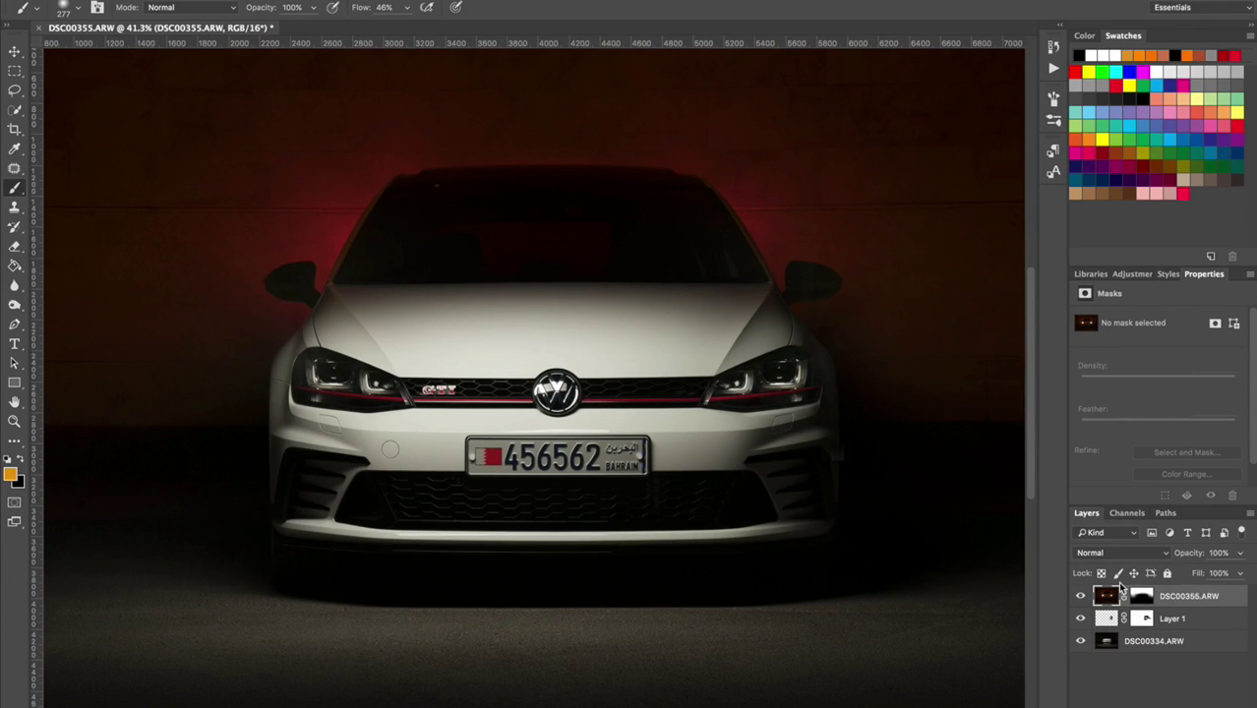
{"action": "key", "text": "ctrl+shift+alt+n"}
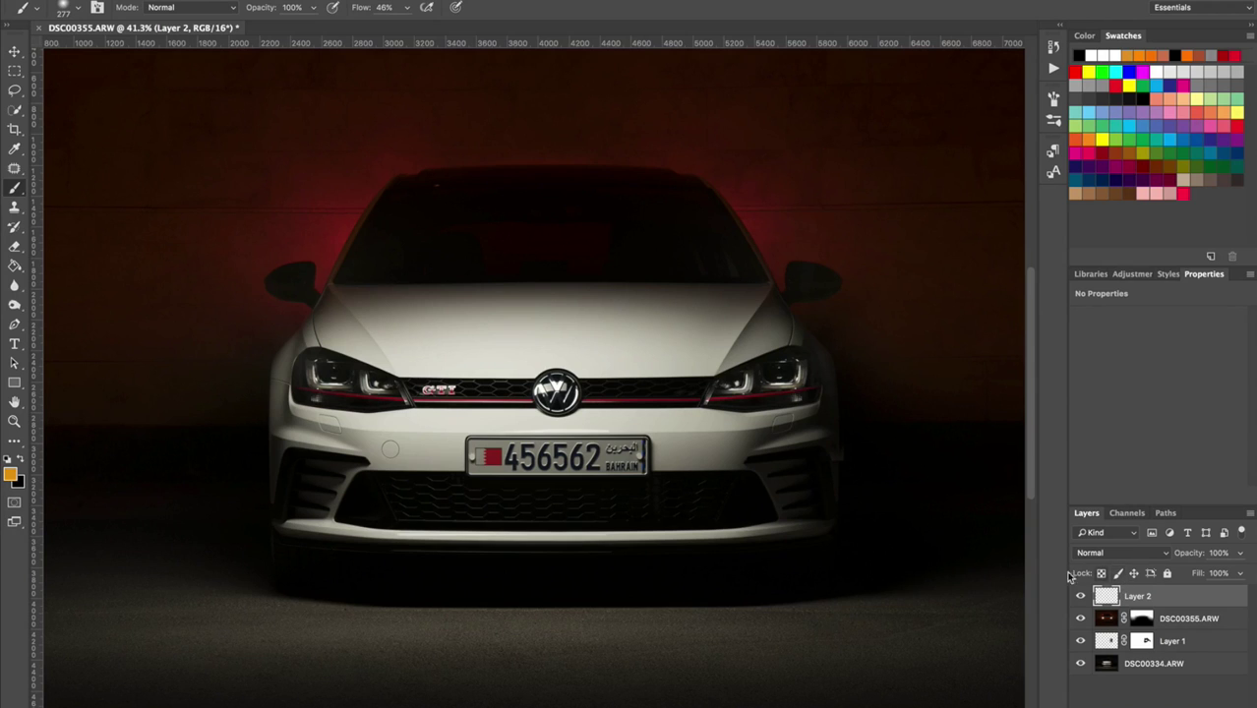
{"action": "key", "text": "m"}
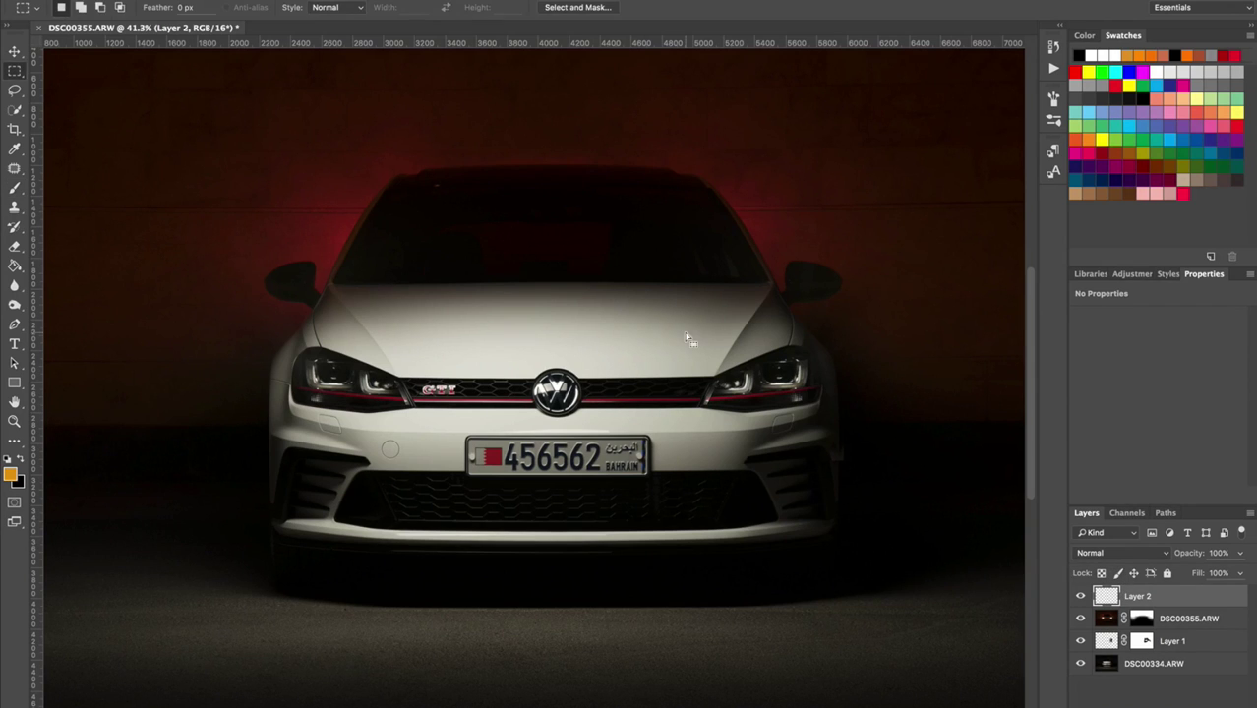
{"action": "right_click", "coordinate": [688, 338]}
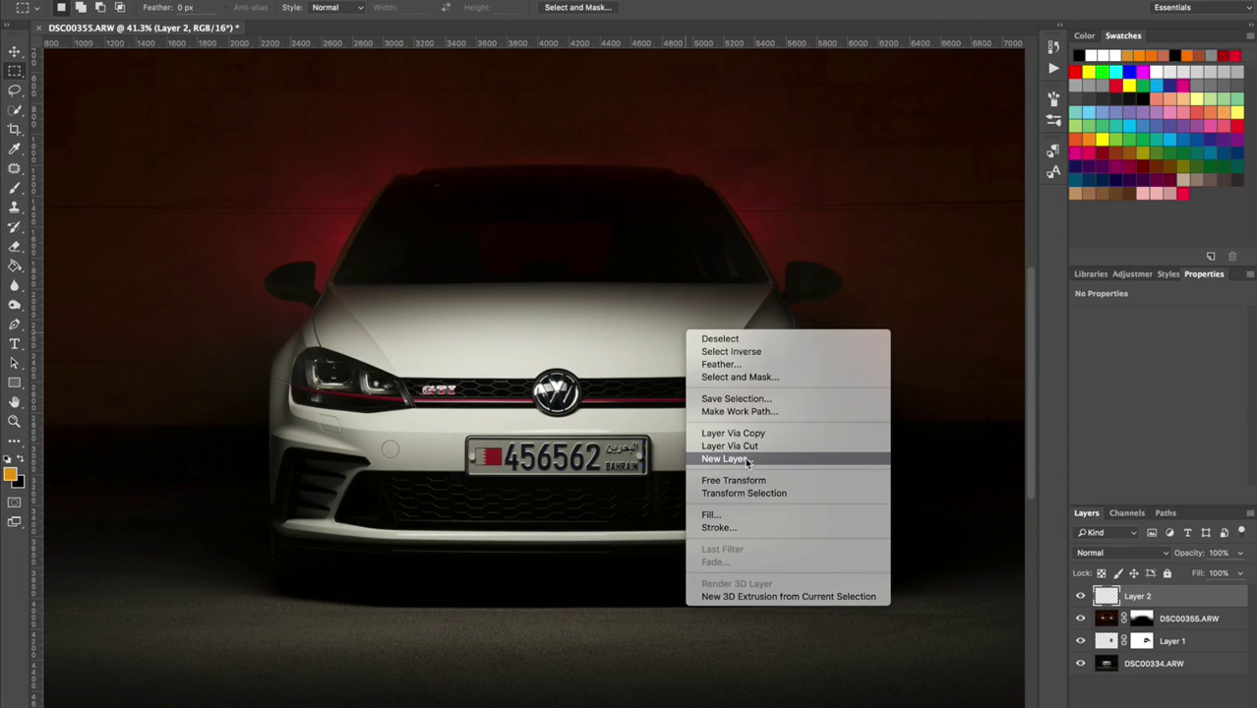
{"action": "left_click", "coordinate": [734, 517]}
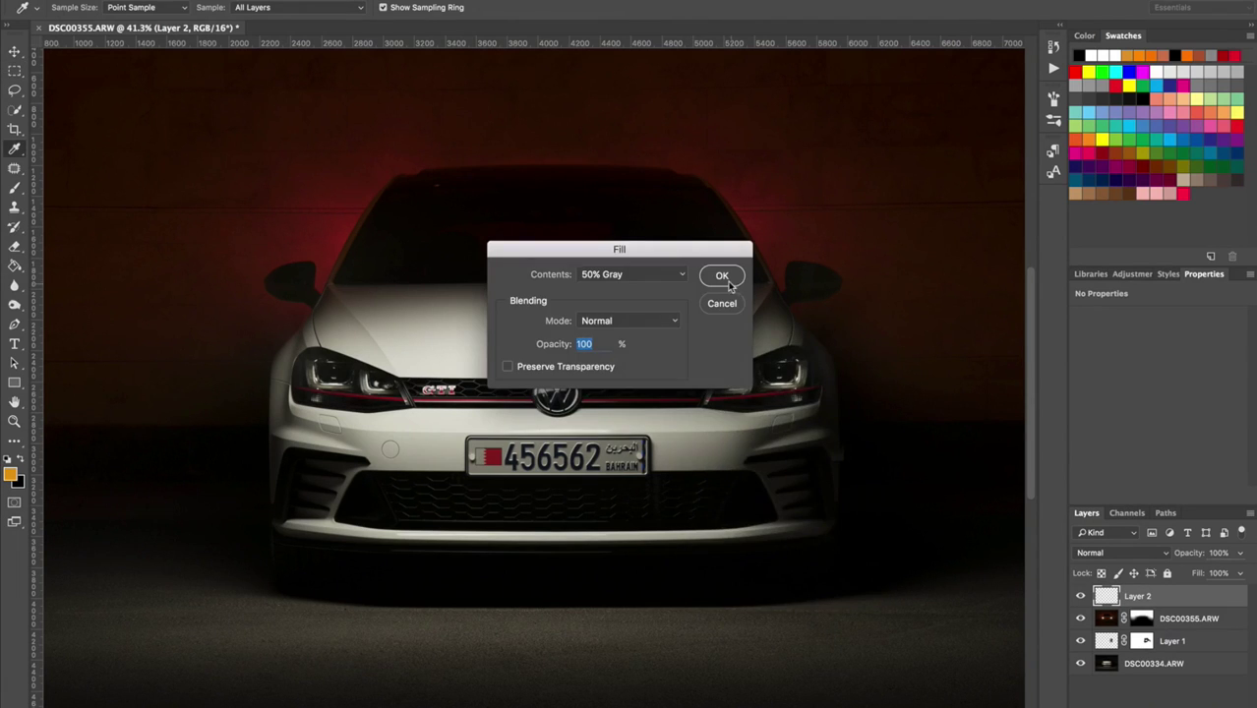
{"action": "left_click", "coordinate": [723, 278]}
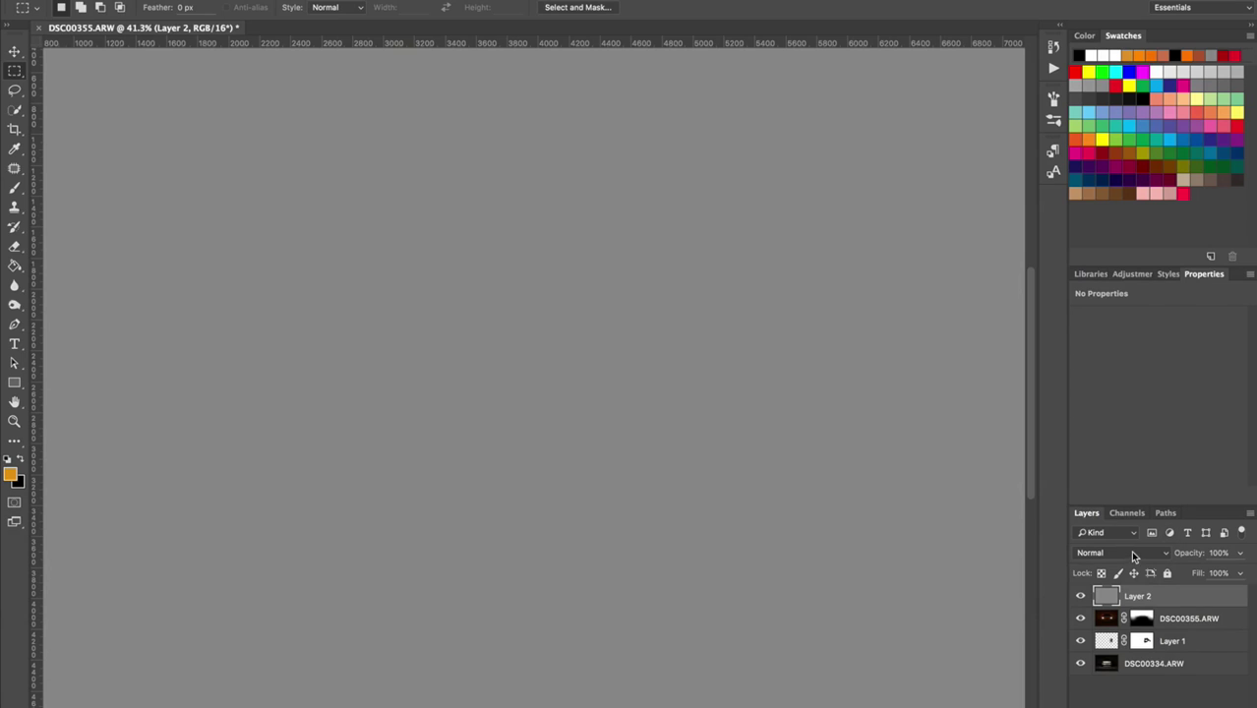
Set the gray Layer 2's blend mode to Overlay and get the Brush tool ready on it
{"action": "left_click", "coordinate": [1133, 554]}
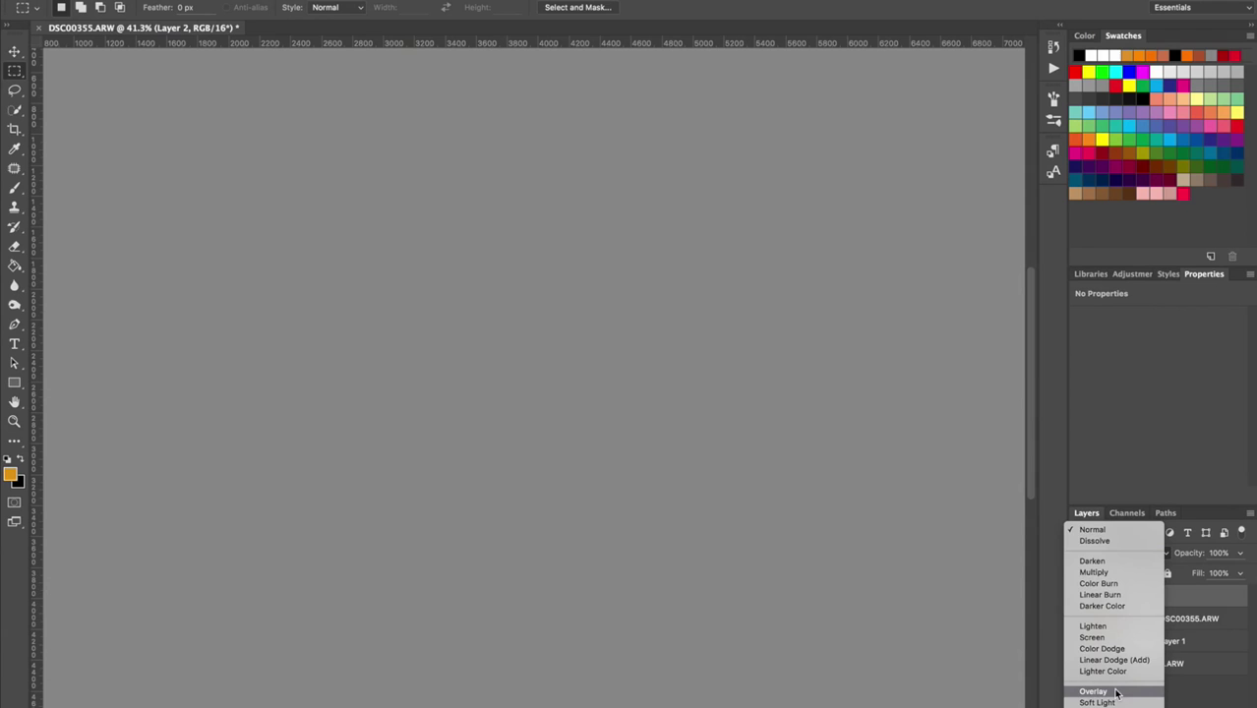
{"action": "left_click", "coordinate": [1094, 691]}
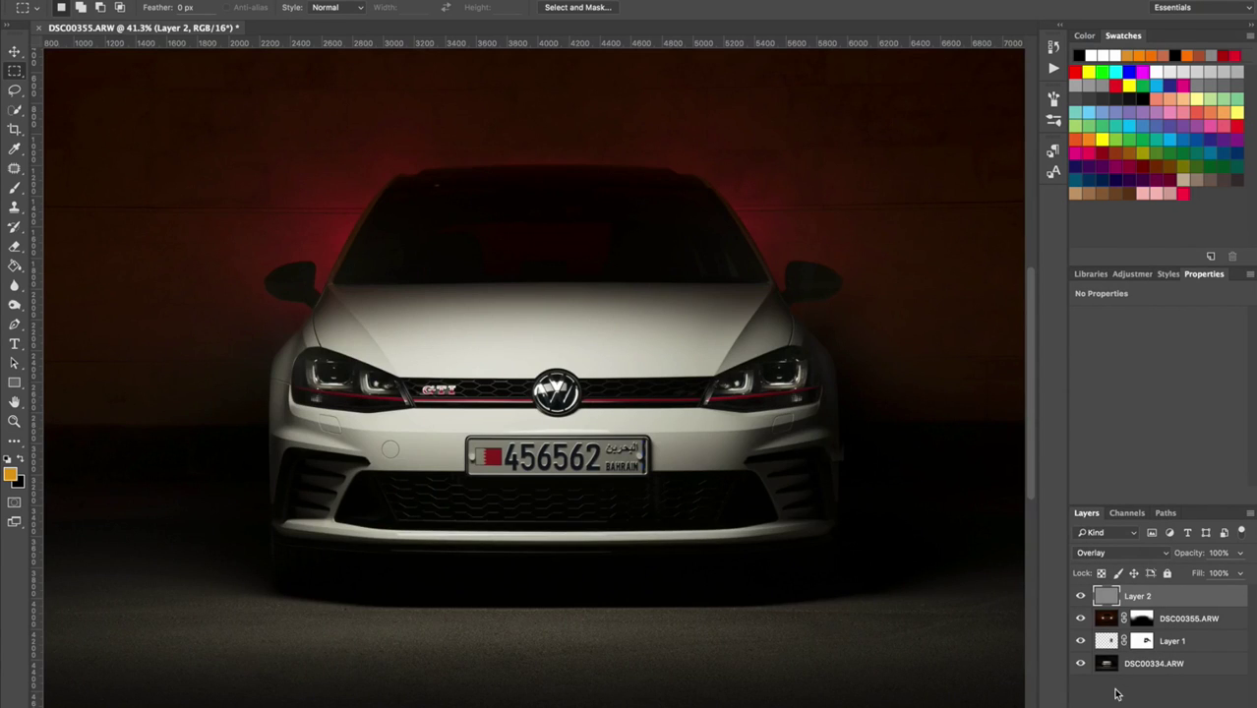
{"action": "key", "text": "b"}
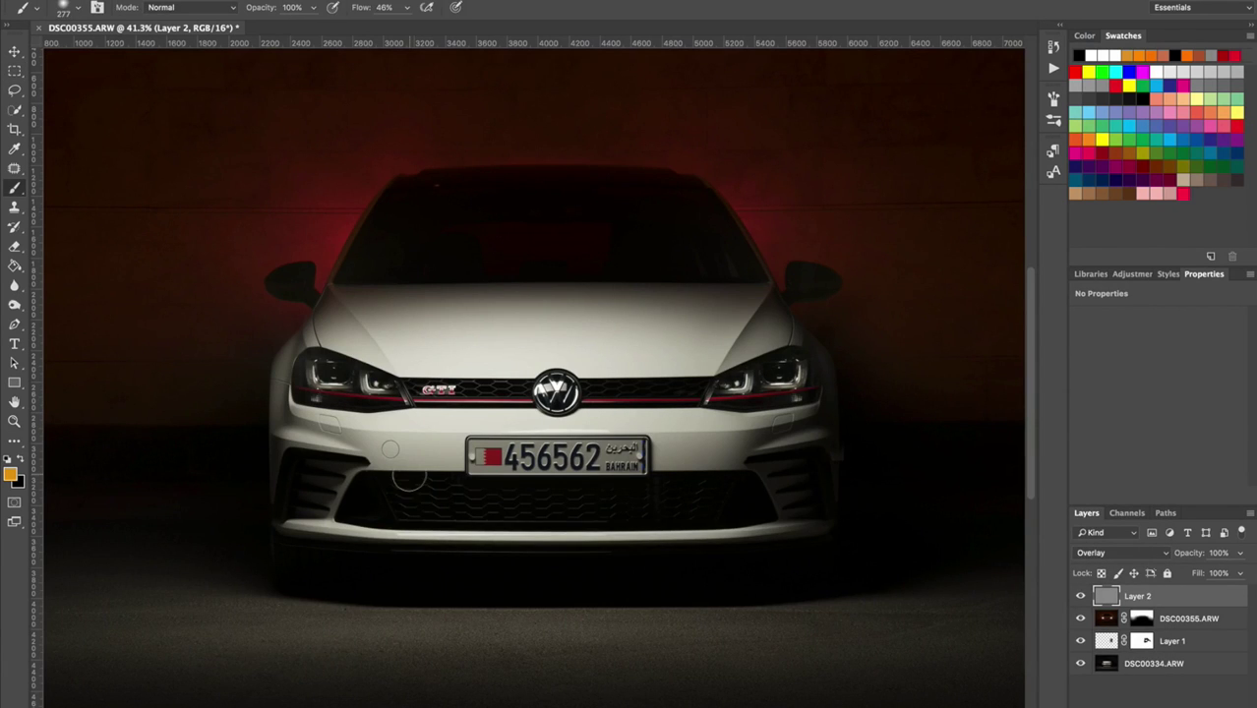
Reset the brush colours to black and white with black in the foreground, and lower the brush Flow to 3%
{"action": "left_click", "coordinate": [7, 460]}
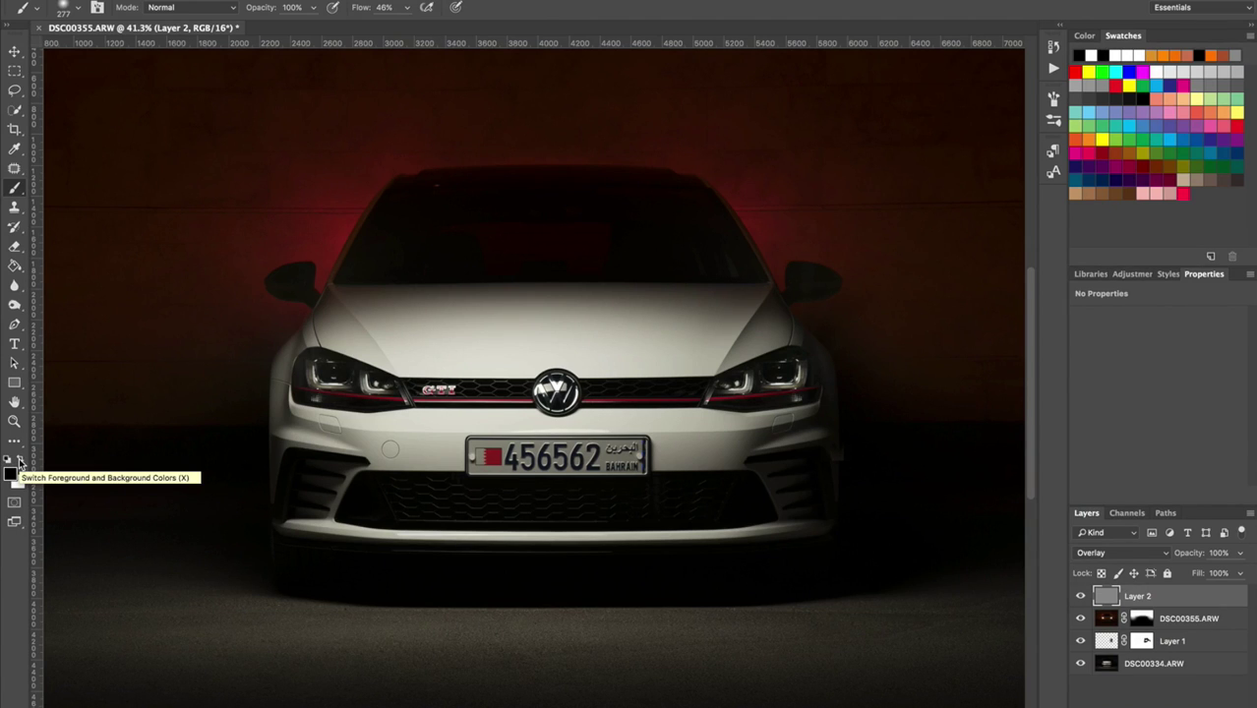
{"action": "left_click", "coordinate": [20, 461]}
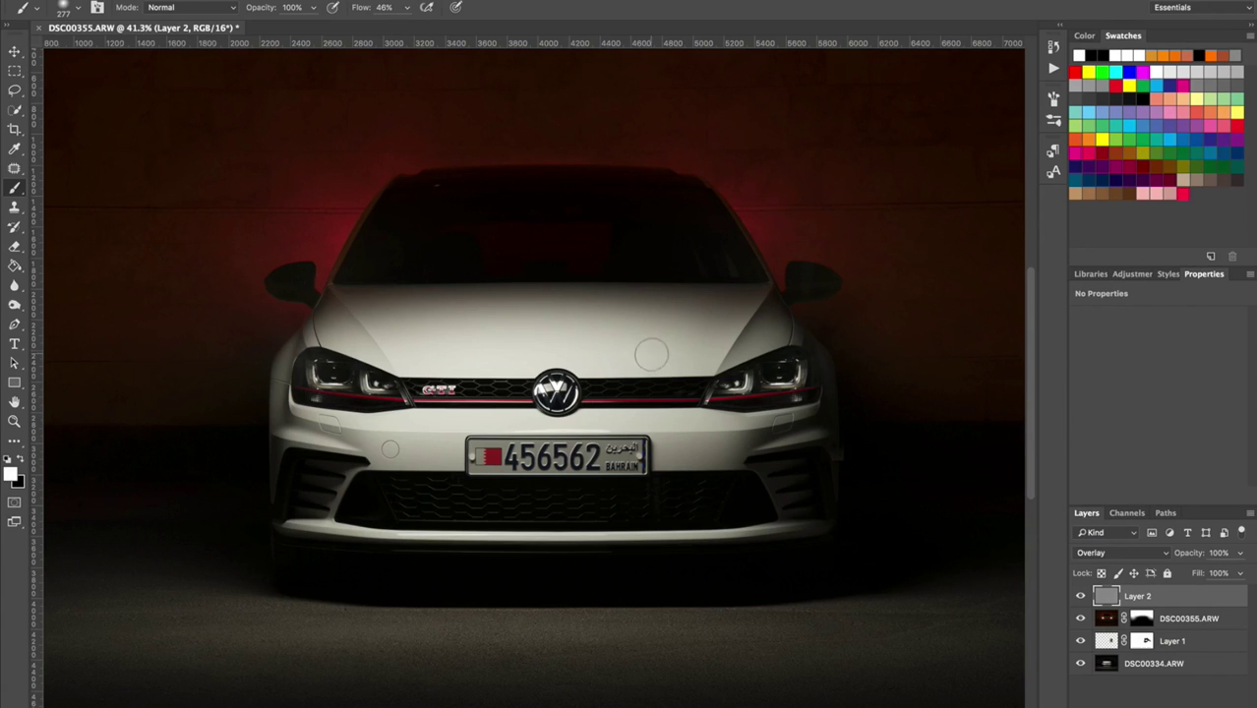
{"action": "key", "text": "x"}
{"action": "left_click", "coordinate": [402, 12]}
{"action": "left_click_drag", "start_coordinate": [403, 27], "coordinate": [381, 30]}
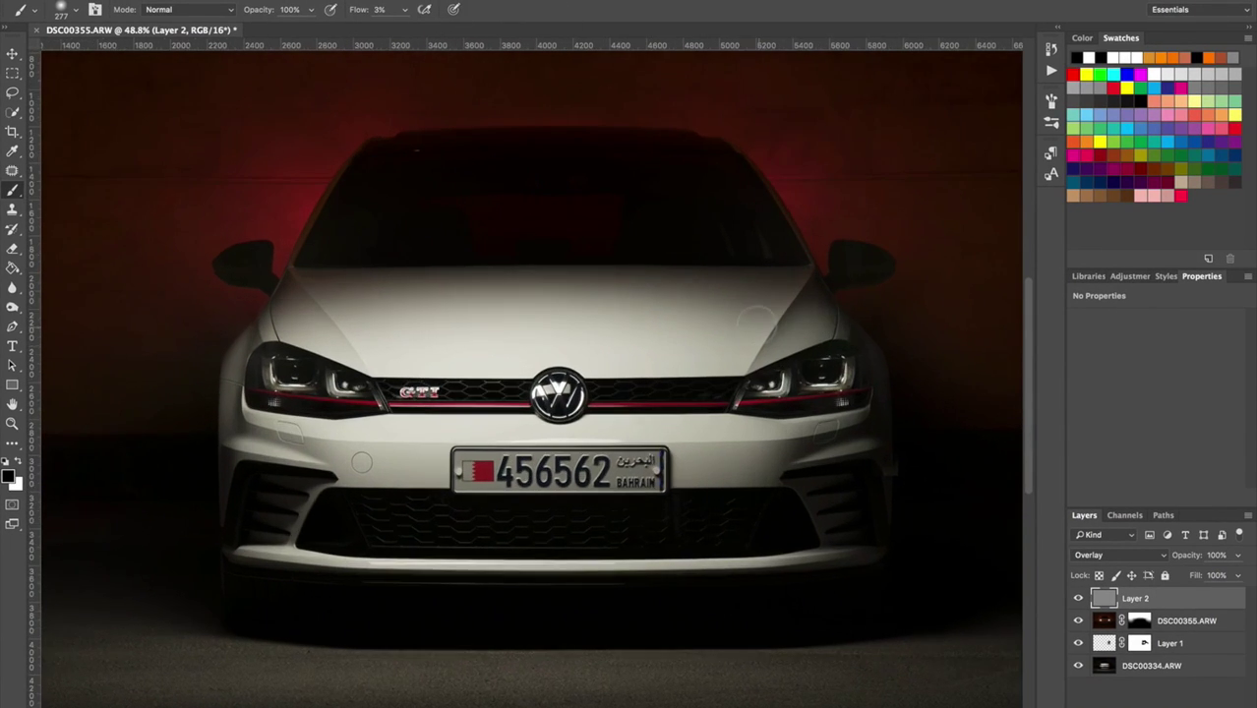
Burn the outer edges of the hood beside both headlights on Layer 2, using a black brush of 150 px
{"action": "scroll", "coordinate": [757, 324], "scroll_direction": "up", "scroll_amount": 3}
{"action": "scroll", "coordinate": [755, 315], "scroll_direction": "right", "scroll_amount": 5}
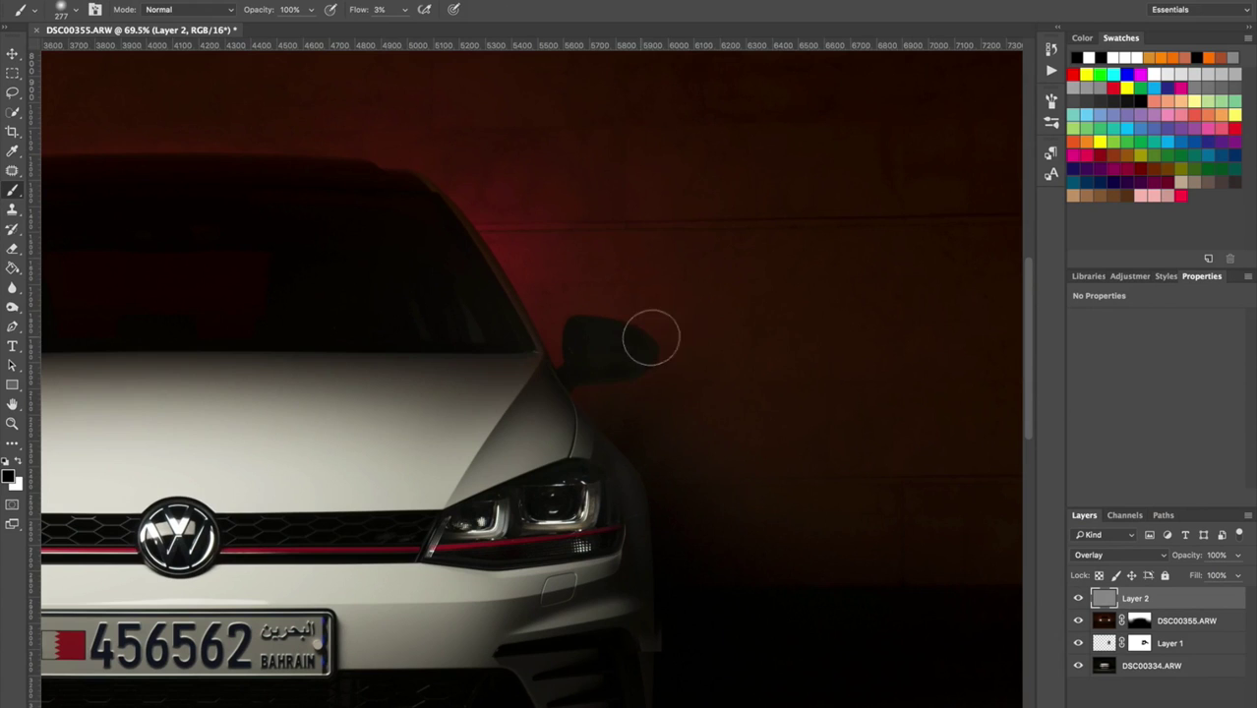
{"action": "left_click_drag", "start_coordinate": [597, 381], "coordinate": [549, 400], "text": "ctrl+alt"}
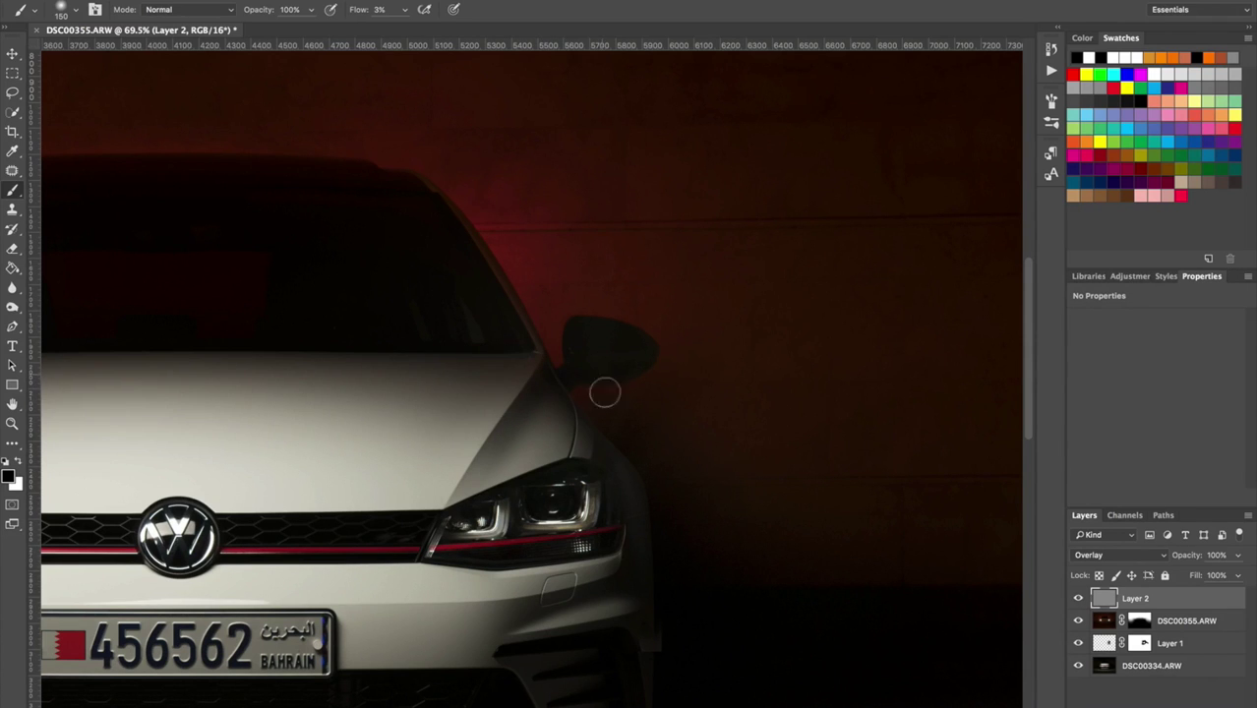
{"action": "scroll", "coordinate": [80, 633], "scroll_direction": "left", "scroll_amount": 5}
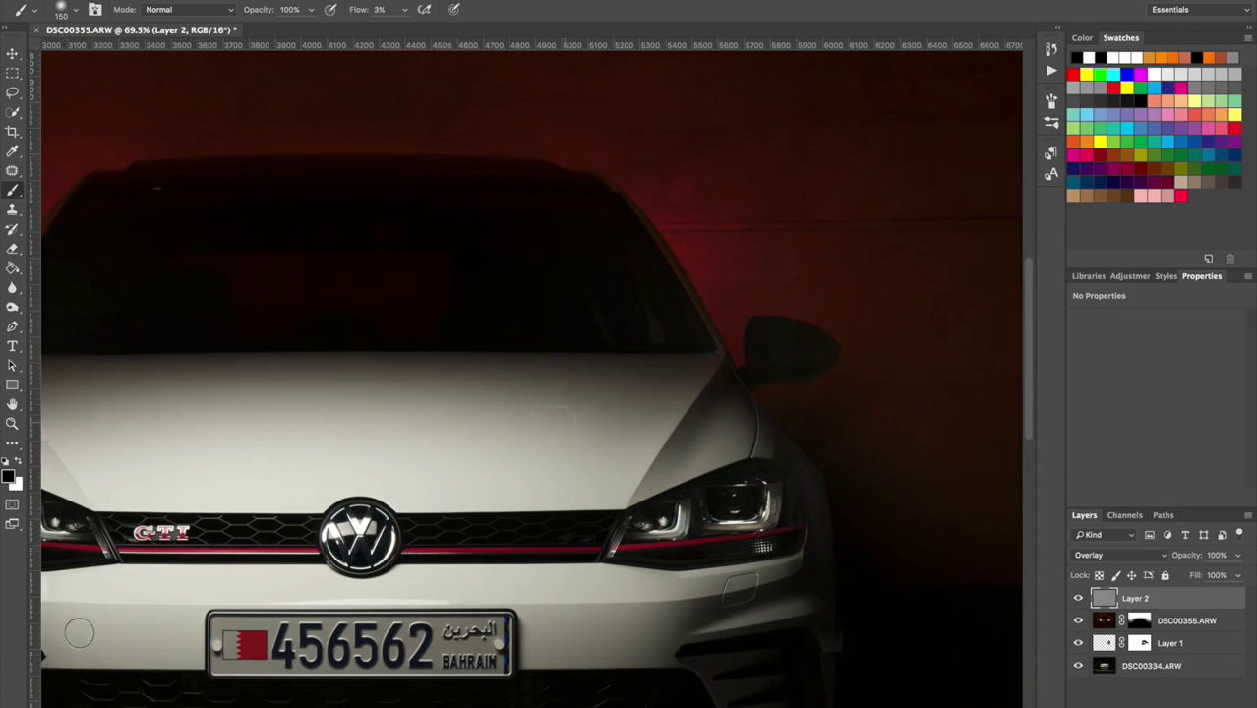
{"action": "scroll", "coordinate": [374, 376], "scroll_direction": "left", "scroll_amount": 8}
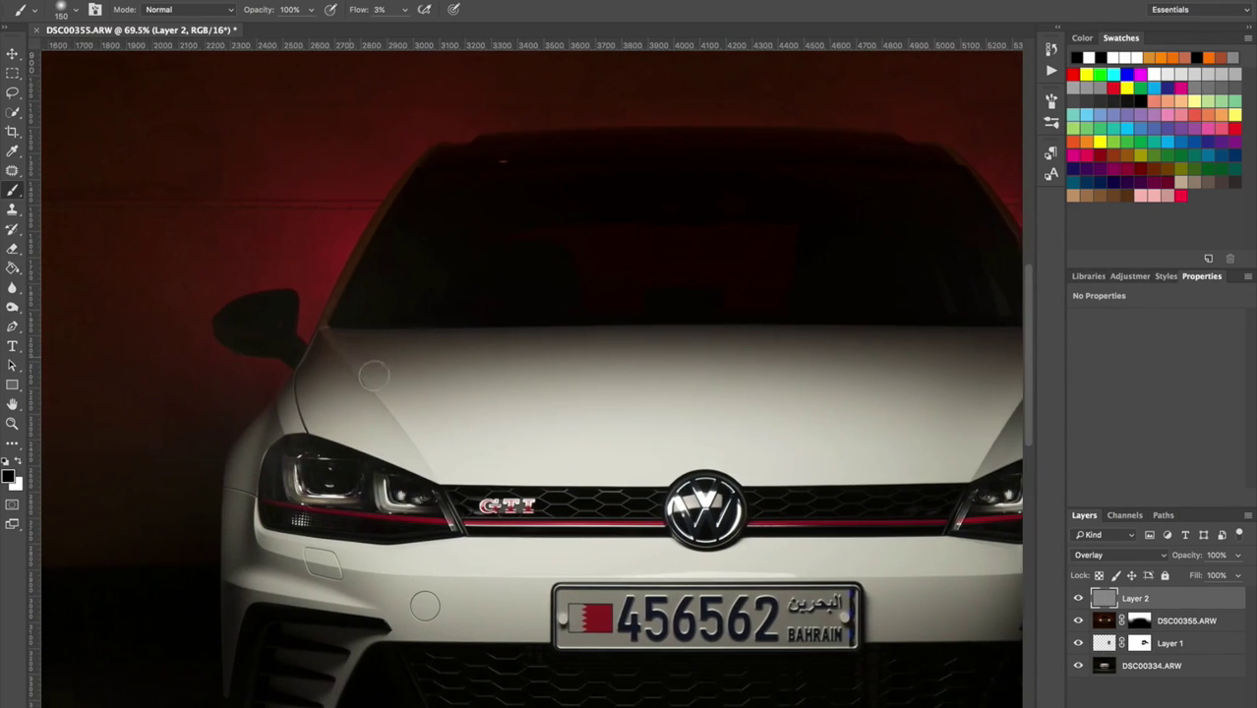
{"action": "scroll", "coordinate": [374, 376], "scroll_direction": "left", "scroll_amount": 2}
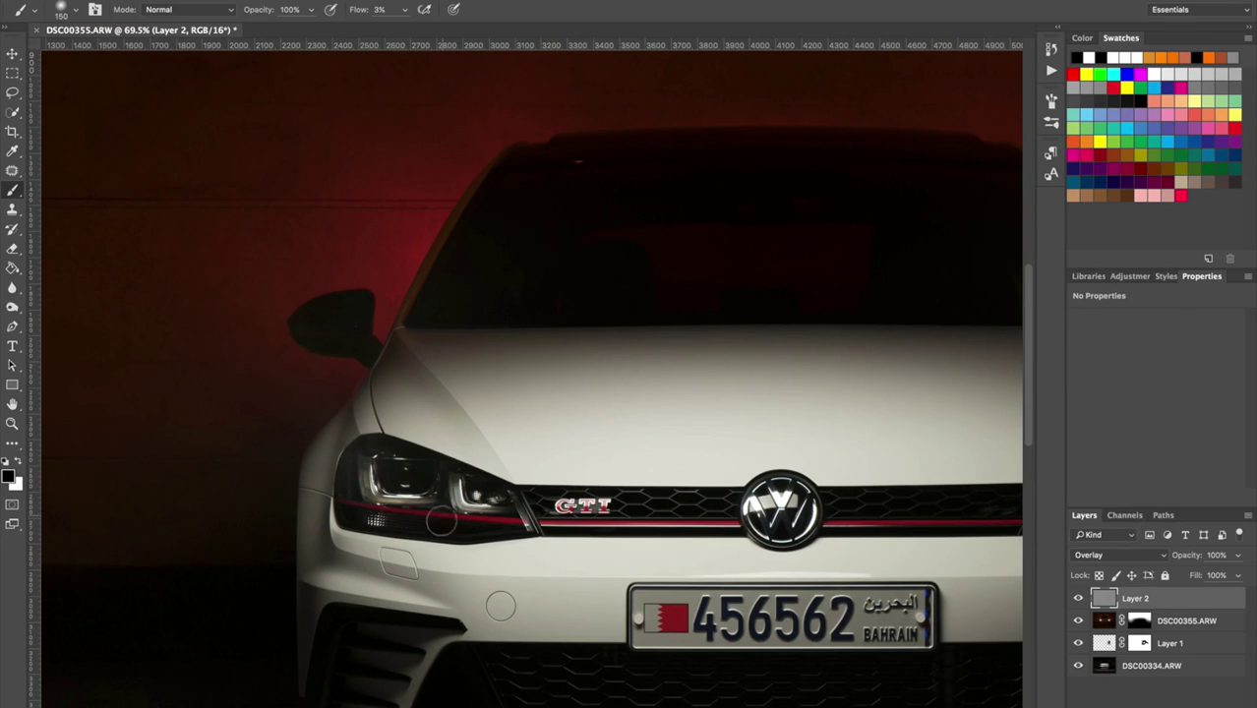
Burn the hood corner and fender around the left headlight, varying the brush between 238 px and 78 px
{"action": "left_click_drag", "start_coordinate": [391, 366], "coordinate": [419, 369]}
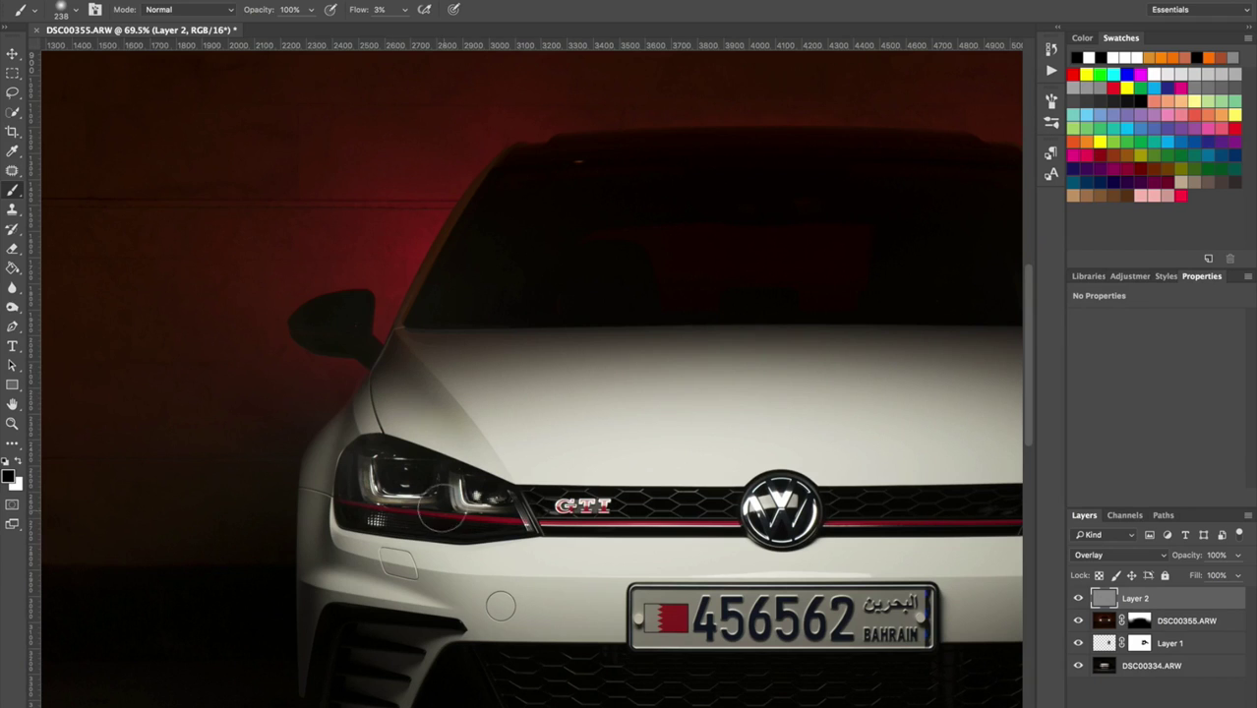
{"action": "left_click_drag", "start_coordinate": [403, 390], "coordinate": [362, 393]}
{"action": "scroll", "coordinate": [461, 398], "scroll_direction": "down", "scroll_amount": 3}
{"action": "scroll", "coordinate": [460, 399], "scroll_direction": "up", "scroll_amount": 4}
{"action": "scroll", "coordinate": [392, 376], "scroll_direction": "left", "scroll_amount": 2}
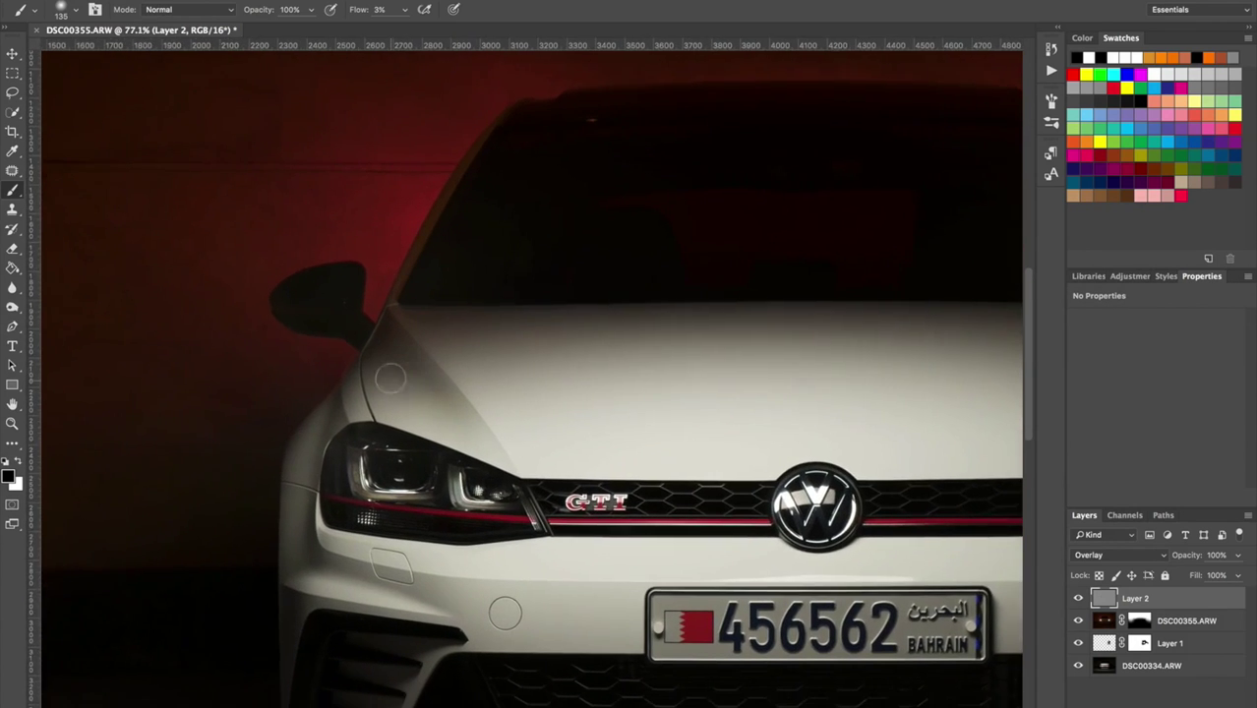
{"action": "left_click_drag", "start_coordinate": [372, 413], "coordinate": [357, 423]}
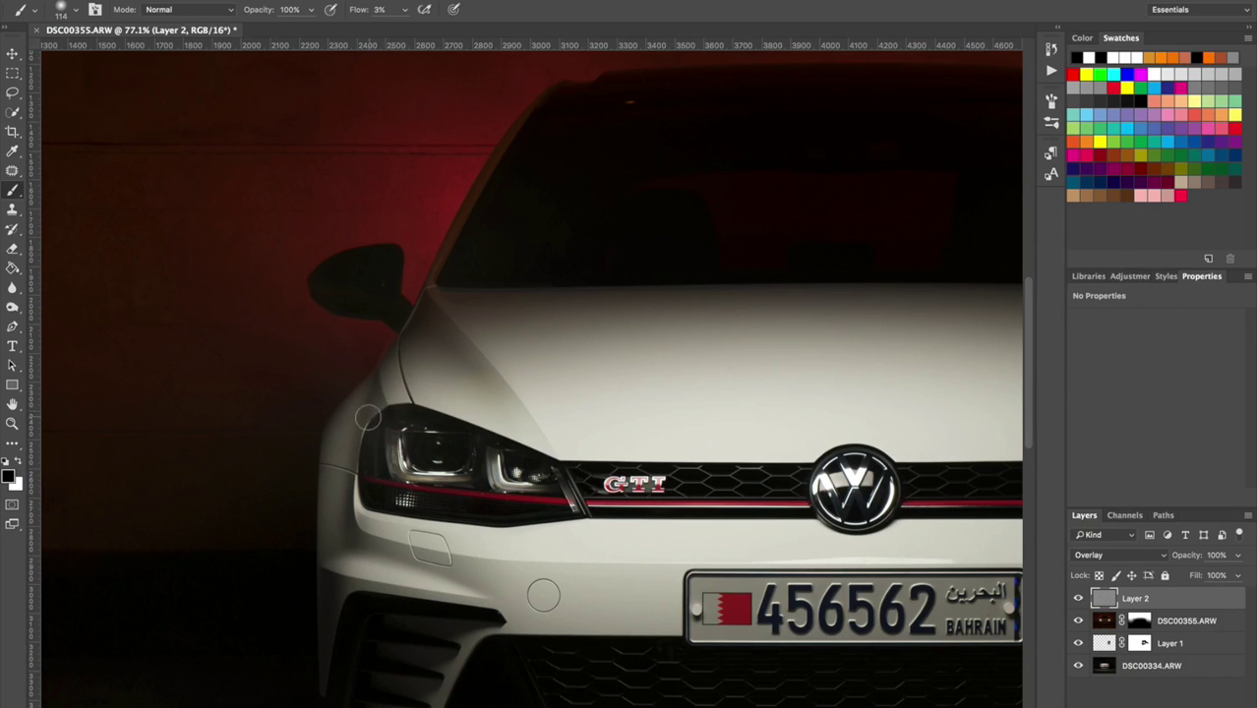
{"action": "mouse_move", "coordinate": [369, 413]}
{"action": "left_mouse_down"}
{"action": "mouse_move", "coordinate": [378, 382]}
{"action": "mouse_move", "coordinate": [368, 398]}
{"action": "left_mouse_up"}
{"action": "left_click_drag", "start_coordinate": [344, 497], "coordinate": [346, 485]}
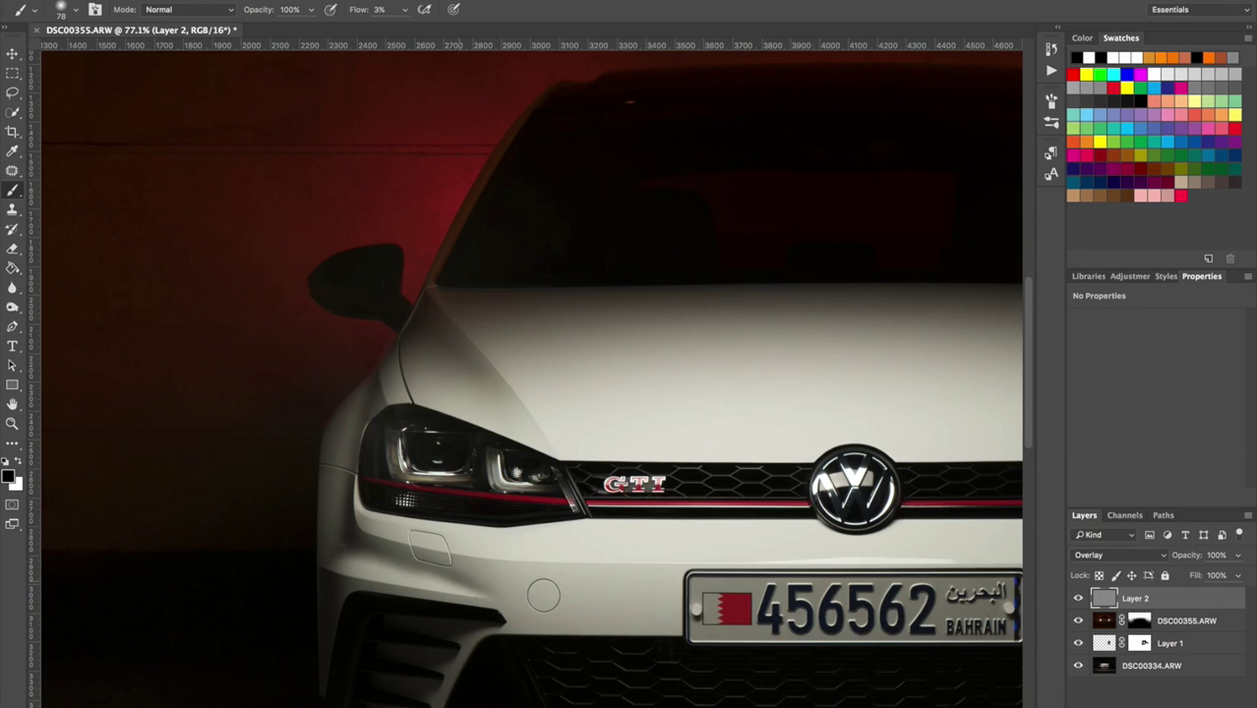
Compare the whole car with and without the Layer 2 burning by toggling the layer's visibility
{"action": "scroll", "coordinate": [247, 570], "scroll_direction": "down", "scroll_amount": 3}
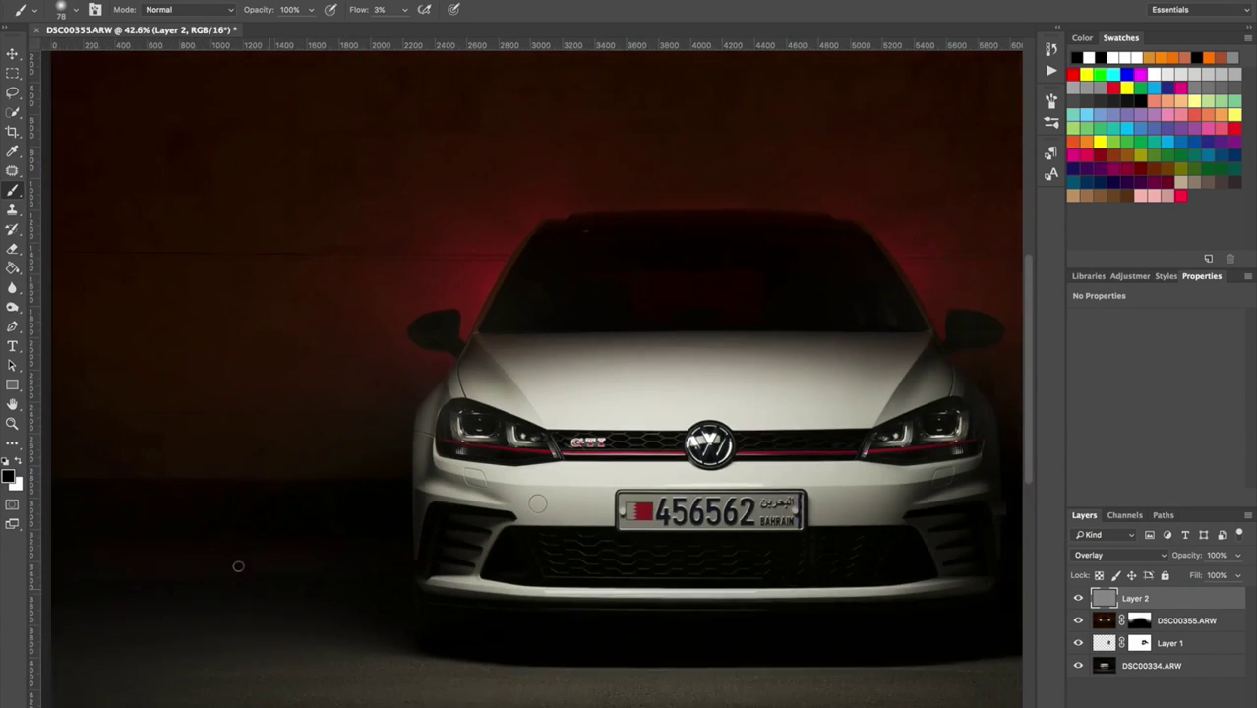
{"action": "scroll", "coordinate": [233, 566], "scroll_direction": "right", "scroll_amount": 3}
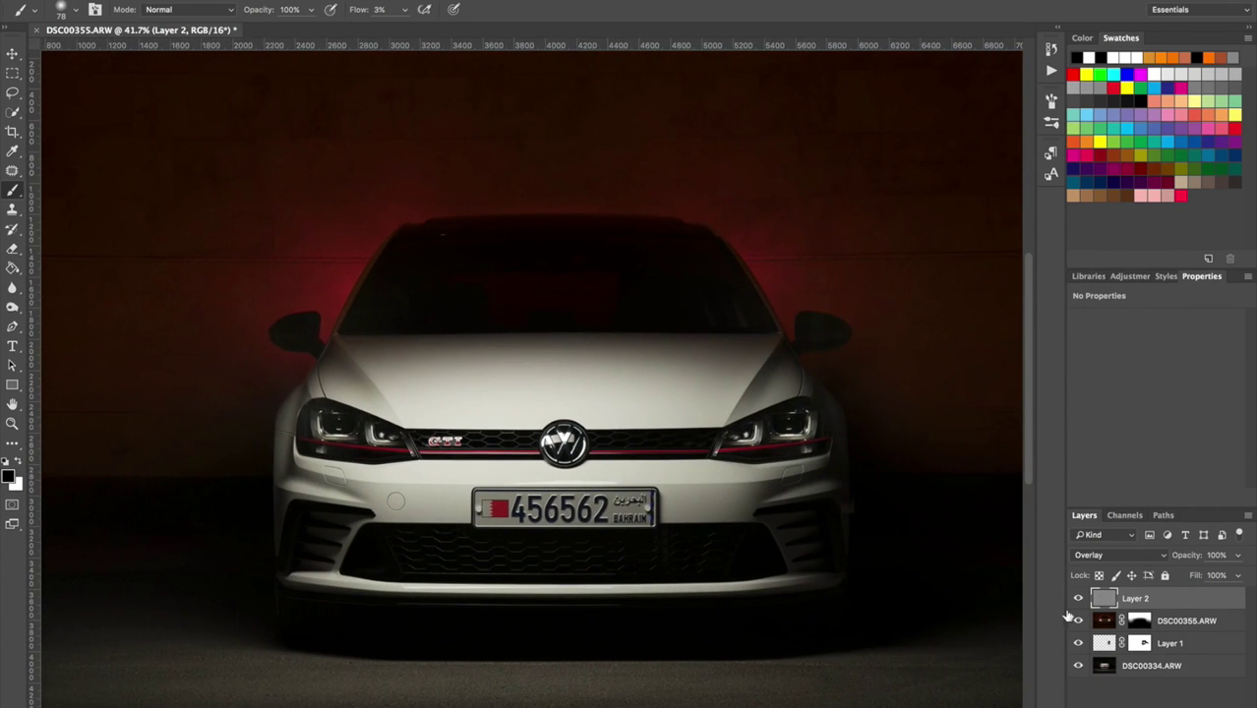
{"action": "left_click", "coordinate": [1075, 599]}
{"action": "left_click", "coordinate": [1074, 599]}
{"action": "left_click", "coordinate": [1075, 599]}
{"action": "left_click", "coordinate": [1075, 599]}
Switch the brush to white and dodge the details of the left headlight and grille, reducing the brush down to 15 px
{"action": "mouse_move", "coordinate": [755, 499]}
{"action": "left_mouse_down", "text": "ctrl+alt"}
{"action": "mouse_move", "coordinate": [795, 500]}
{"action": "mouse_move", "coordinate": [757, 502]}
{"action": "left_mouse_up", "text": "ctrl+alt"}
{"action": "key", "text": "x"}
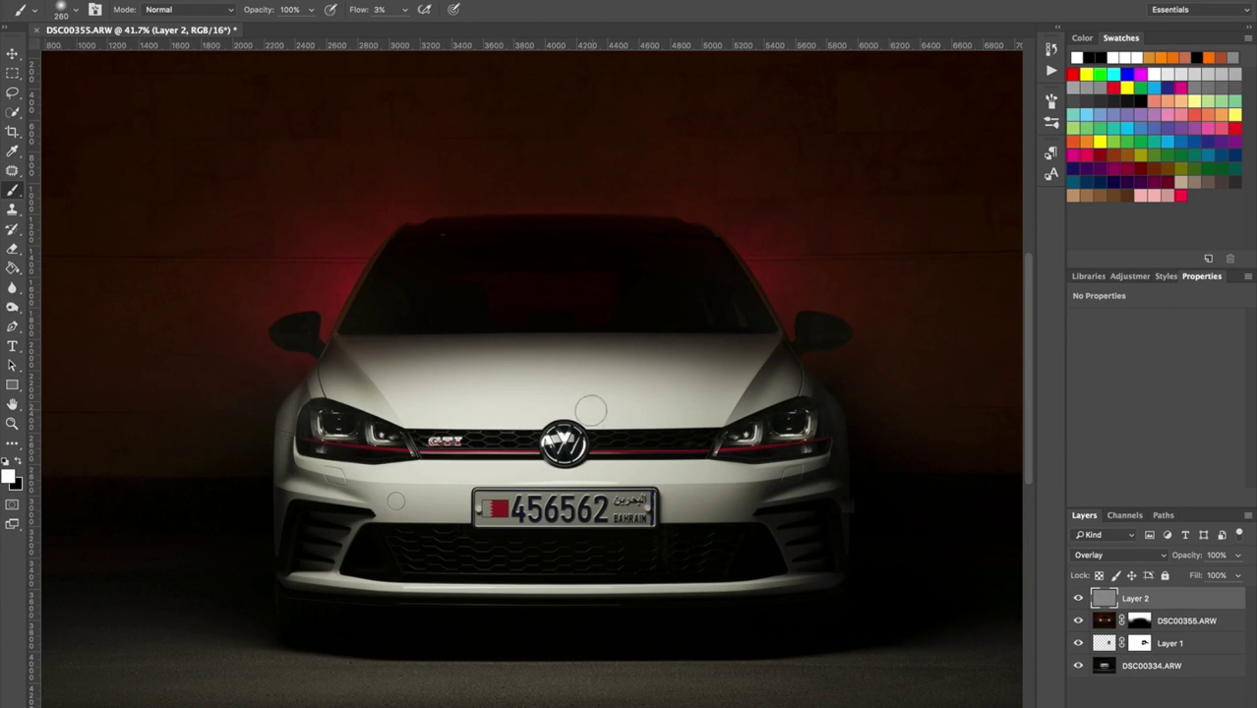
{"action": "left_click_drag", "start_coordinate": [518, 457], "coordinate": [504, 457], "text": "ctrl+alt"}
{"action": "scroll", "coordinate": [511, 459], "scroll_direction": "up", "scroll_amount": 6}
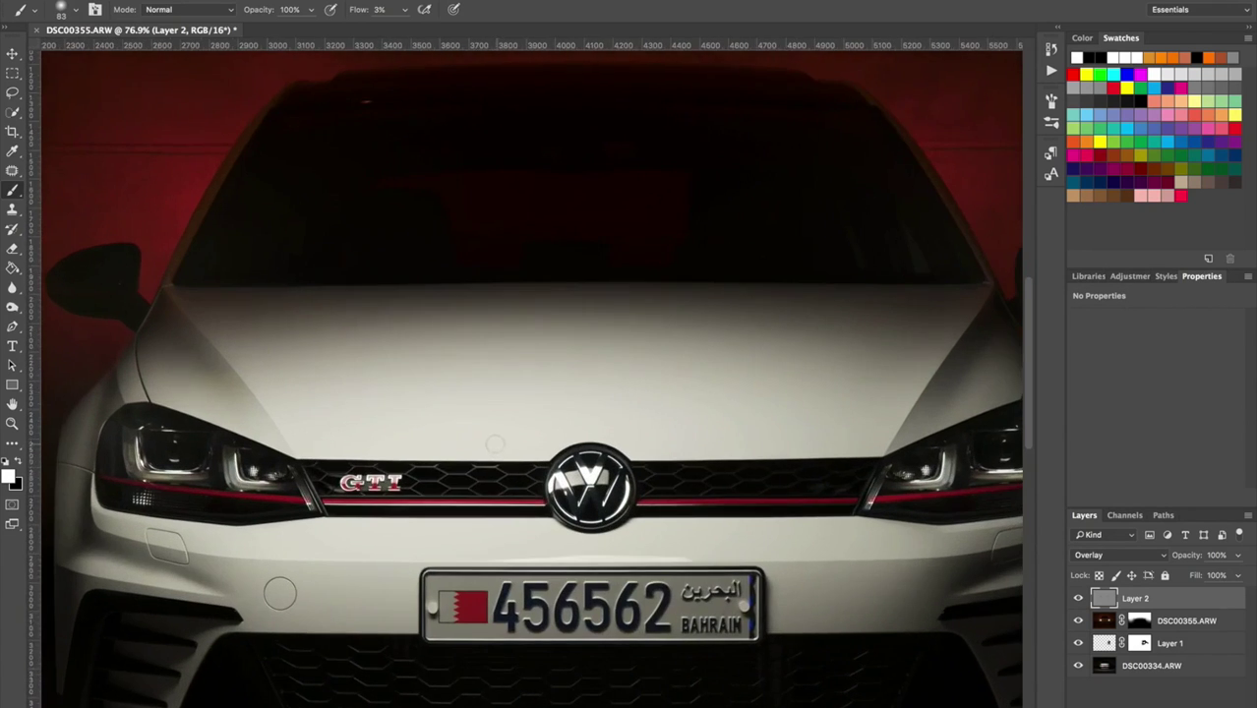
{"action": "scroll", "coordinate": [483, 438], "scroll_direction": "left", "scroll_amount": 4}
{"action": "scroll", "coordinate": [483, 437], "scroll_direction": "down", "scroll_amount": 2}
{"action": "scroll", "coordinate": [344, 463], "scroll_direction": "up", "scroll_amount": 5}
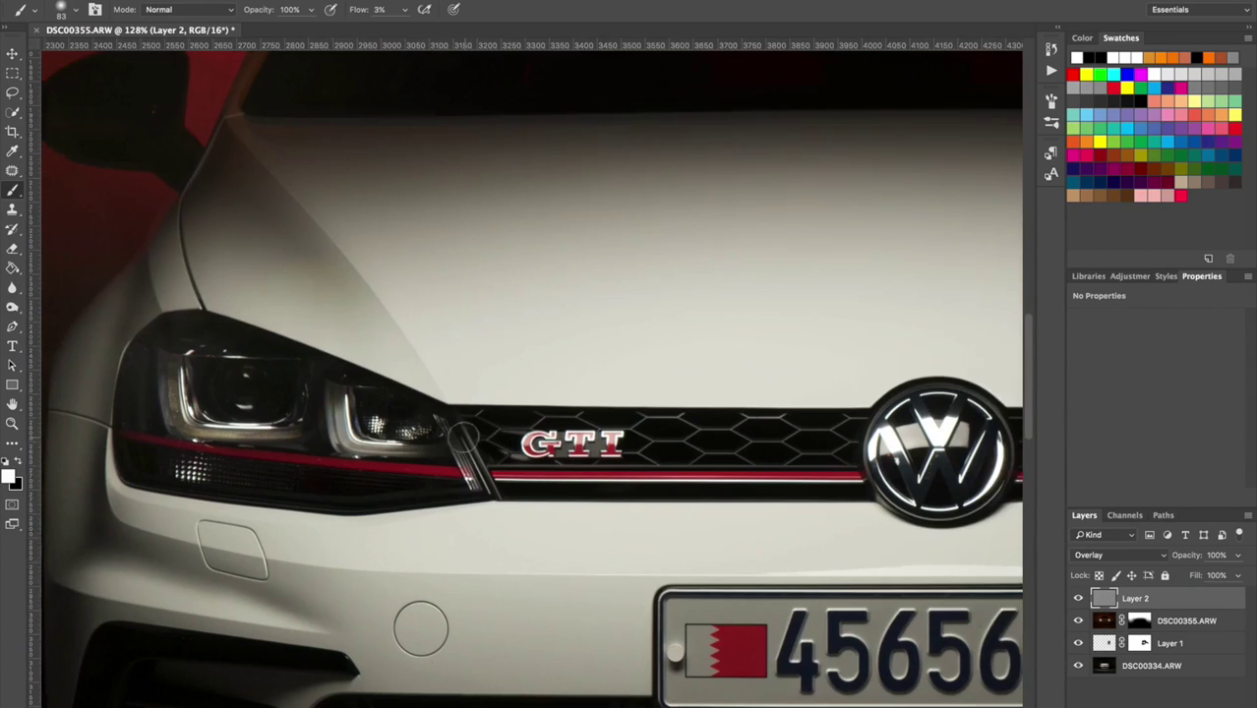
{"action": "mouse_move", "coordinate": [344, 461]}
{"action": "left_mouse_down"}
{"action": "mouse_move", "coordinate": [297, 471]}
{"action": "mouse_move", "coordinate": [344, 466]}
{"action": "mouse_move", "coordinate": [398, 483]}
{"action": "mouse_move", "coordinate": [391, 386]}
{"action": "mouse_move", "coordinate": [372, 373]}
{"action": "mouse_move", "coordinate": [371, 437]}
{"action": "mouse_move", "coordinate": [325, 437]}
{"action": "left_mouse_up"}
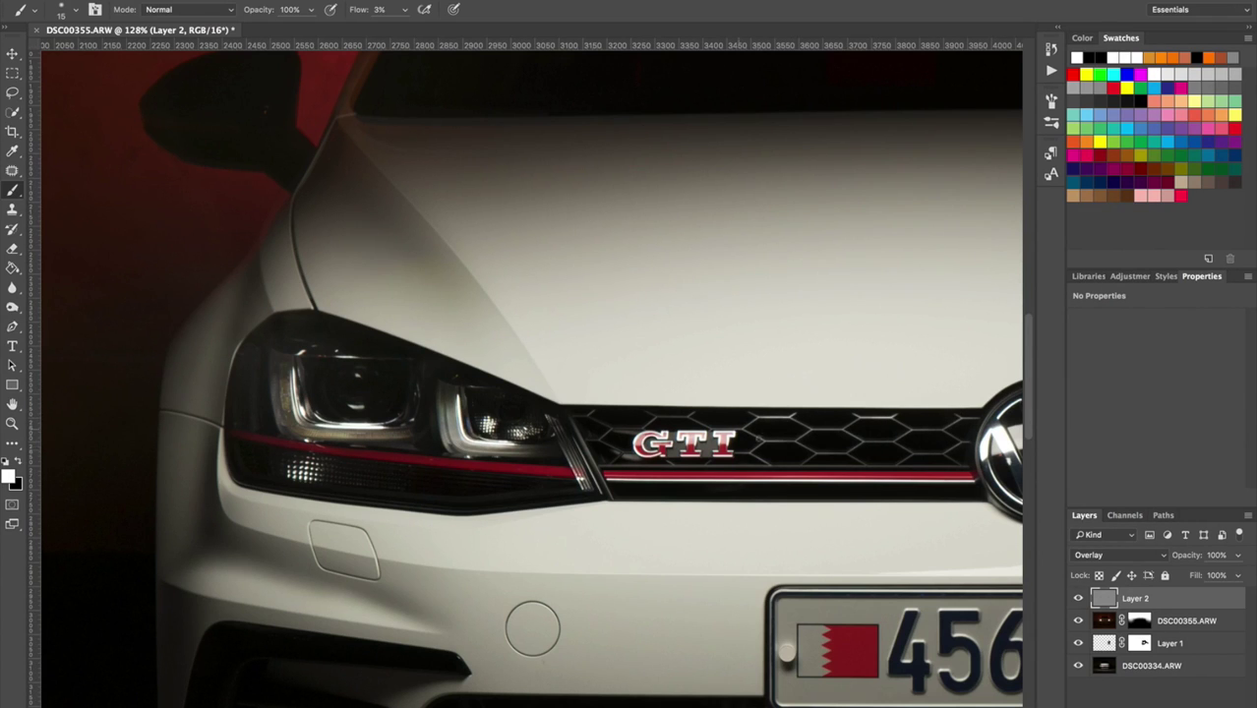
Dodge the red trim line along the grille on both sides of the VW badge with a white 38 px brush
{"action": "left_click_drag", "start_coordinate": [535, 476], "coordinate": [576, 472], "text": "ctrl+alt"}
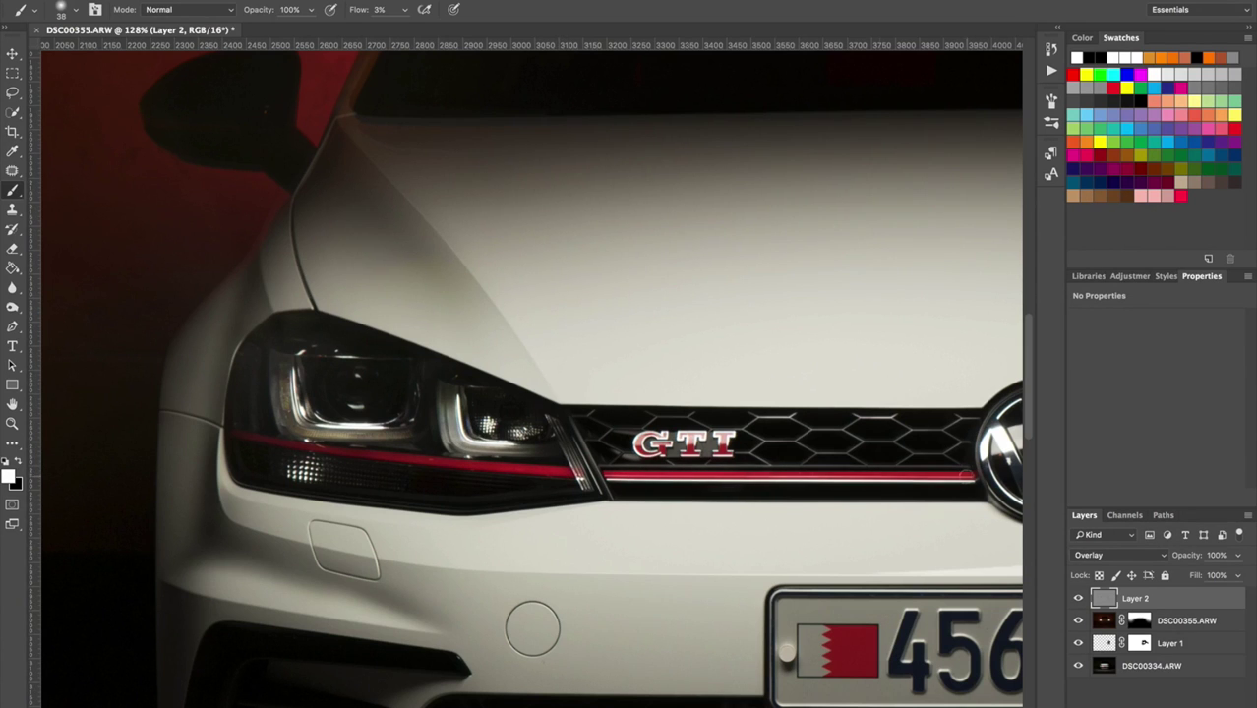
{"action": "scroll", "coordinate": [899, 472], "scroll_direction": "down", "scroll_amount": 4, "text": "alt"}
{"action": "left_click_drag", "start_coordinate": [956, 444], "coordinate": [675, 465]}
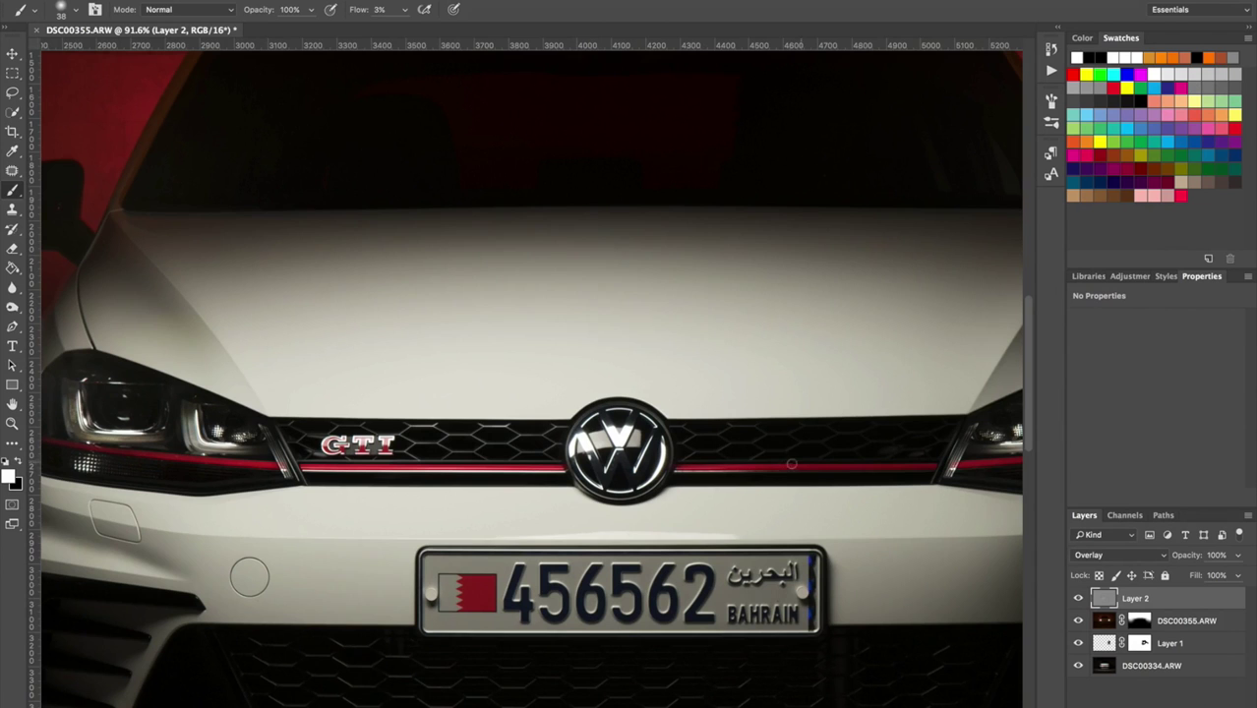
{"action": "mouse_move", "coordinate": [249, 577]}
{"action": "left_mouse_down"}
{"action": "mouse_move", "coordinate": [235, 562]}
{"action": "mouse_move", "coordinate": [77, 547]}
{"action": "left_mouse_up"}
{"action": "scroll", "coordinate": [905, 390], "scroll_direction": "down", "scroll_amount": 4, "text": "alt"}
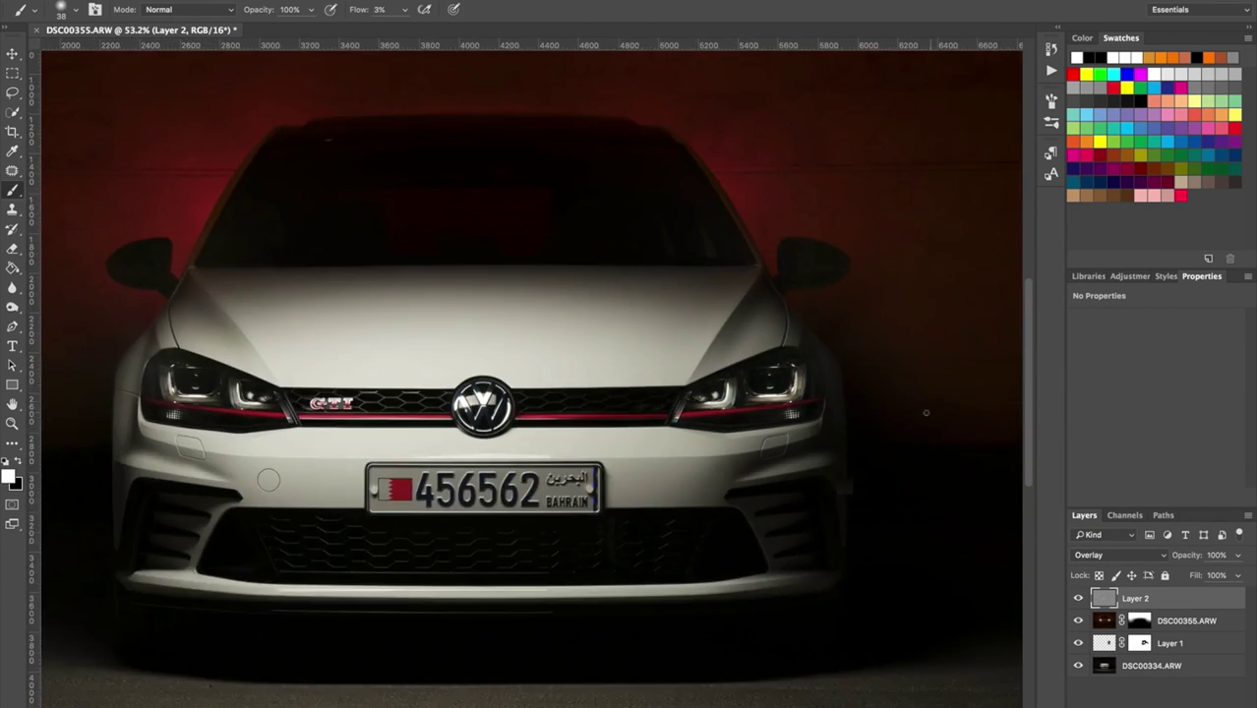
Enlarge the white brush considerably and dodge the car's front with broad, soft strokes on Layer 2
{"action": "scroll", "coordinate": [256, 436], "scroll_direction": "up", "scroll_amount": 2, "text": "alt"}
{"action": "key", "text": "bracketright"}
{"action": "key", "text": "bracketright"}
{"action": "key", "text": "bracketright"}
{"action": "key", "text": "bracketright"}
{"action": "key", "text": "bracketright"}
{"action": "key", "text": "bracketright"}
{"action": "key", "text": "bracketright"}
{"action": "key", "text": "bracketright"}
{"action": "key", "text": "bracketright"}
{"action": "key", "text": "bracketright"}
{"action": "key", "text": "bracketright"}
{"action": "key", "text": "bracketright"}
{"action": "key", "text": "bracketright"}
{"action": "left_click_drag", "start_coordinate": [637, 452], "coordinate": [641, 452], "text": "ctrl+alt"}
{"action": "mouse_move", "coordinate": [630, 448]}
{"action": "left_mouse_down"}
{"action": "mouse_move", "coordinate": [423, 448]}
{"action": "mouse_move", "coordinate": [498, 499]}
{"action": "left_mouse_up"}
Continue the broad dodging over the image with a white brush of up to 1476 px, including the ground before the car
{"action": "scroll", "coordinate": [508, 448], "scroll_direction": "down", "scroll_amount": 5, "text": "alt"}
{"action": "scroll", "coordinate": [433, 388], "scroll_direction": "up", "scroll_amount": 6, "text": "alt"}
{"action": "key", "text": "bracketleft"}
{"action": "key", "text": "bracketleft"}
{"action": "left_click_drag", "start_coordinate": [149, 217], "coordinate": [133, 348]}
{"action": "scroll", "coordinate": [133, 348], "scroll_direction": "down", "scroll_amount": 2, "text": "alt"}
{"action": "left_click_drag", "start_coordinate": [1012, 260], "coordinate": [784, 292]}
{"action": "scroll", "coordinate": [79, 458], "scroll_direction": "down", "scroll_amount": 5}
{"action": "scroll", "coordinate": [280, 513], "scroll_direction": "up", "scroll_amount": 2}
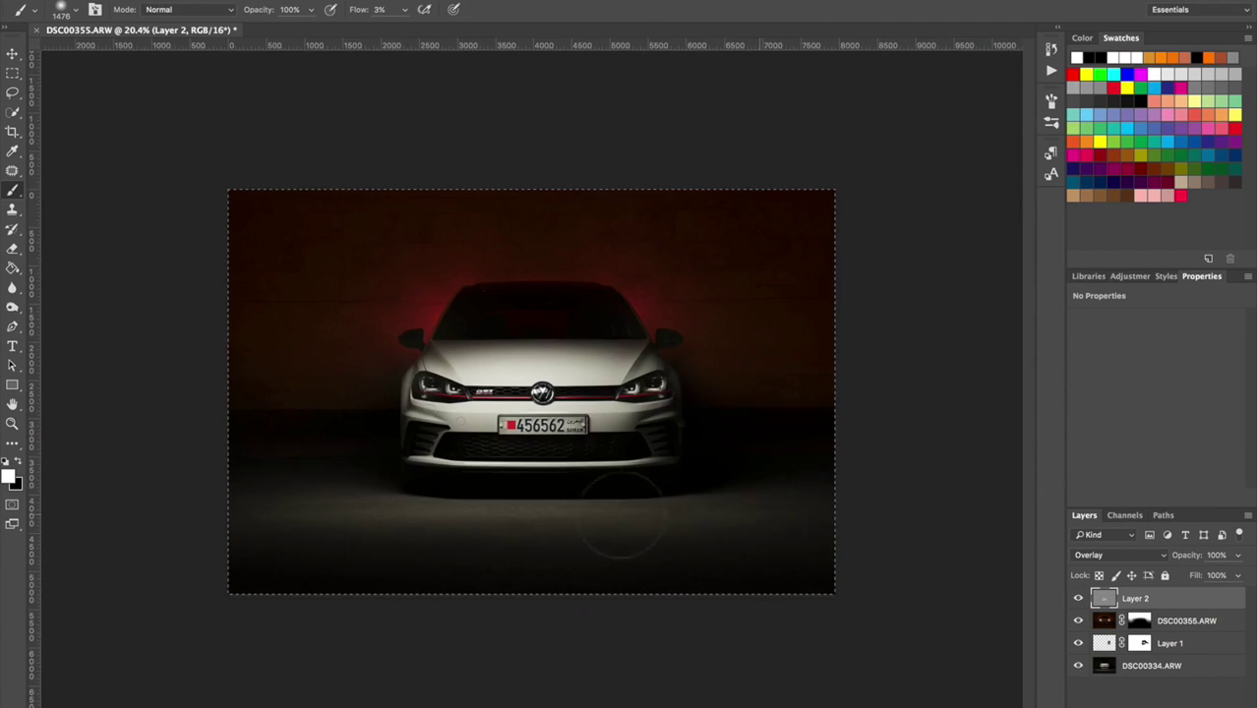
{"action": "scroll", "coordinate": [556, 408], "scroll_direction": "down", "scroll_amount": 1}
{"action": "scroll", "coordinate": [568, 399], "scroll_direction": "up", "scroll_amount": 1}
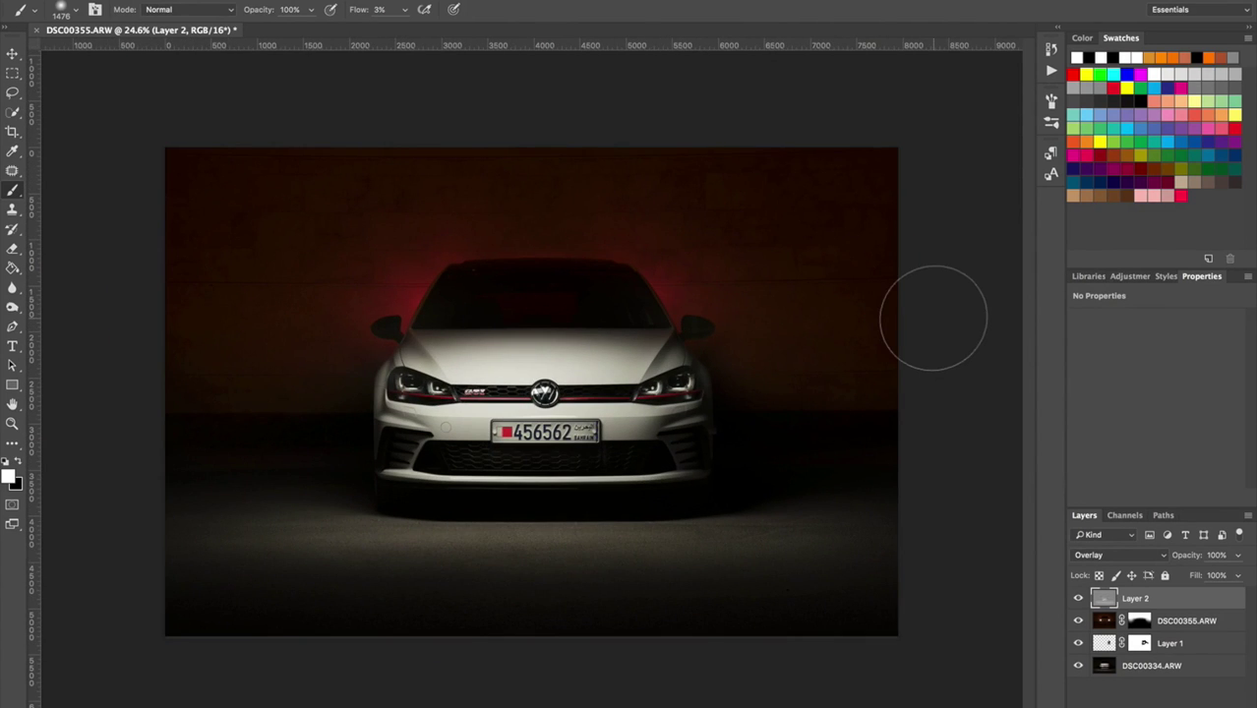
Add a Curves adjustment layer above Layer 2 and set its blend mode to Color
{"action": "key", "text": "a"}
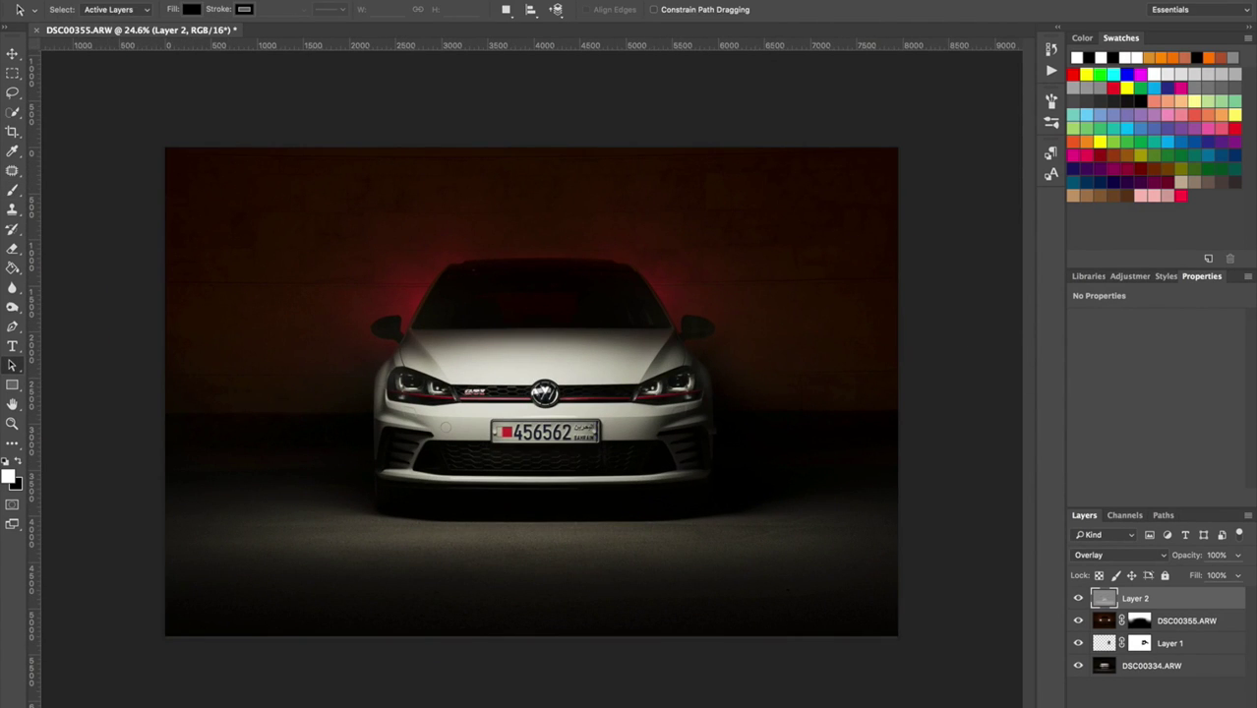
{"action": "left_click", "coordinate": [1167, 705]}
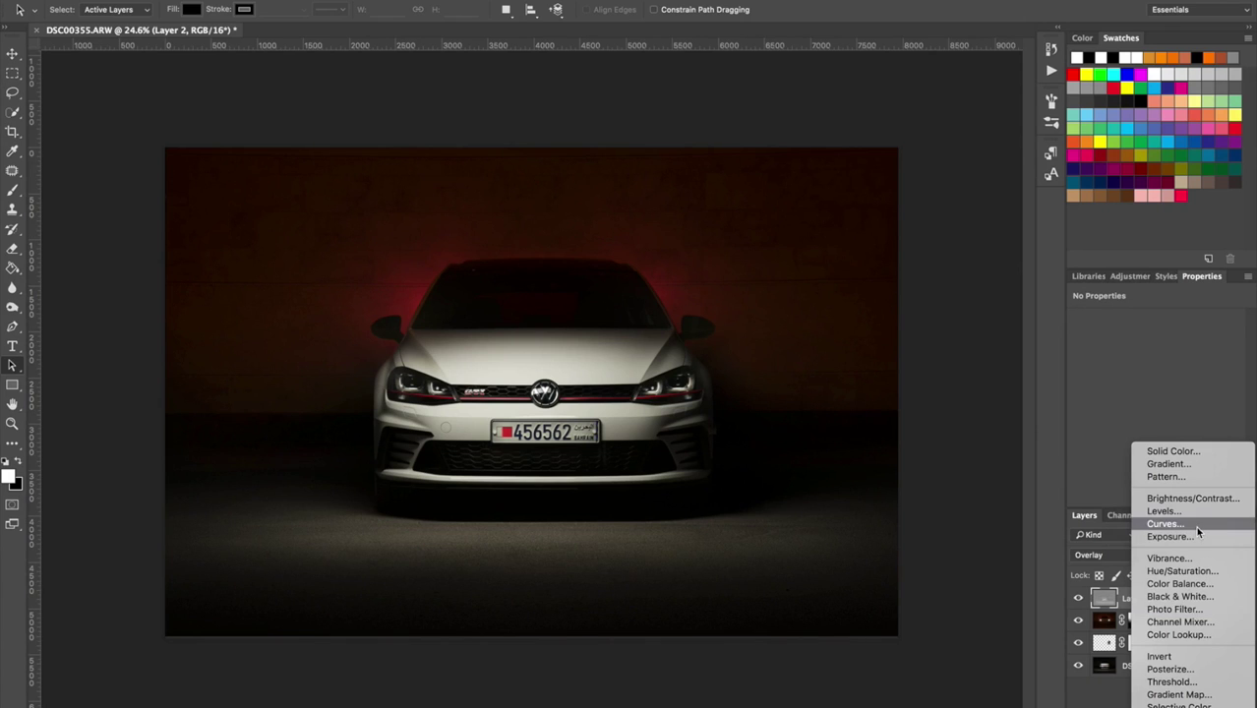
{"action": "left_click", "coordinate": [1169, 523]}
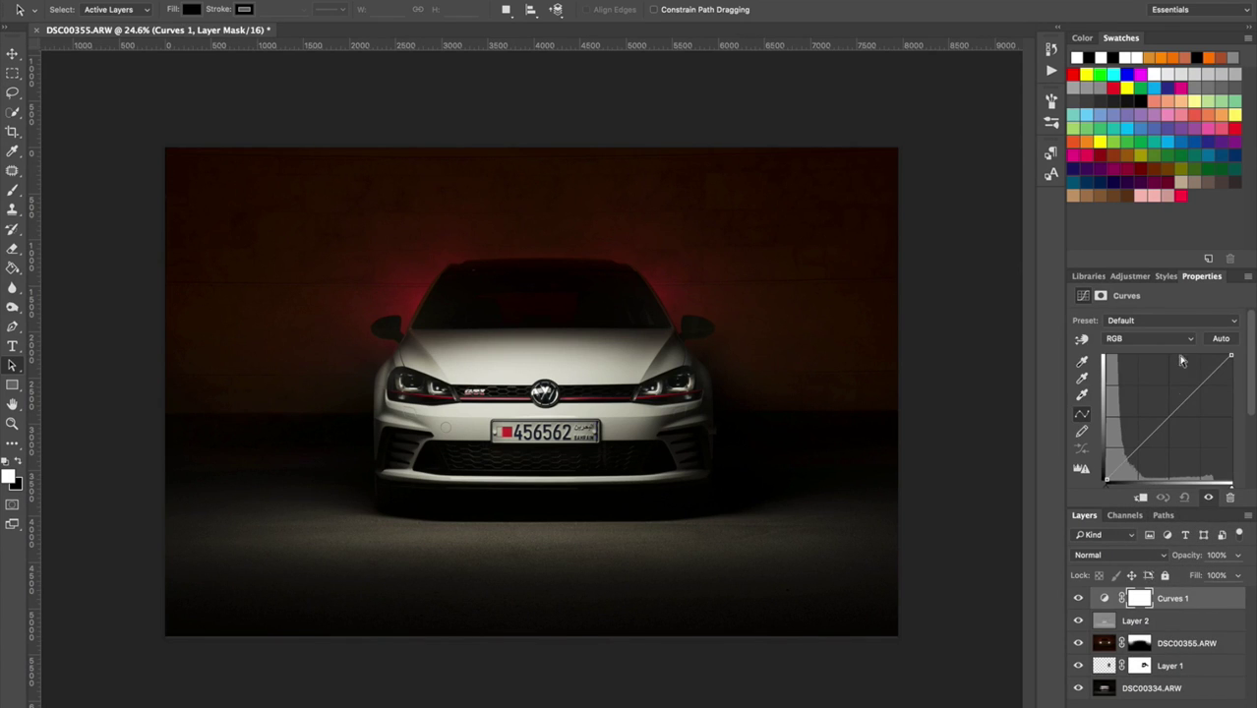
{"action": "left_click", "coordinate": [1124, 554]}
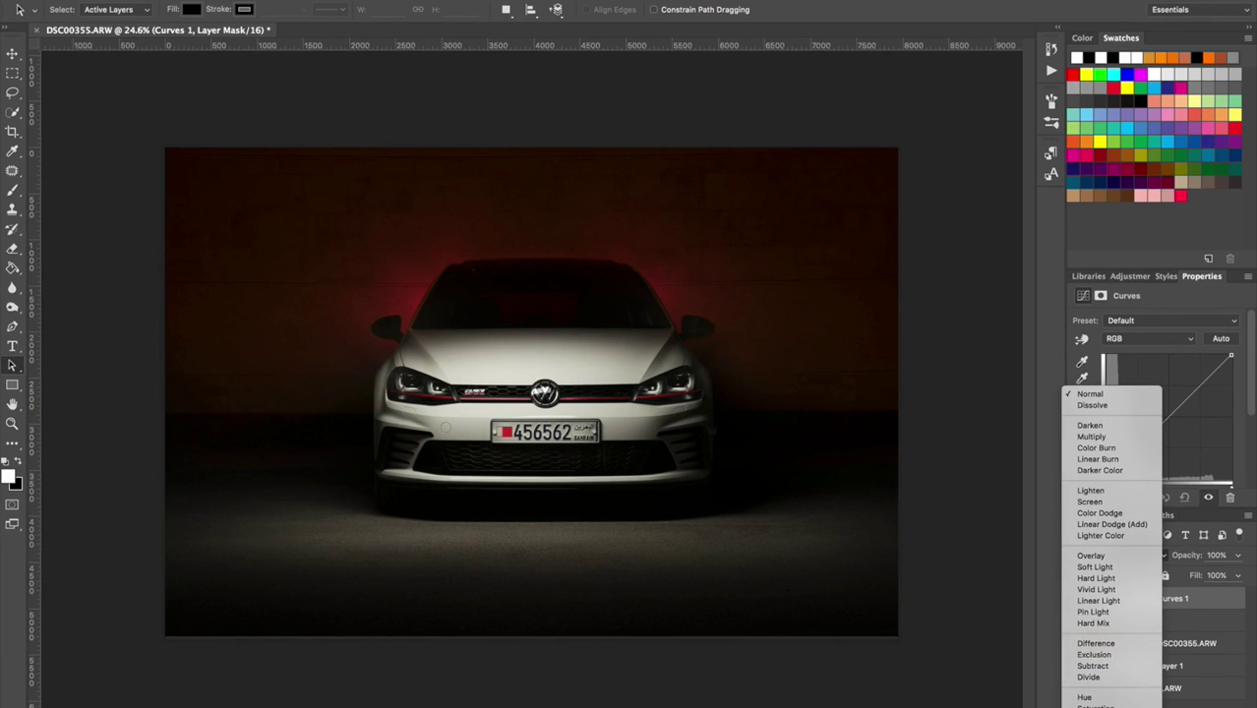
{"action": "scroll", "coordinate": [1092, 679], "scroll_direction": "down", "scroll_amount": 1}
{"action": "left_click", "coordinate": [1092, 688]}
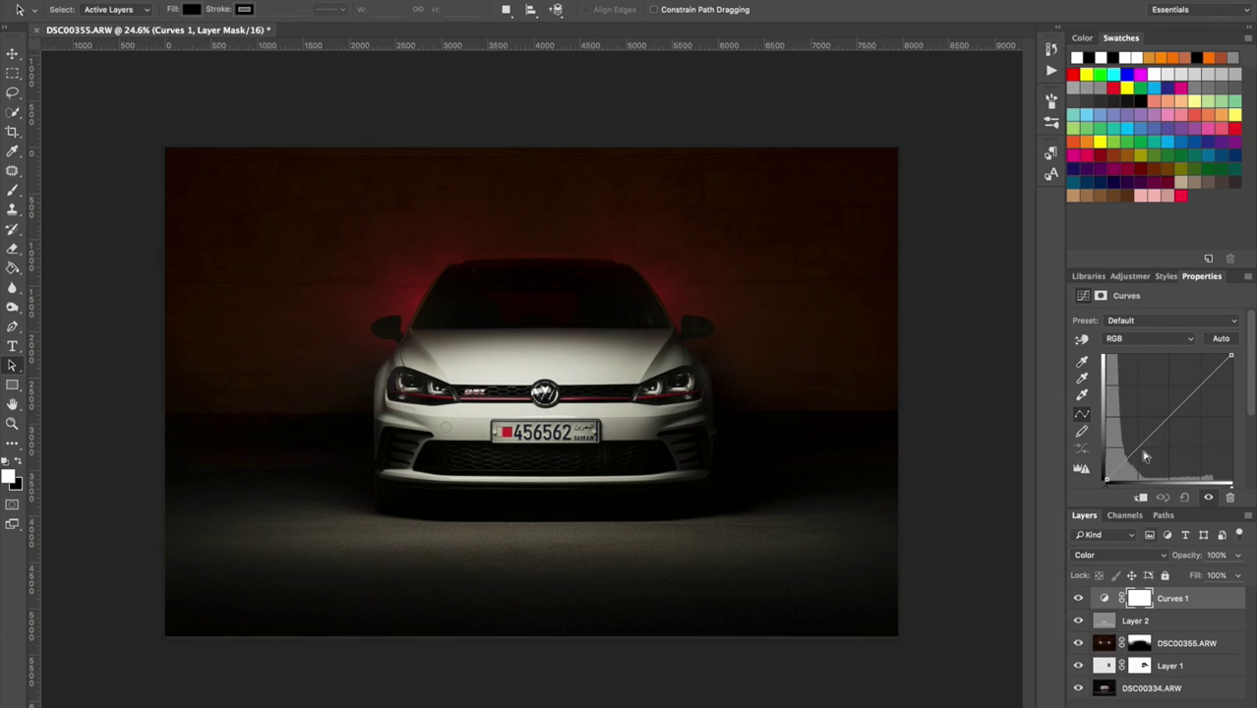
Adjust the Red channel curve to reduce red in the shadows and add slightly more in the highlights
{"action": "left_click", "coordinate": [1149, 336]}
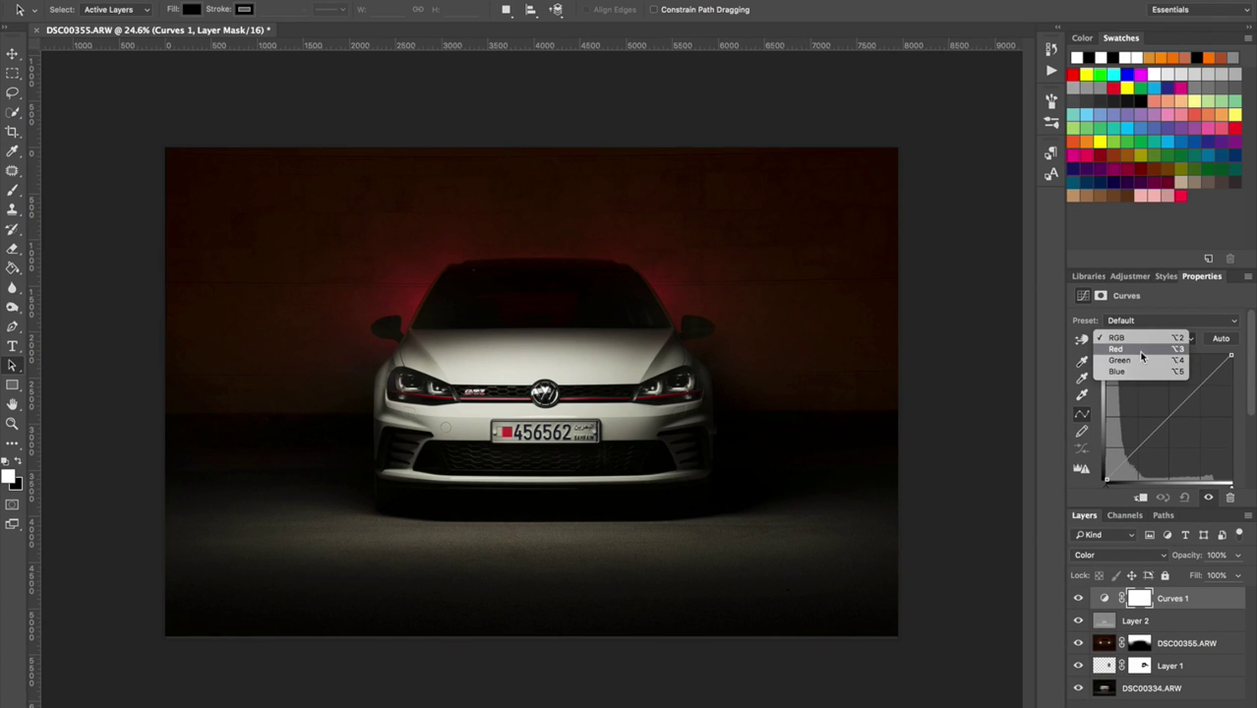
{"action": "left_click", "coordinate": [1141, 352]}
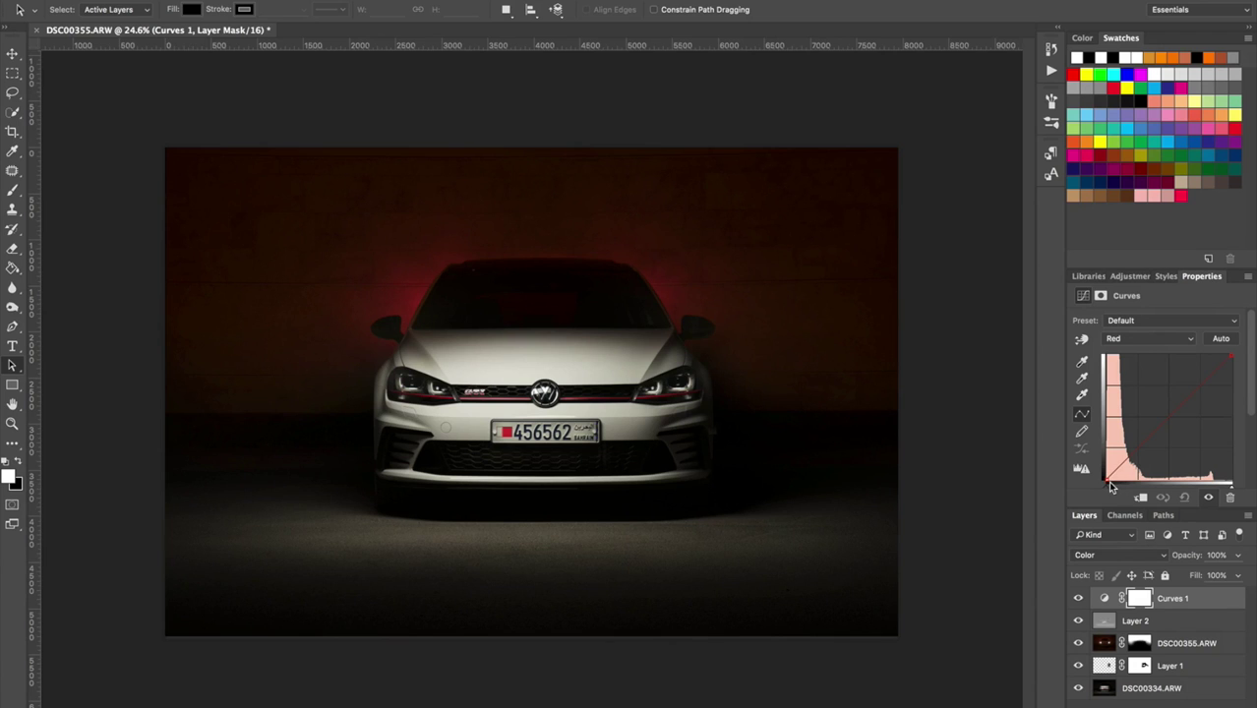
{"action": "mouse_move", "coordinate": [1105, 481]}
{"action": "left_mouse_down"}
{"action": "mouse_move", "coordinate": [1105, 468]}
{"action": "mouse_move", "coordinate": [1110, 488]}
{"action": "left_mouse_up"}
{"action": "left_click_drag", "start_coordinate": [1233, 356], "coordinate": [1229, 355]}
Adjust the Blue channel curve's black and white points to add blue to the shadows and highlights
{"action": "left_click", "coordinate": [1134, 341]}
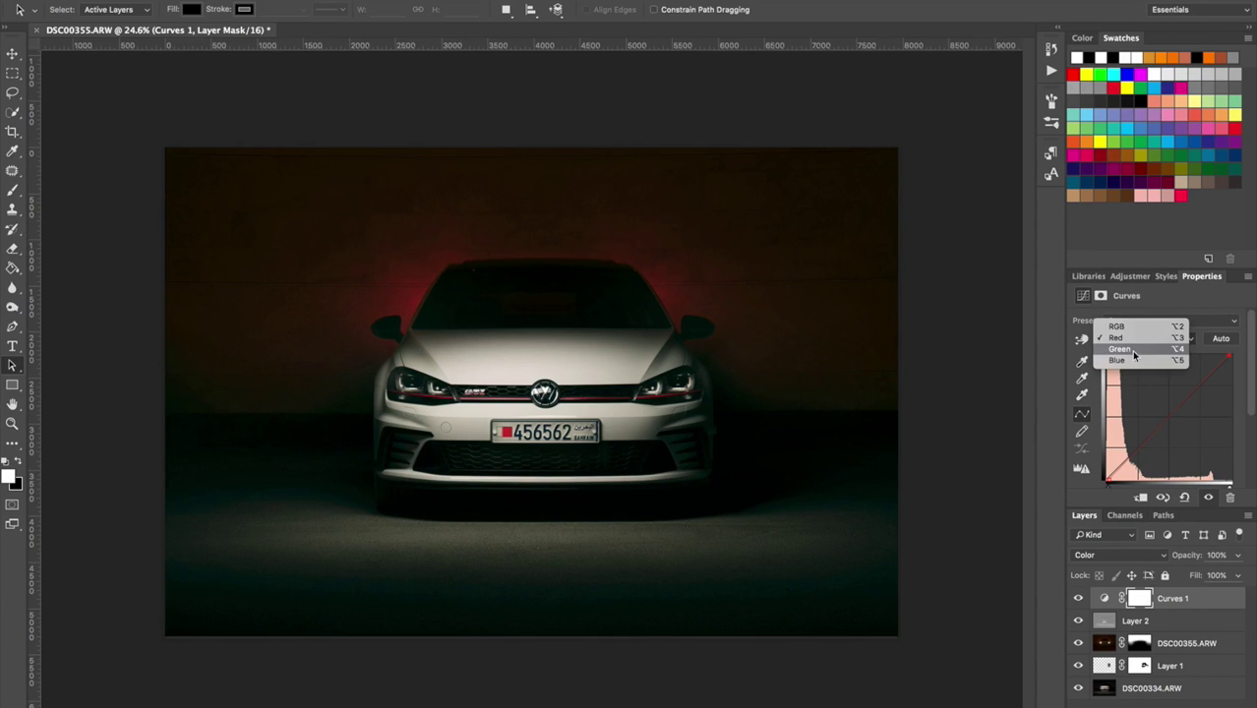
{"action": "left_click", "coordinate": [1134, 362]}
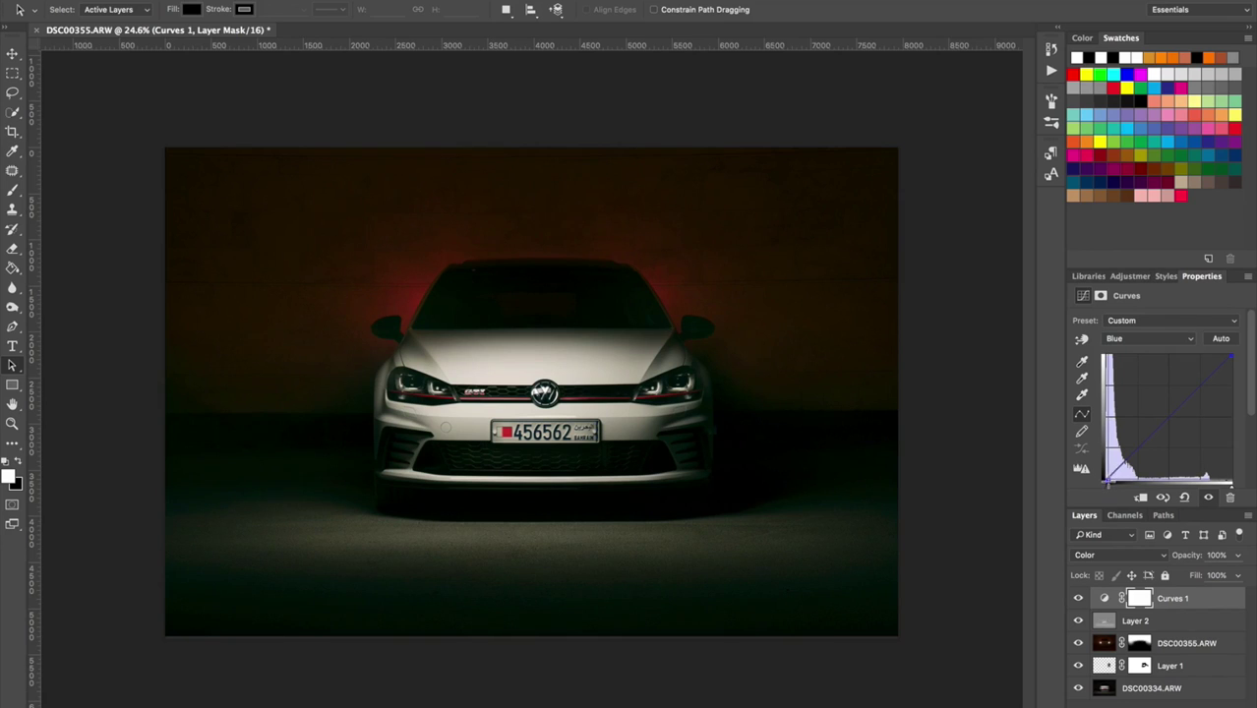
{"action": "left_click_drag", "start_coordinate": [1100, 480], "coordinate": [1099, 478]}
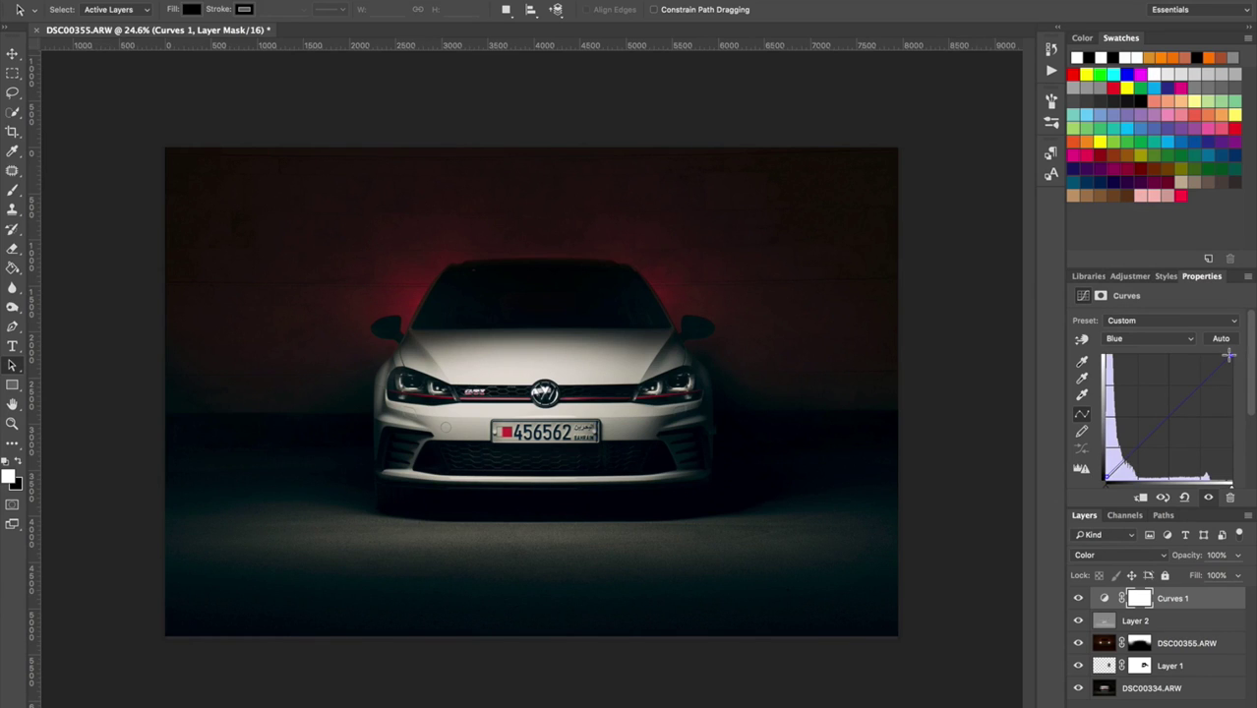
{"action": "left_click_drag", "start_coordinate": [1230, 356], "coordinate": [1227, 353]}
{"action": "mouse_move", "coordinate": [1227, 353]}
{"action": "left_mouse_down"}
{"action": "mouse_move", "coordinate": [1240, 365]}
{"action": "mouse_move", "coordinate": [1228, 350]}
{"action": "left_mouse_up"}
{"action": "left_click_drag", "start_coordinate": [1229, 352], "coordinate": [1228, 354]}
Add a midpoint to the Green channel curve and shift it slightly to fine-tune the tint
{"action": "left_click", "coordinate": [1158, 338]}
{"action": "left_click", "coordinate": [1157, 328]}
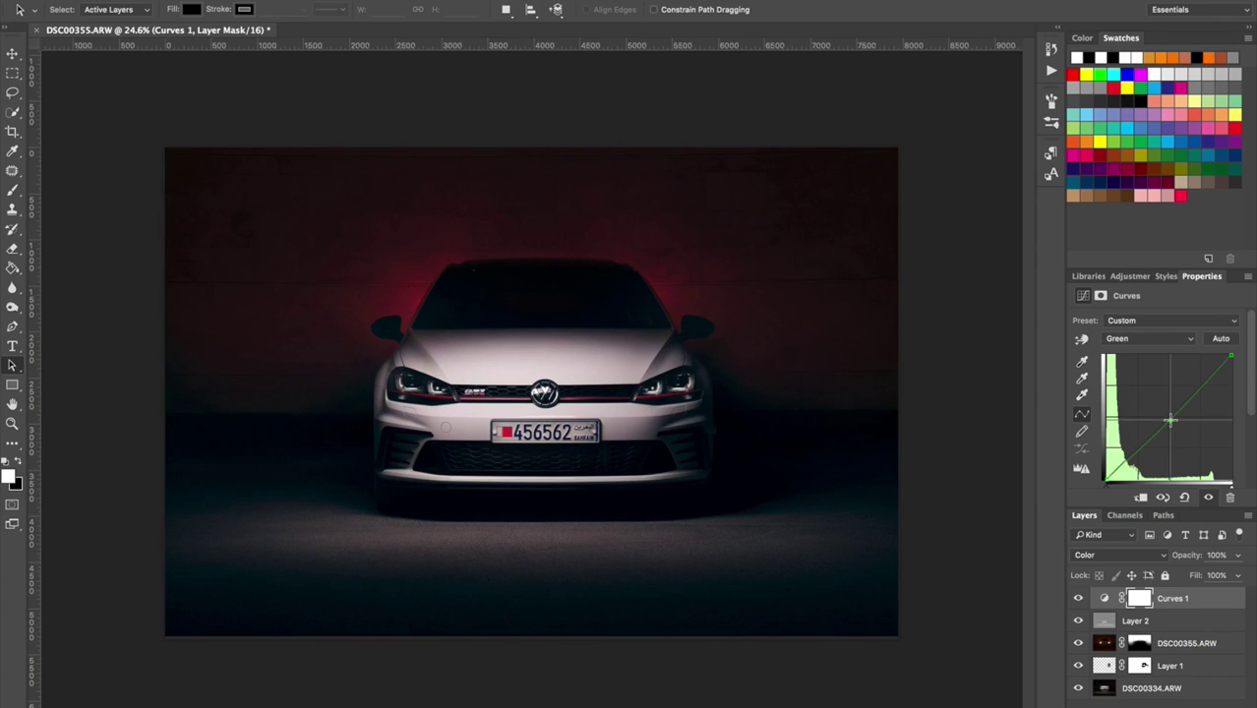
{"action": "left_click_drag", "start_coordinate": [1170, 419], "coordinate": [1169, 417]}
Compare the image with and without the colour grade by toggling the Curves 1 layer's visibility
{"action": "left_click", "coordinate": [1079, 600]}
{"action": "left_click", "coordinate": [1078, 599]}
{"action": "left_click", "coordinate": [1078, 599]}
{"action": "left_click", "coordinate": [1078, 599]}
{"action": "left_click", "coordinate": [1078, 599]}
{"action": "left_click", "coordinate": [1078, 600]}
{"action": "left_click", "coordinate": [1078, 600]}
{"action": "left_click", "coordinate": [1079, 600]}
Hide the Curves 1 adjustment layer and select Layer 2
{"action": "left_click", "coordinate": [1078, 600]}
{"action": "left_click", "coordinate": [1106, 626]}
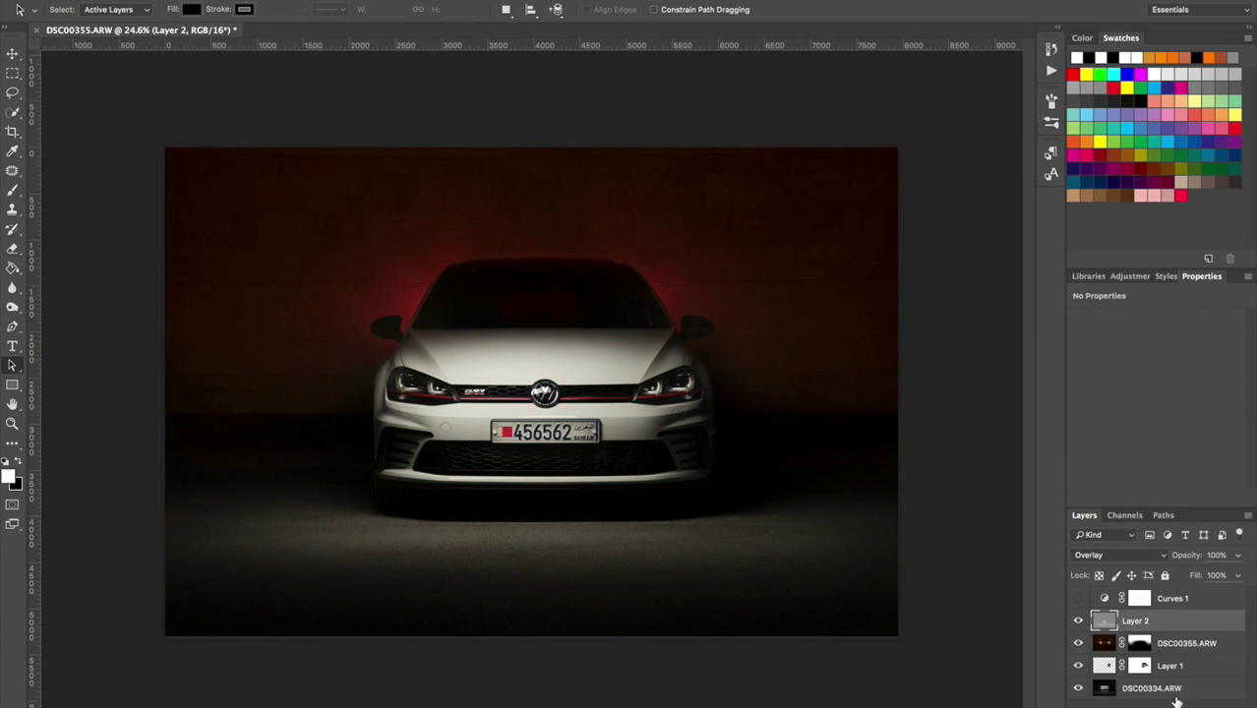
Add a Channel Mixer adjustment above Layer 2 with the Black & White with Blue Filter preset and set its opacity to 29%
{"action": "left_click", "coordinate": [1164, 705]}
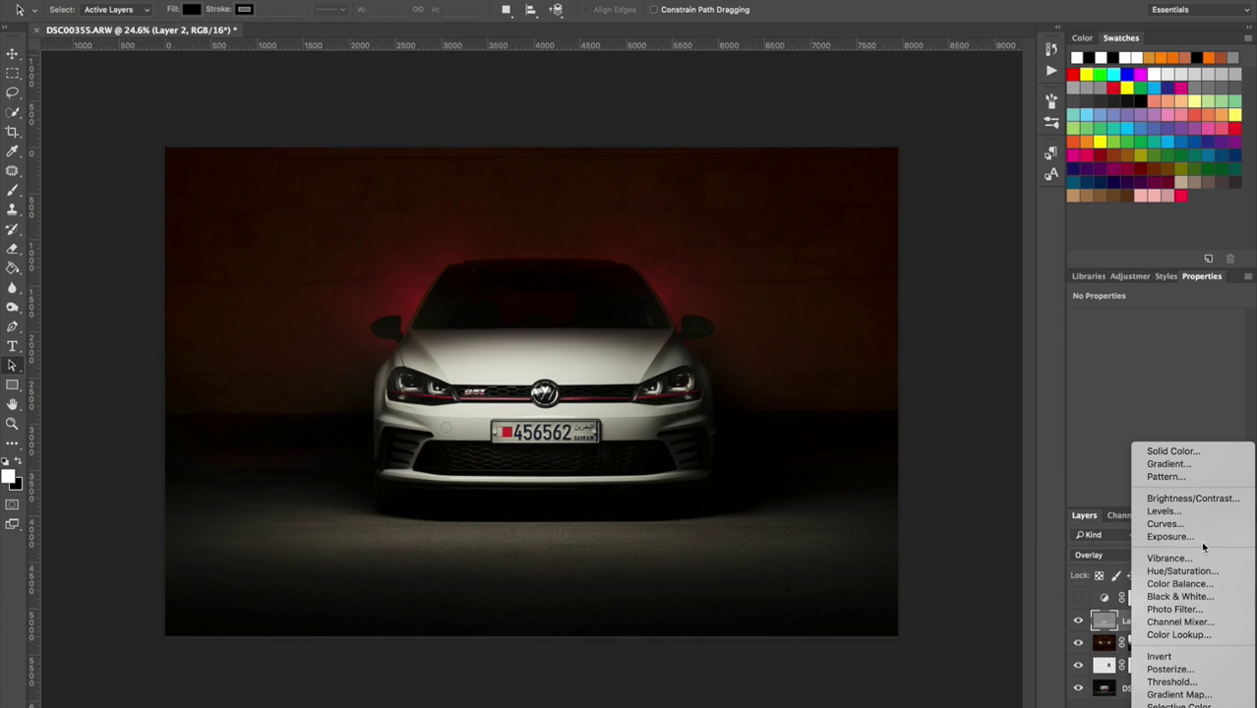
{"action": "left_click", "coordinate": [1181, 621]}
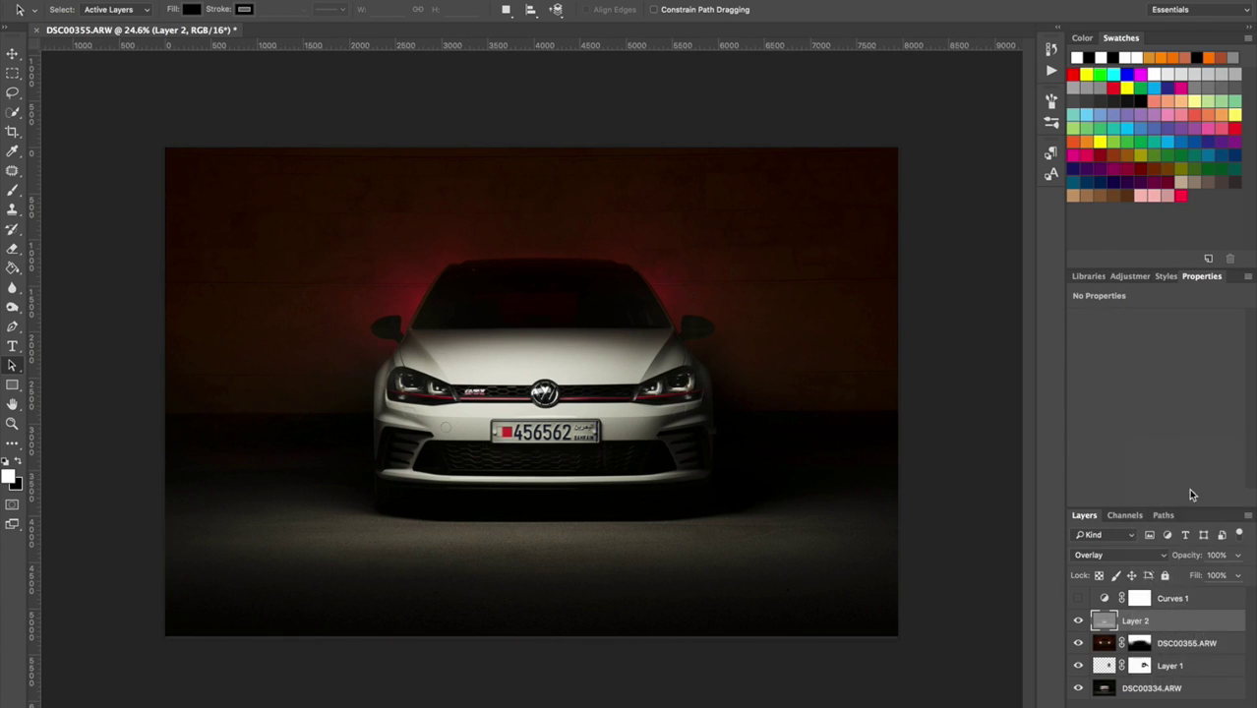
{"action": "left_click", "coordinate": [1161, 322]}
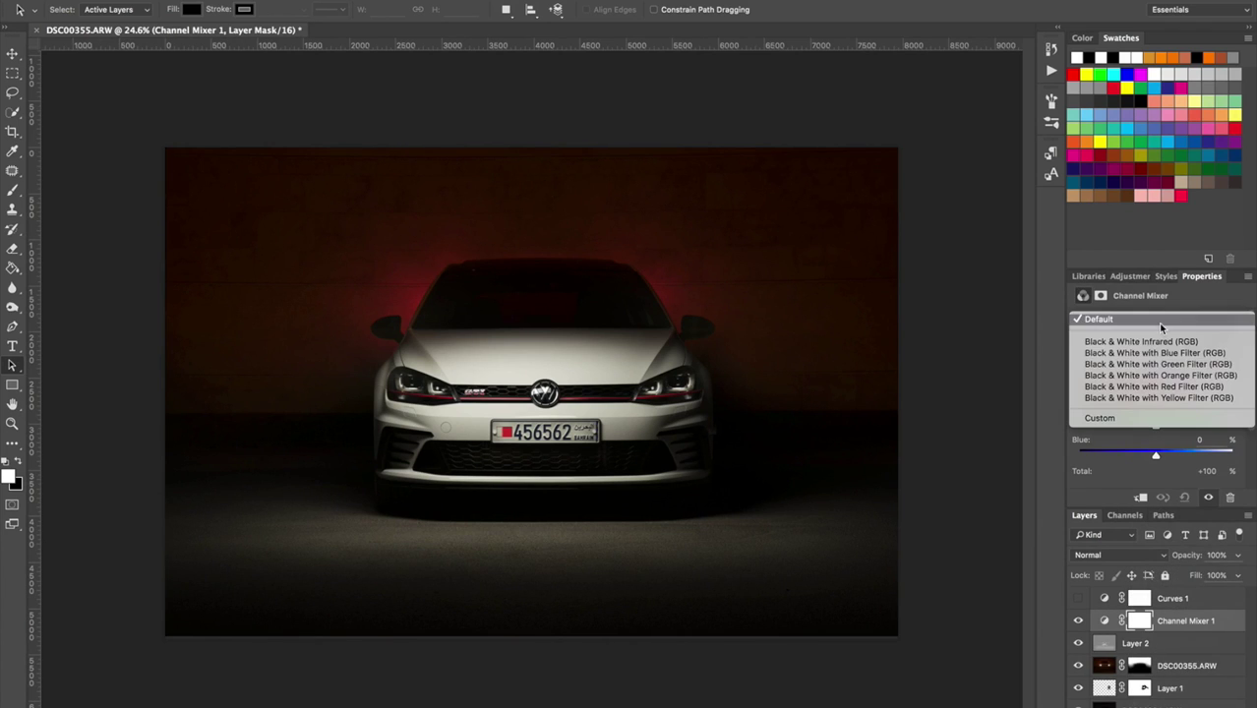
{"action": "left_click", "coordinate": [1157, 353]}
{"action": "left_click", "coordinate": [1238, 576]}
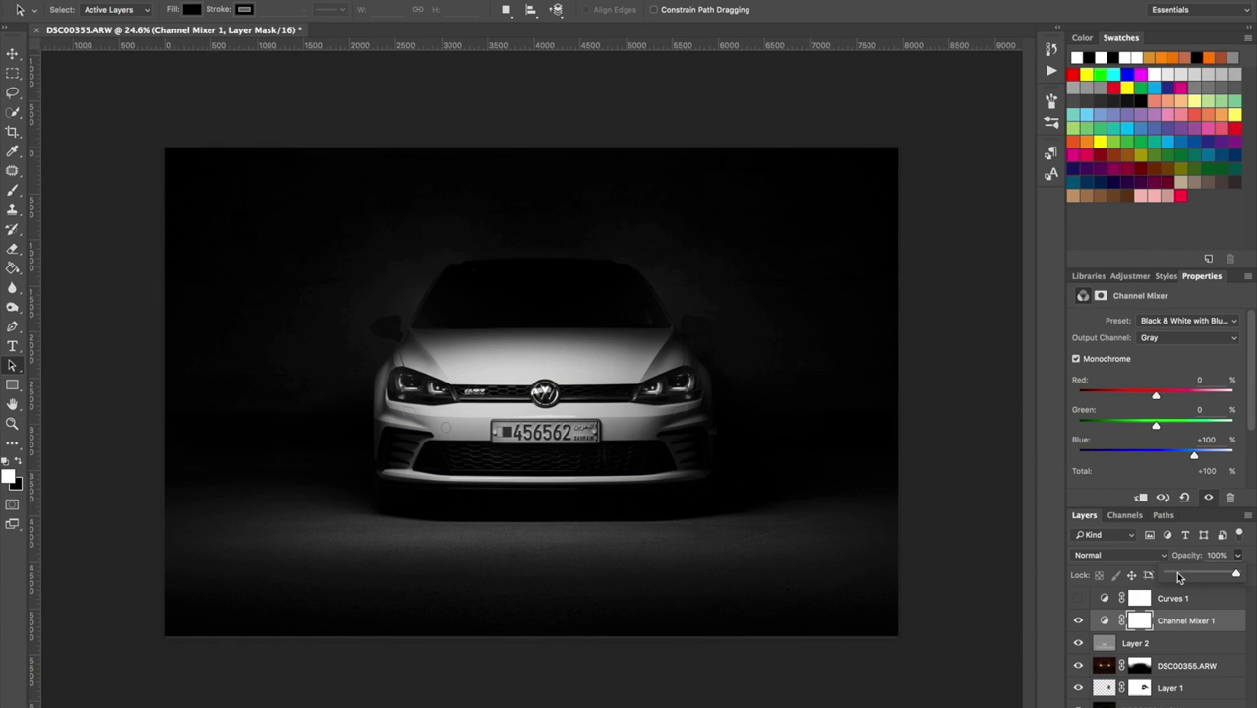
{"action": "left_click_drag", "start_coordinate": [1178, 575], "coordinate": [1187, 575]}
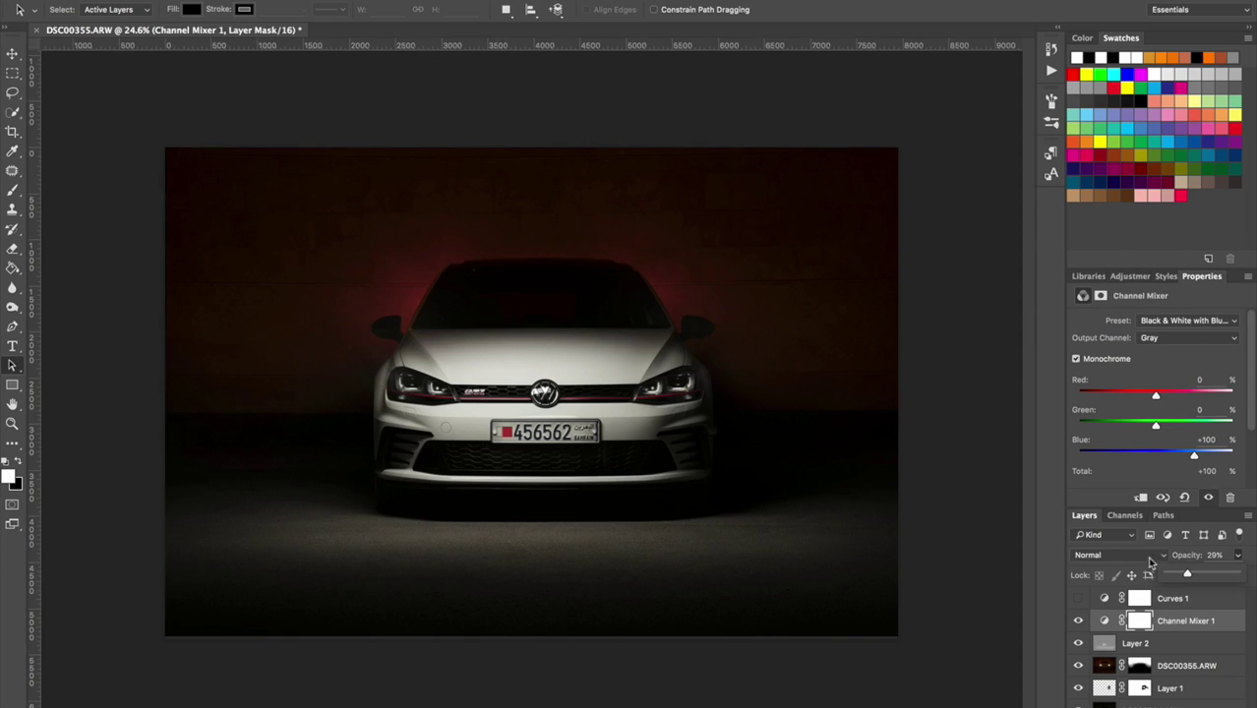
Try the Channel Mixer's red and orange filter presets and return to Black & White with Blue Filter
{"action": "left_click", "coordinate": [1174, 323]}
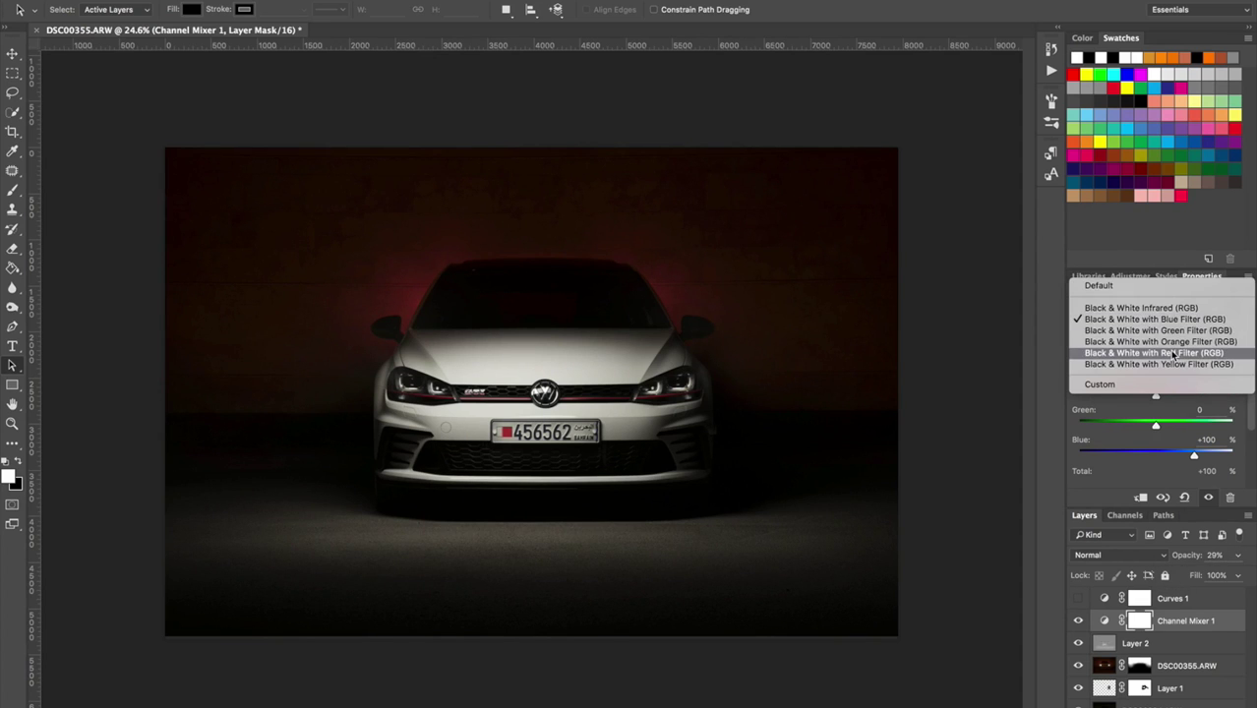
{"action": "left_click", "coordinate": [1173, 352]}
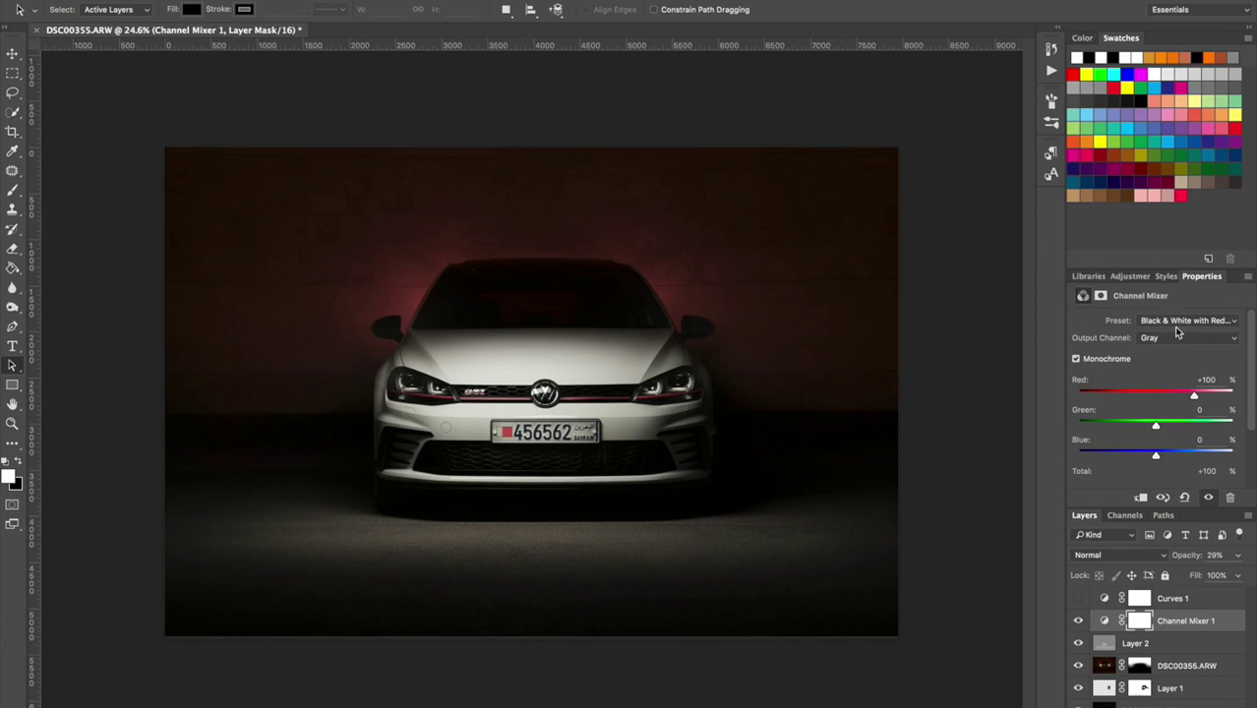
{"action": "left_click", "coordinate": [1175, 321]}
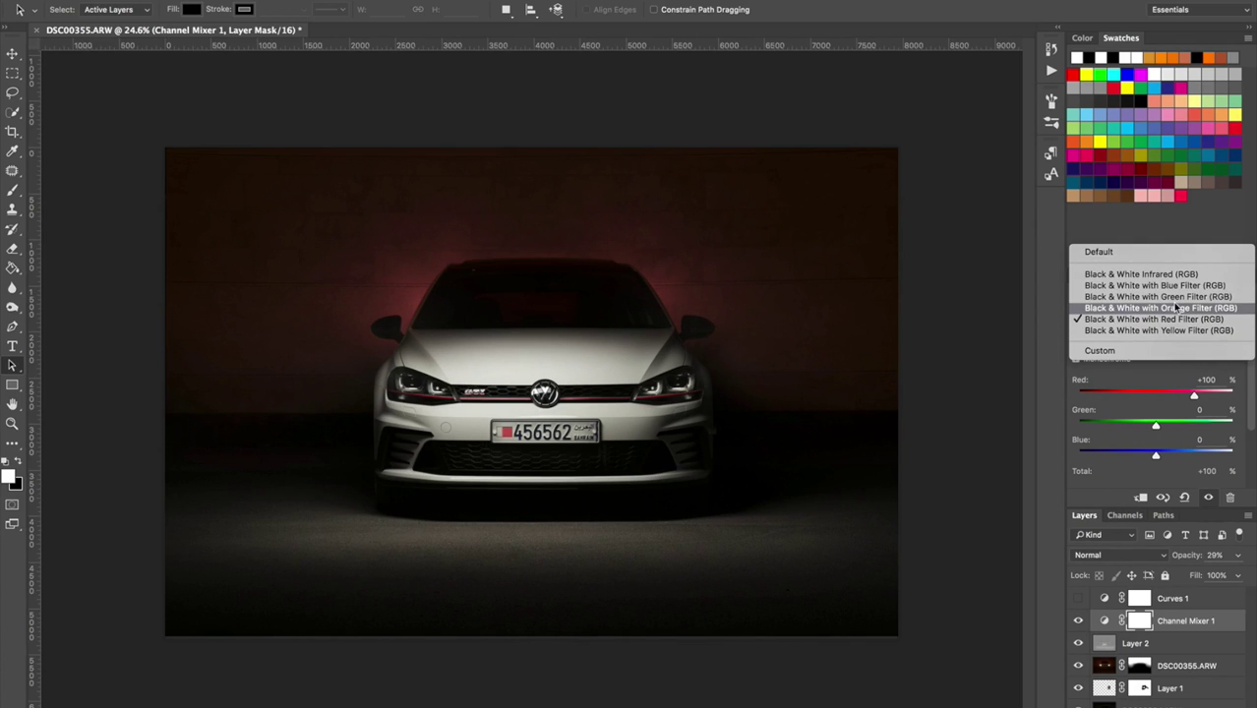
{"action": "left_click", "coordinate": [1176, 308]}
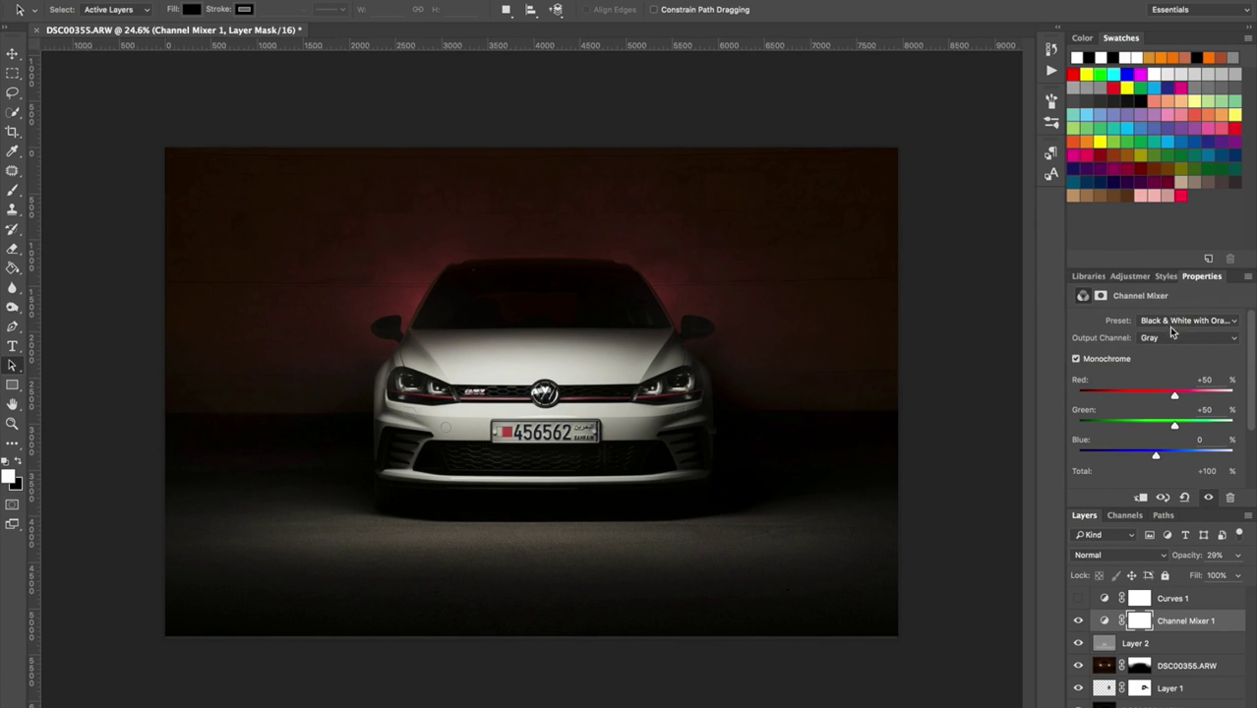
{"action": "left_click", "coordinate": [1172, 332]}
{"action": "left_click", "coordinate": [1172, 314]}
{"action": "left_click", "coordinate": [1172, 320]}
{"action": "left_click", "coordinate": [1176, 306]}
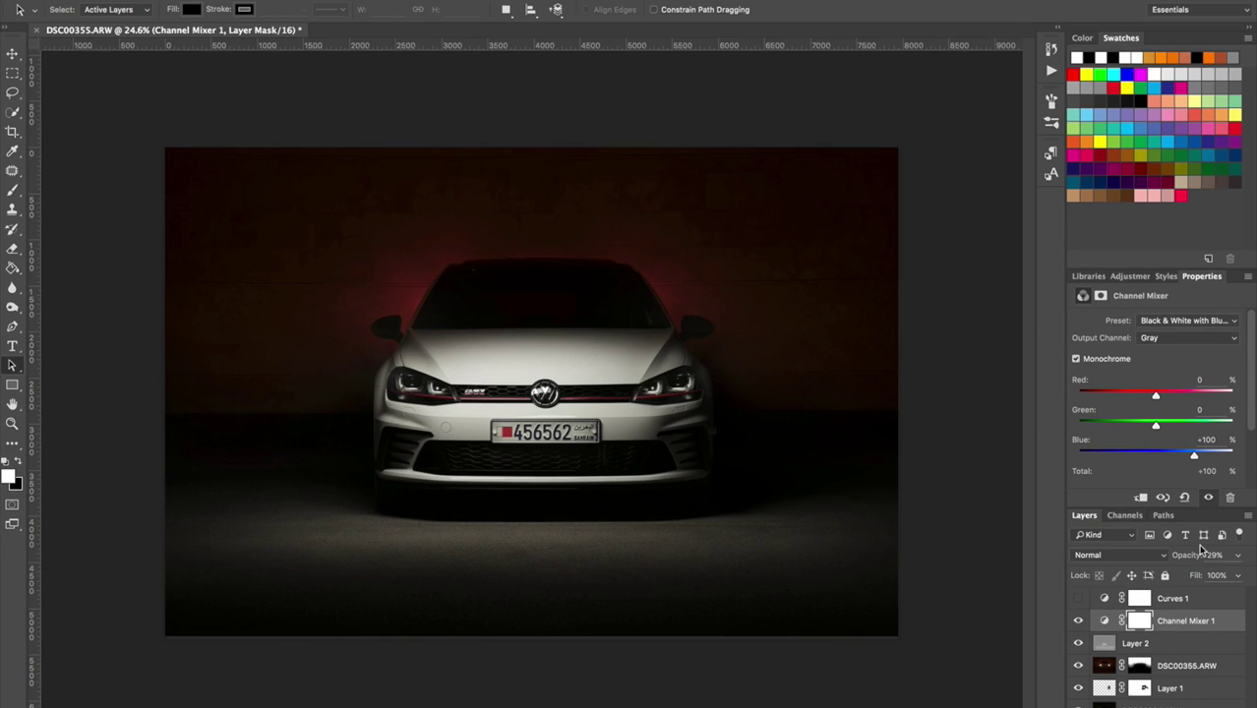
Set the Channel Mixer 1 layer's opacity to 33%
{"action": "left_click", "coordinate": [1239, 555]}
{"action": "left_click_drag", "start_coordinate": [1203, 578], "coordinate": [1201, 579]}
{"action": "left_click", "coordinate": [1112, 494]}
Examine the desaturated look of the car and background both close up and as a whole image
{"action": "scroll", "coordinate": [748, 548], "scroll_direction": "up", "scroll_amount": 3}
{"action": "scroll", "coordinate": [747, 554], "scroll_direction": "down", "scroll_amount": 5}
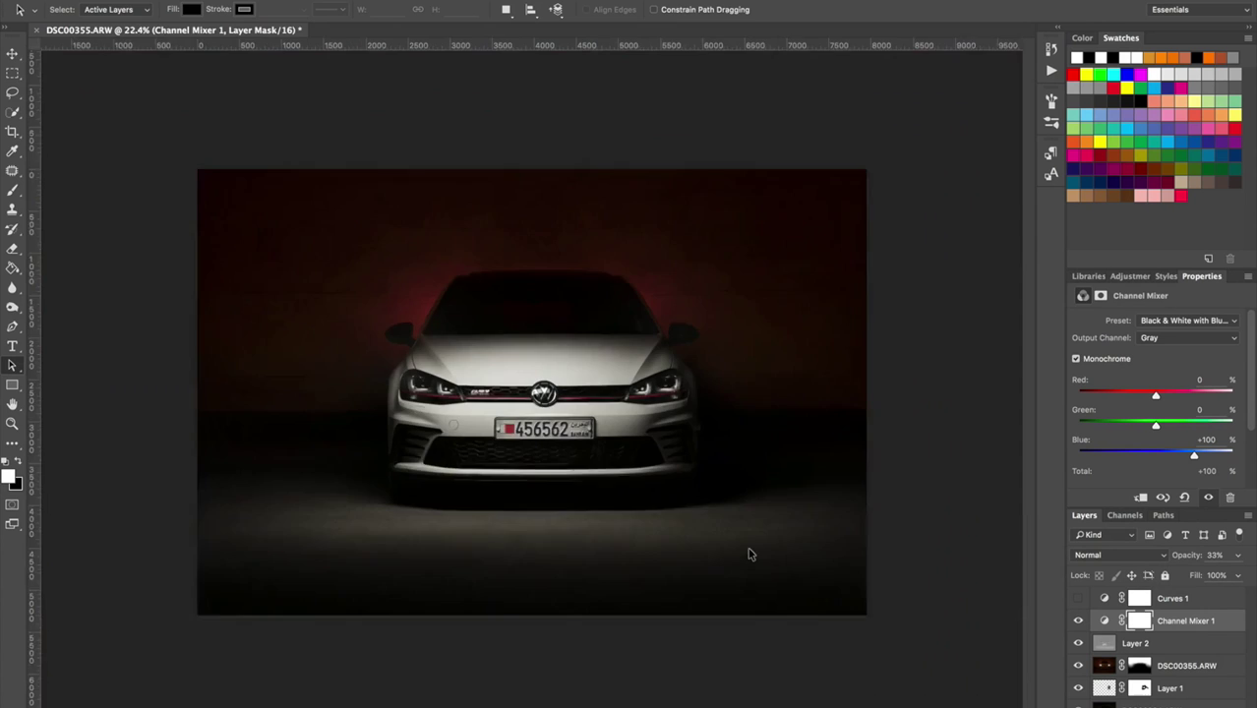
{"action": "scroll", "coordinate": [748, 554], "scroll_direction": "up", "scroll_amount": 2}
{"action": "scroll", "coordinate": [747, 554], "scroll_direction": "down", "scroll_amount": 2}
{"action": "scroll", "coordinate": [748, 554], "scroll_direction": "up", "scroll_amount": 3}
{"action": "scroll", "coordinate": [747, 554], "scroll_direction": "up", "scroll_amount": 2}
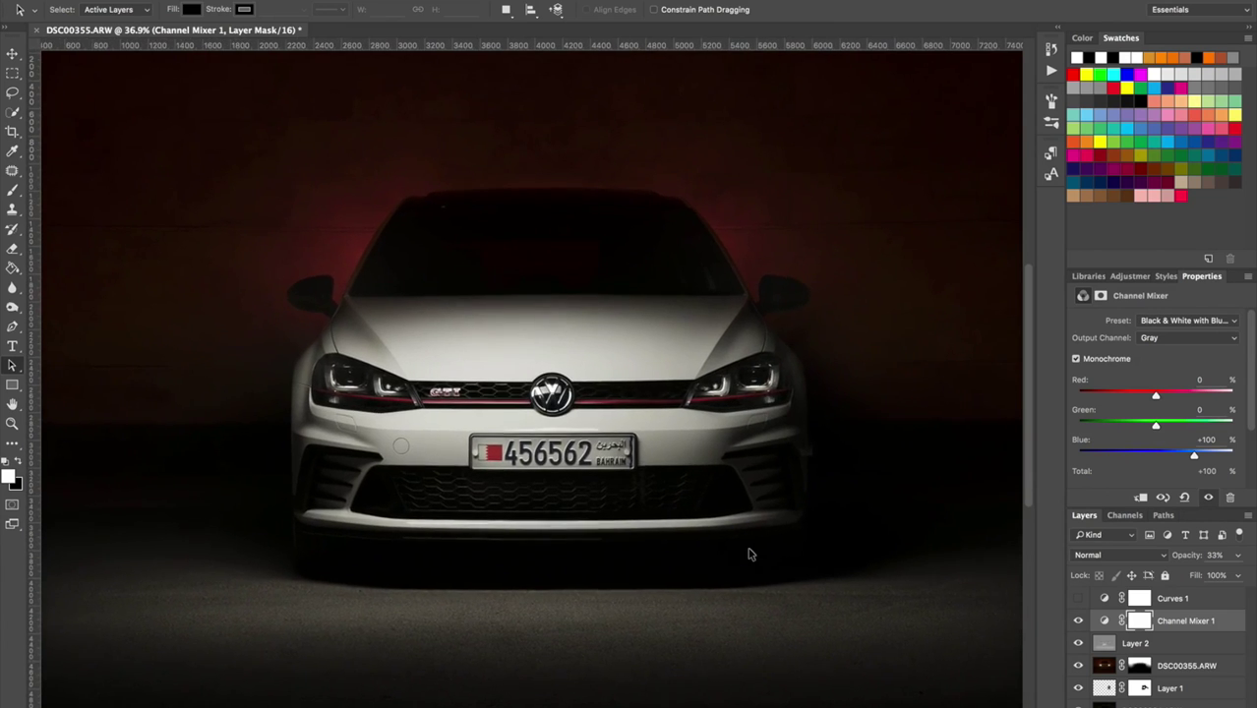
{"action": "scroll", "coordinate": [748, 554], "scroll_direction": "down", "scroll_amount": 1}
{"action": "scroll", "coordinate": [748, 554], "scroll_direction": "down", "scroll_amount": 3}
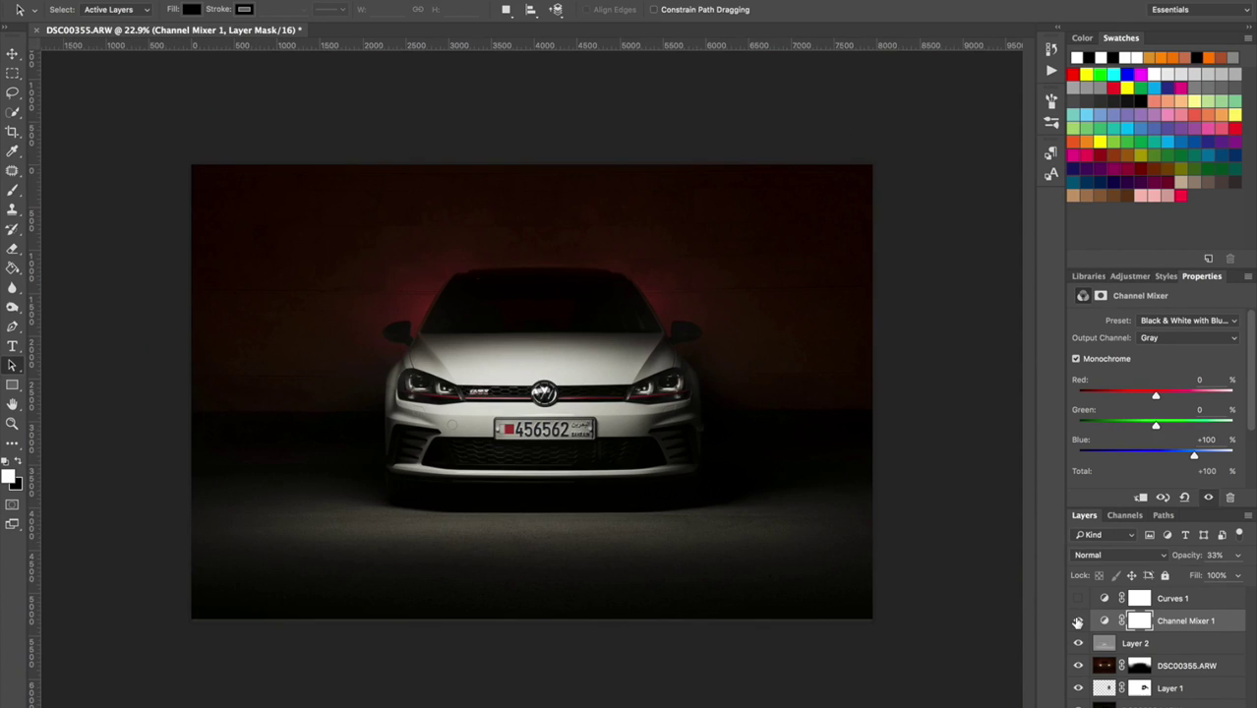
Hide the Channel Mixer 1 layer and stamp all visible layers into a new layer above Layer 2
{"action": "left_click", "coordinate": [1078, 622]}
{"action": "left_click", "coordinate": [1154, 644]}
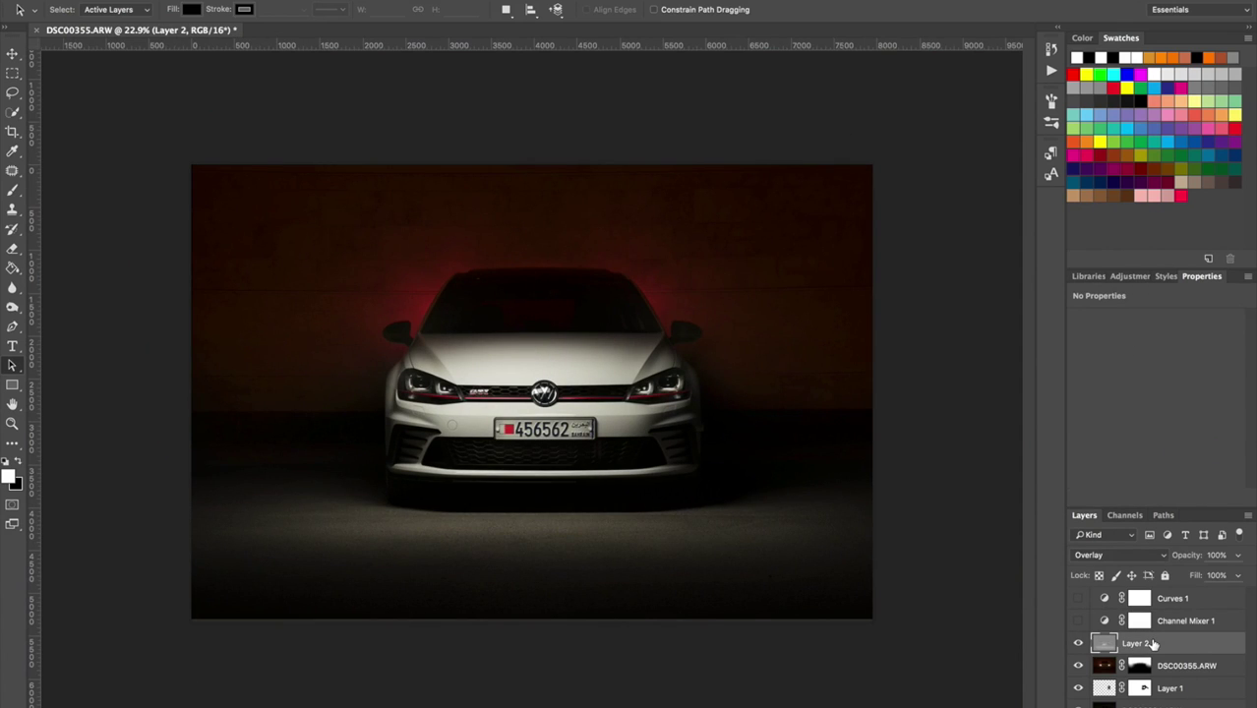
{"action": "key", "text": "ctrl+shift+alt+n"}
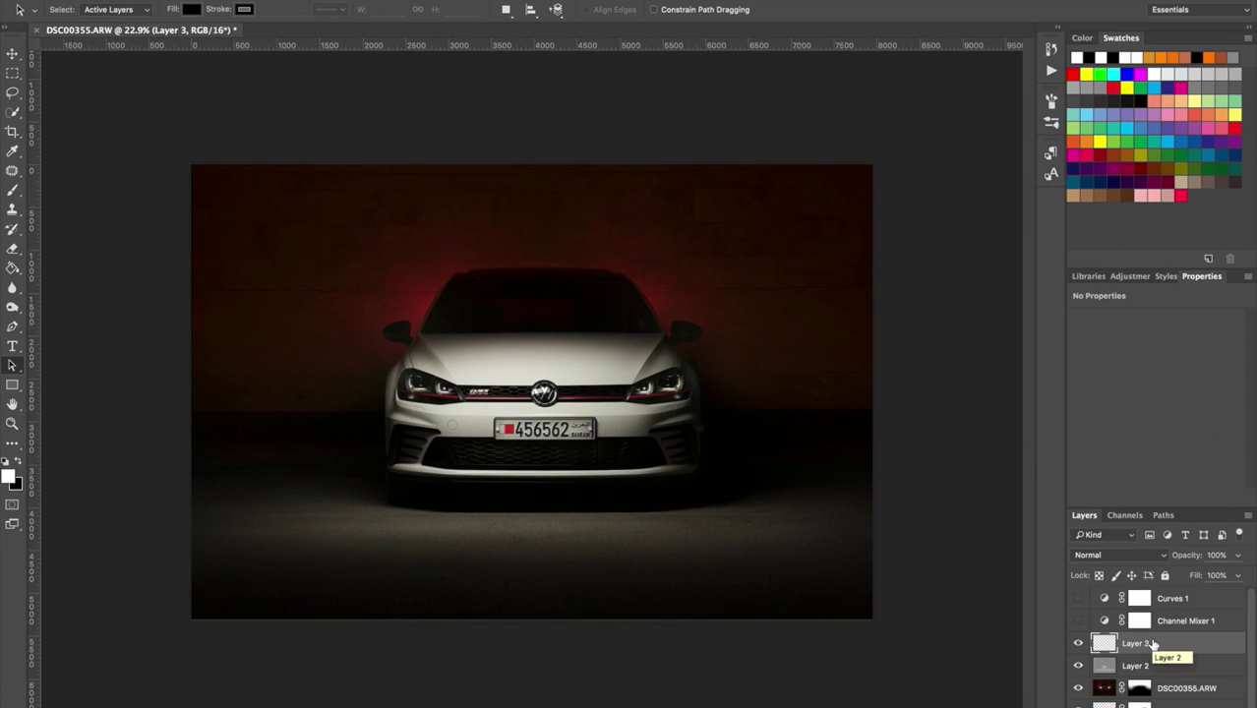
{"action": "key", "text": "ctrl+shift+alt+e"}
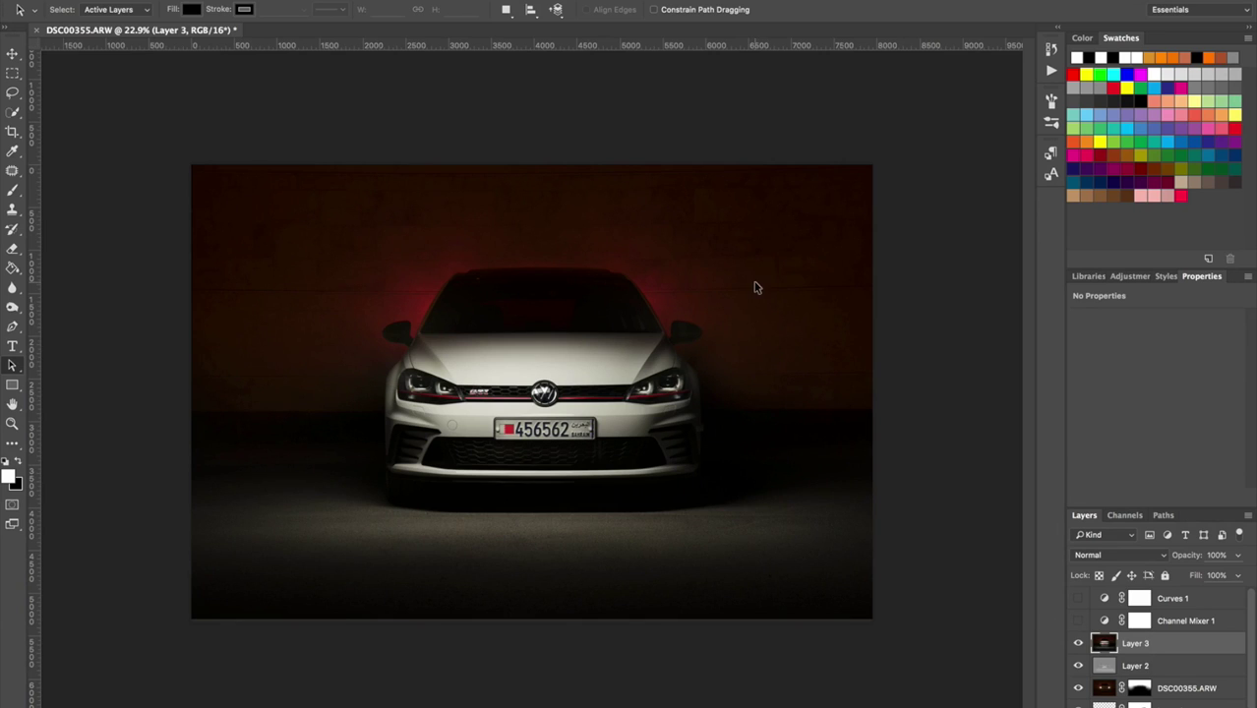
Open the stamped Layer 3 in the Color Efex Pro 4 filter and compare the image with and without Pro Contrast
{"action": "left_click", "coordinate": [374, 0]}
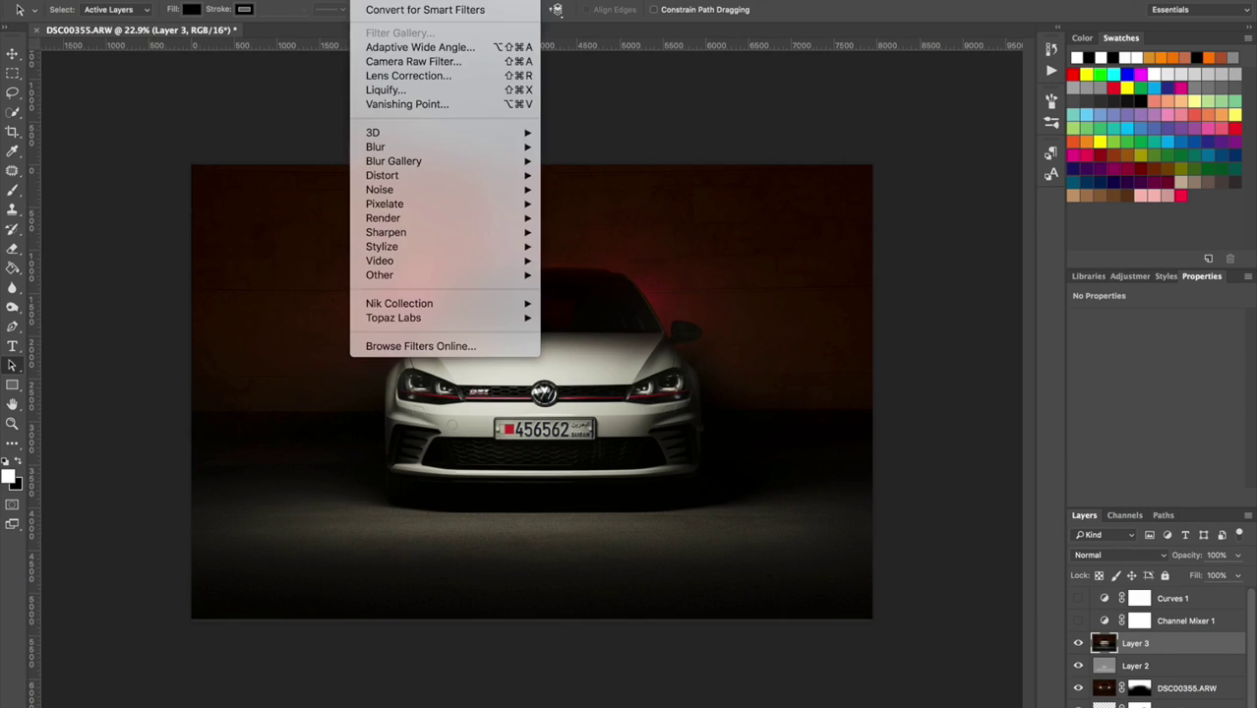
{"action": "mouse_move", "coordinate": [415, 263]}
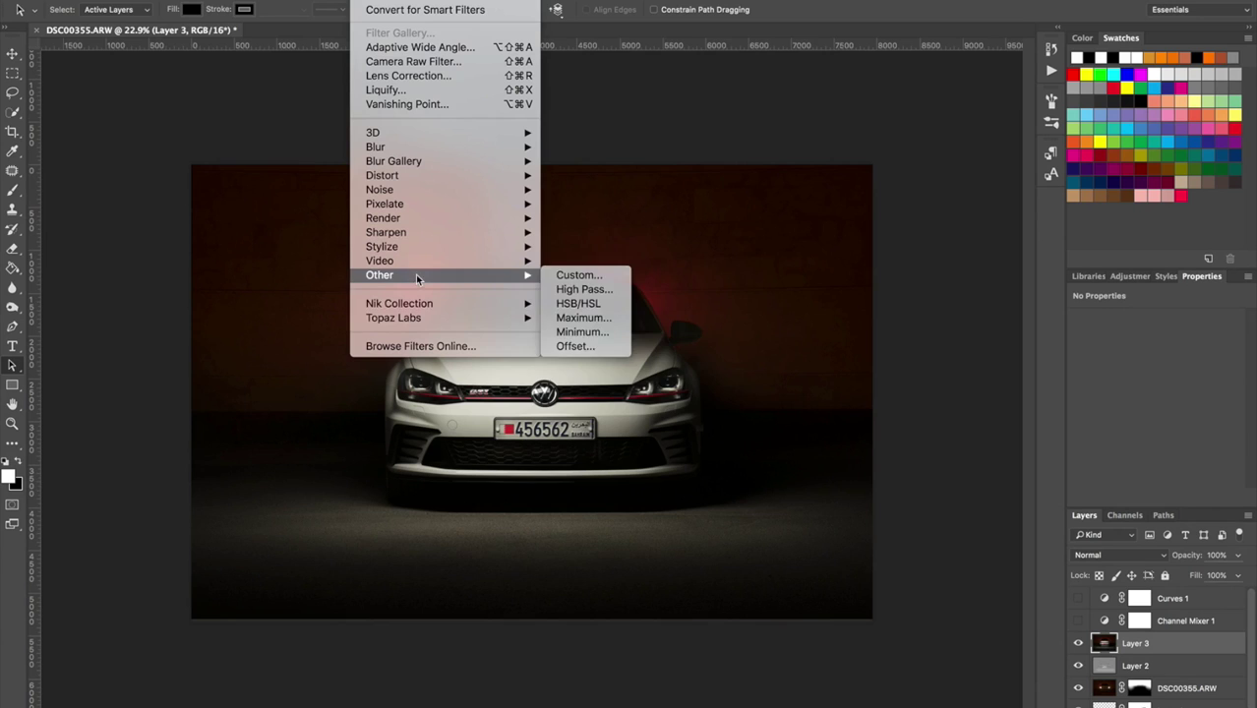
{"action": "mouse_move", "coordinate": [421, 305]}
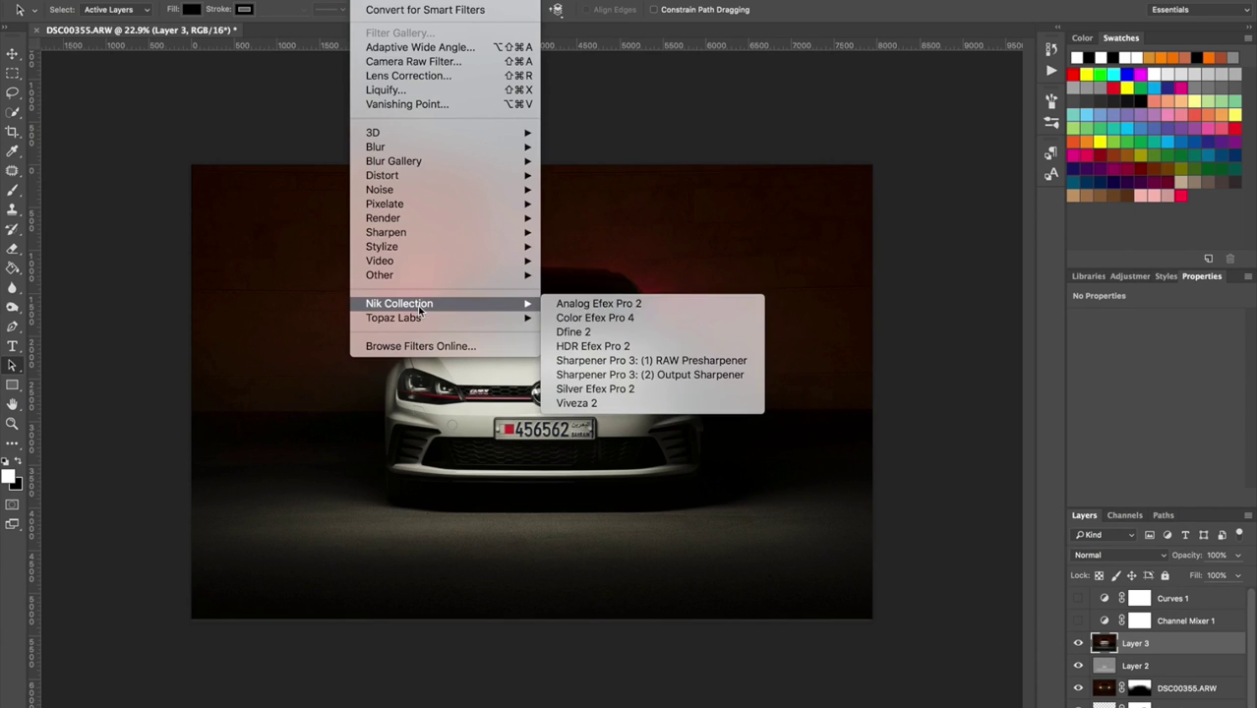
{"action": "left_click", "coordinate": [579, 319]}
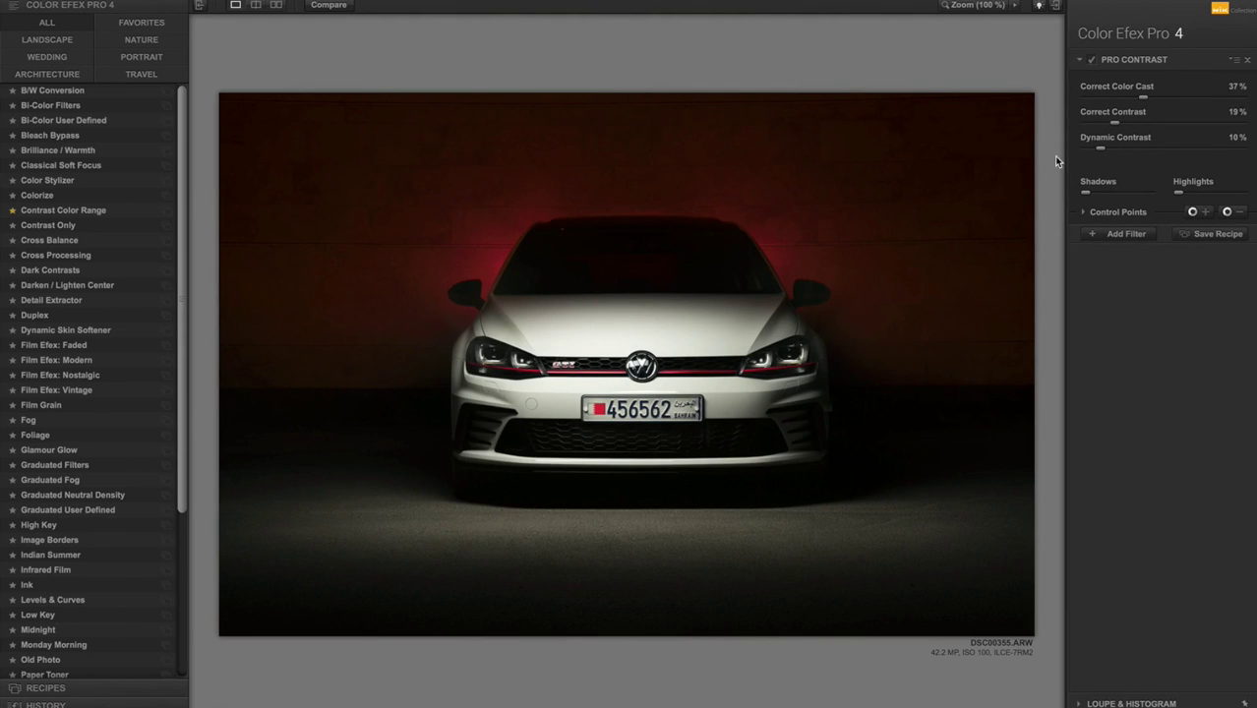
{"action": "left_click", "coordinate": [1091, 62]}
{"action": "left_click", "coordinate": [1091, 62]}
Add a Tonal Contrast filter with Midtones 23%, Shadows 0% and lowered Saturation, and apply the filters to the image
{"action": "left_click", "coordinate": [1121, 235]}
{"action": "scroll", "coordinate": [137, 538], "scroll_direction": "down", "scroll_amount": 5}
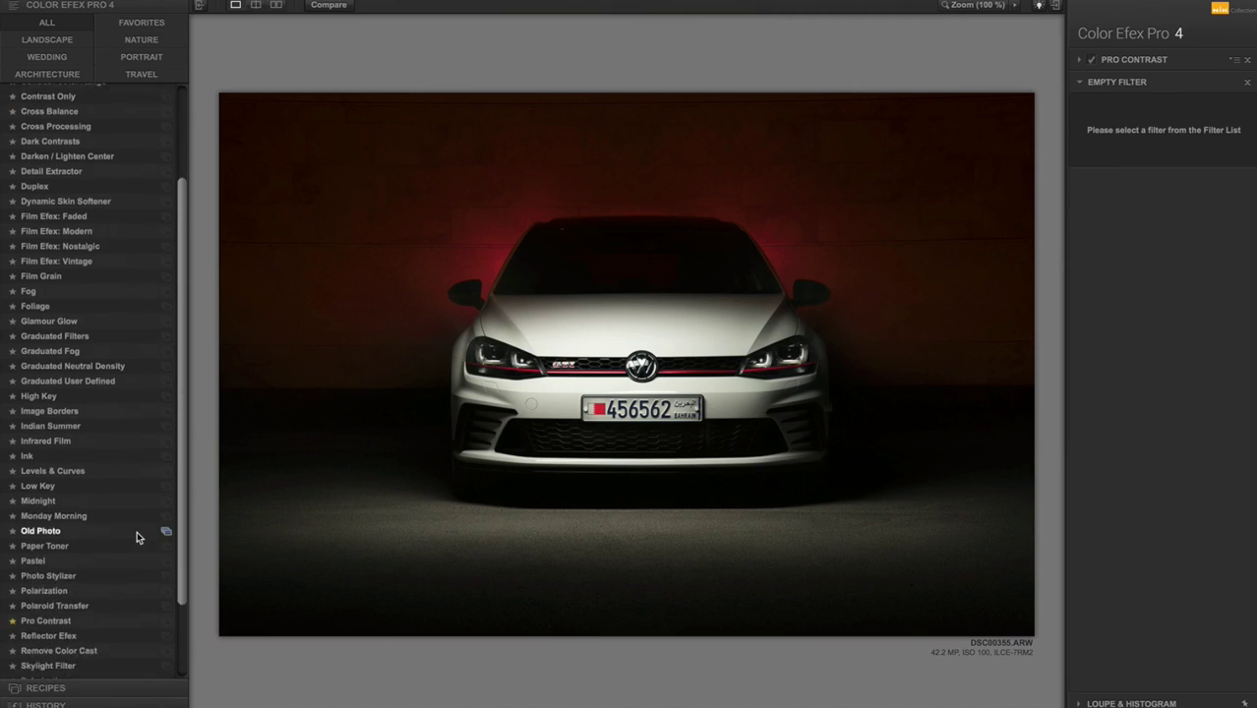
{"action": "left_click", "coordinate": [84, 615]}
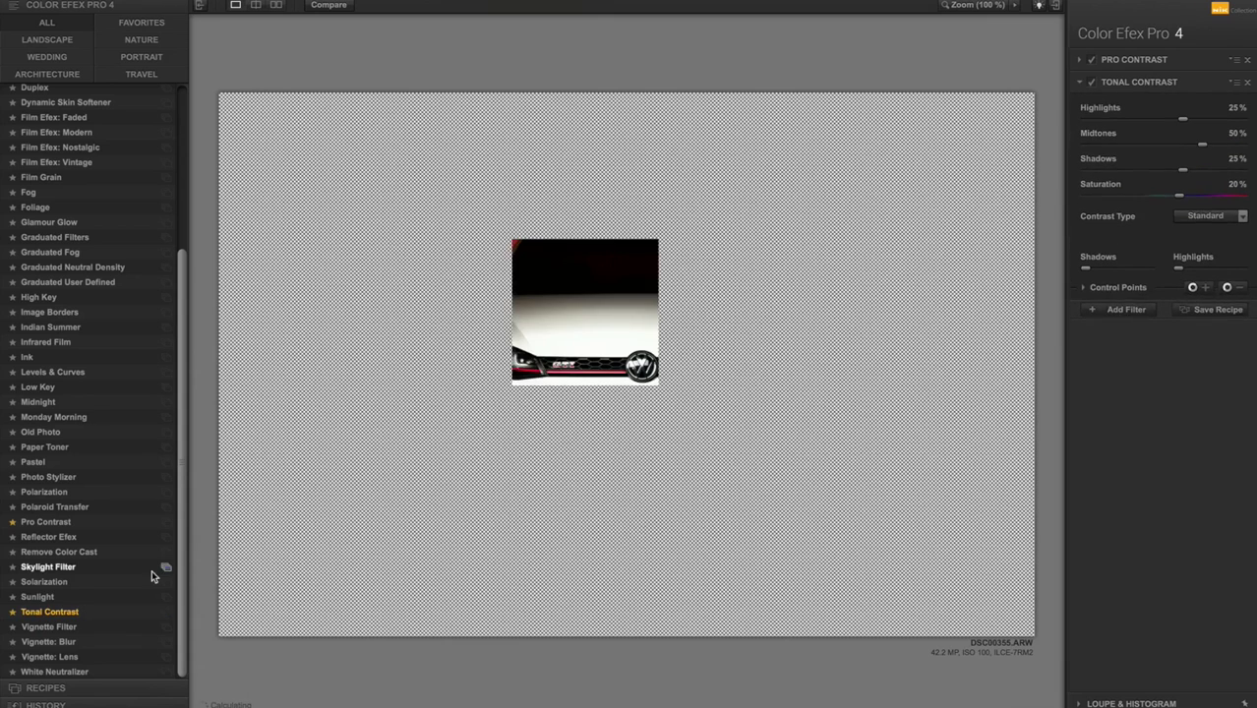
{"action": "left_click", "coordinate": [1181, 146]}
{"action": "left_click", "coordinate": [1164, 170]}
{"action": "left_click", "coordinate": [1171, 196]}
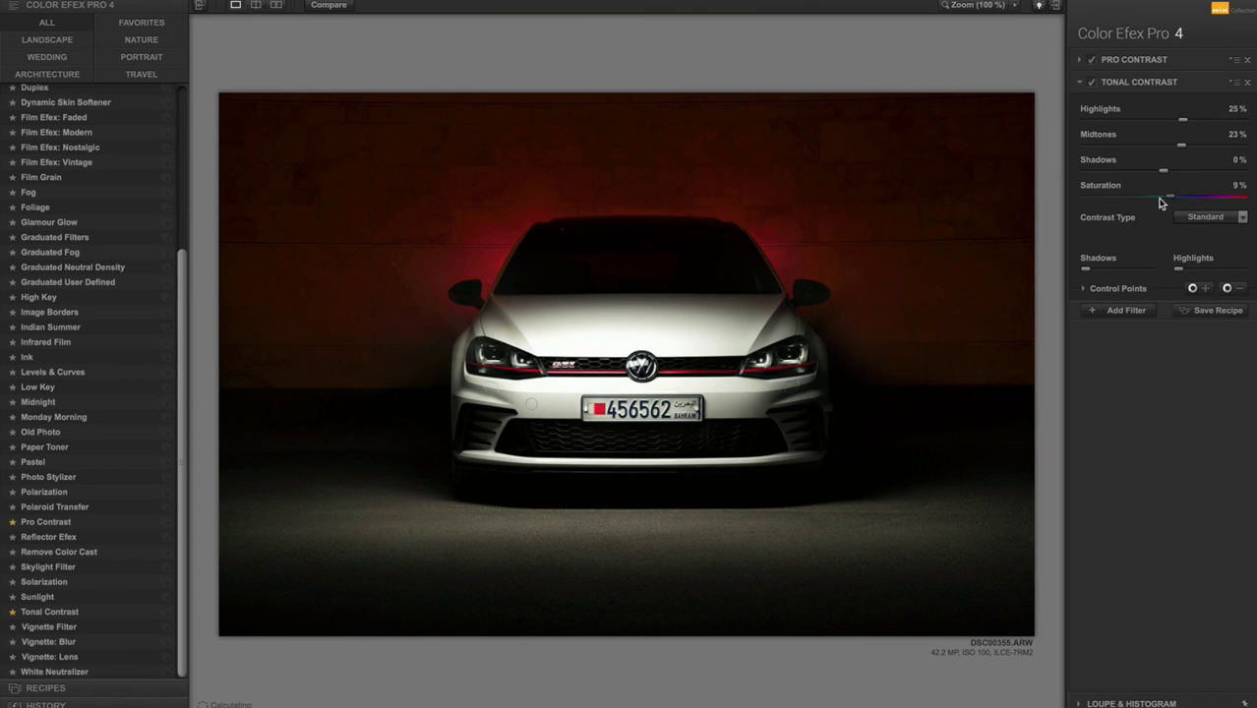
{"action": "left_click", "coordinate": [1158, 196]}
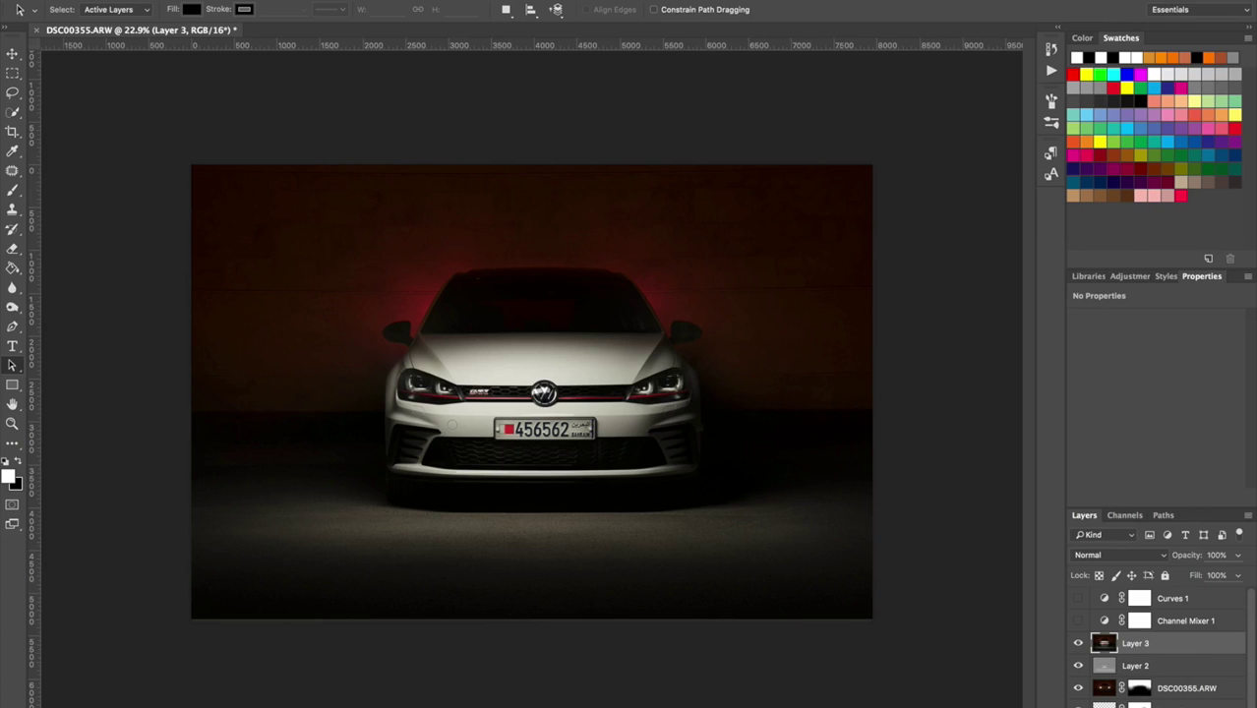
{"action": "key", "text": "ctrl+f"}
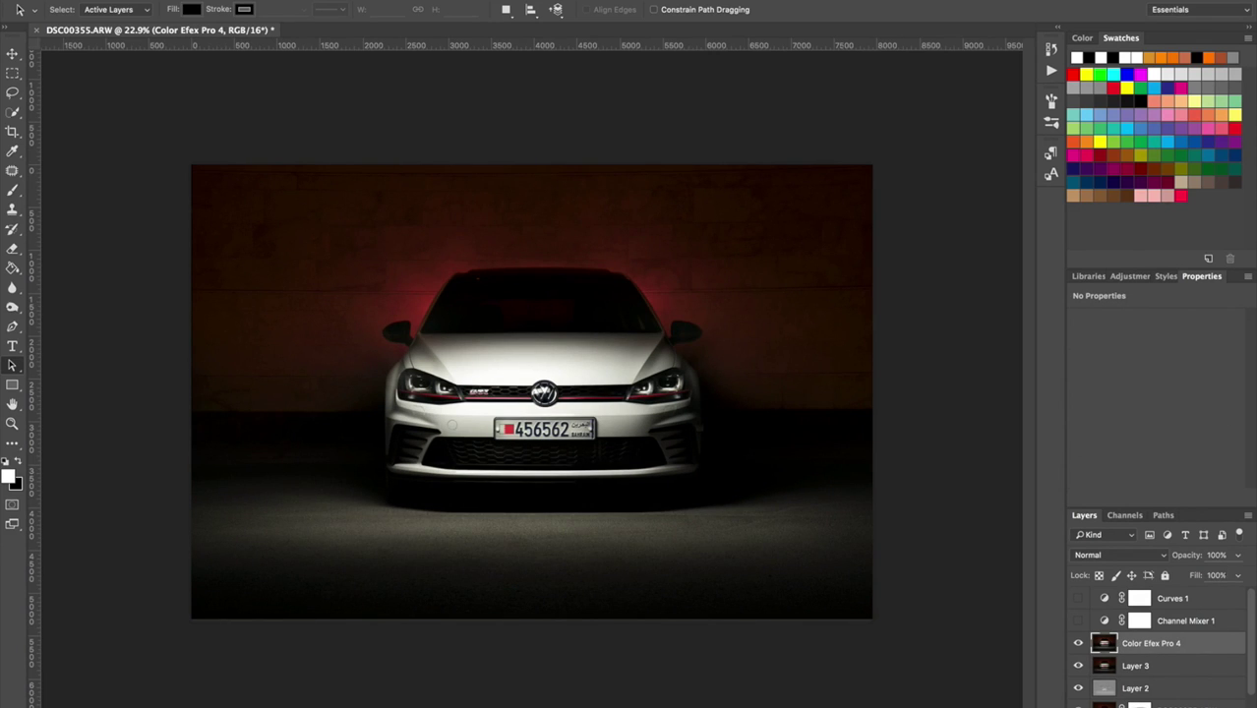
Lower the Color Efex Pro 4 layer's opacity to 61% and stamp the visible layers into a new layer above it
{"action": "left_click", "coordinate": [1237, 556]}
{"action": "left_click", "coordinate": [1217, 572]}
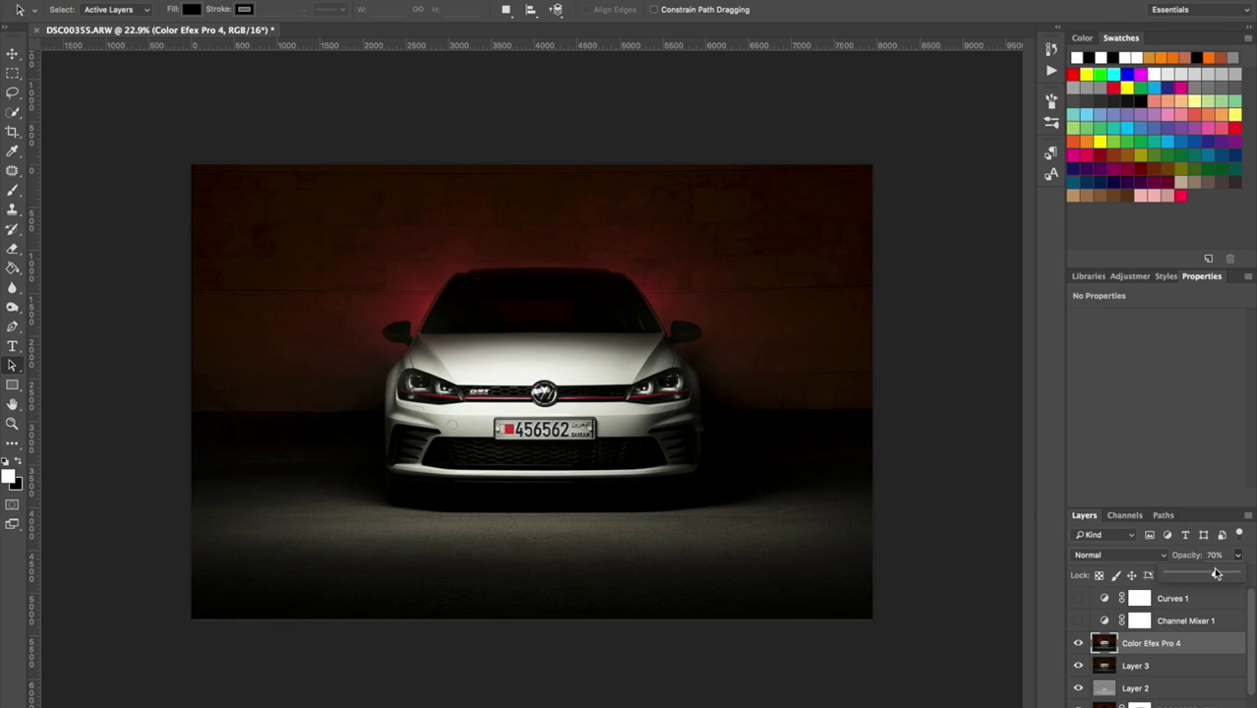
{"action": "left_click_drag", "start_coordinate": [1216, 574], "coordinate": [1201, 579]}
{"action": "left_click", "coordinate": [1145, 623]}
{"action": "left_click", "coordinate": [1143, 625]}
{"action": "left_click", "coordinate": [1134, 650]}
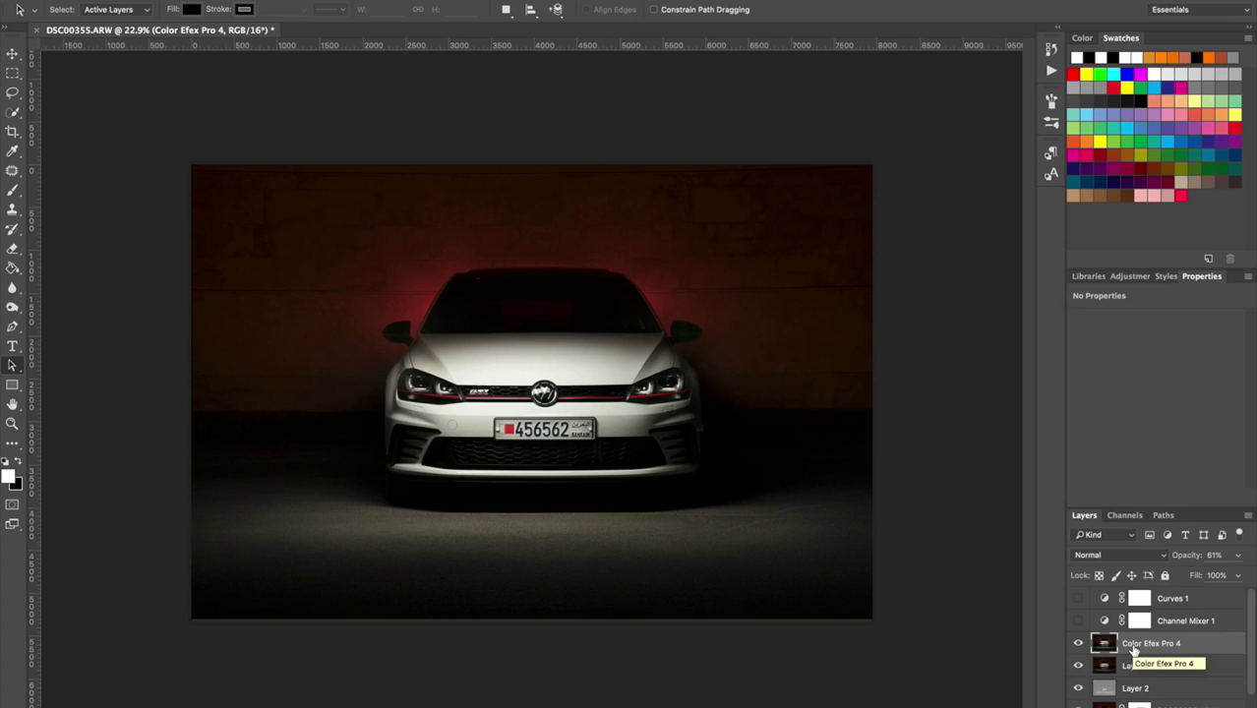
{"action": "key", "text": "ctrl+shift+alt+e"}
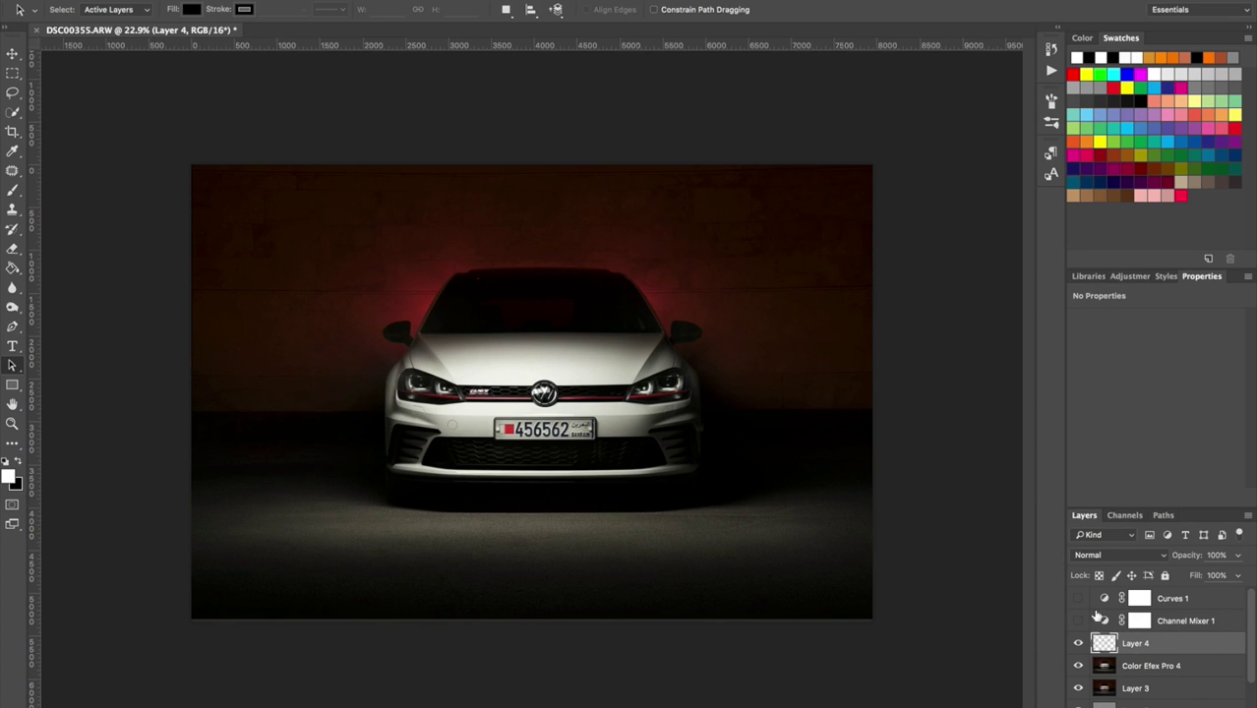
Sharpen the stamped Layer 4 using Unsharp Mask with Amount 83%, Radius 2.9 pixels and Threshold 5, comparing the preview on and off before applying
{"action": "scroll", "coordinate": [654, 371], "scroll_direction": "up", "scroll_amount": 8}
{"action": "scroll", "coordinate": [653, 372], "scroll_direction": "left", "scroll_amount": 4}
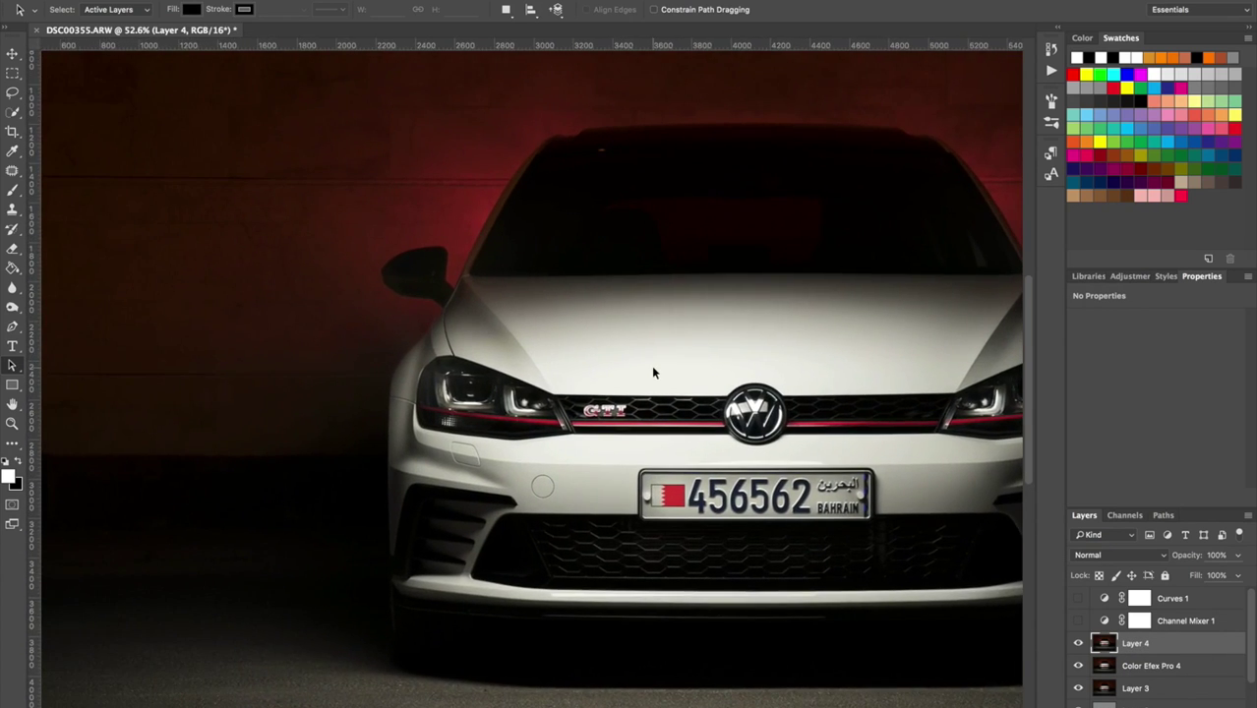
{"action": "scroll", "coordinate": [653, 372], "scroll_direction": "up", "scroll_amount": 2}
{"action": "scroll", "coordinate": [653, 372], "scroll_direction": "up", "scroll_amount": 5}
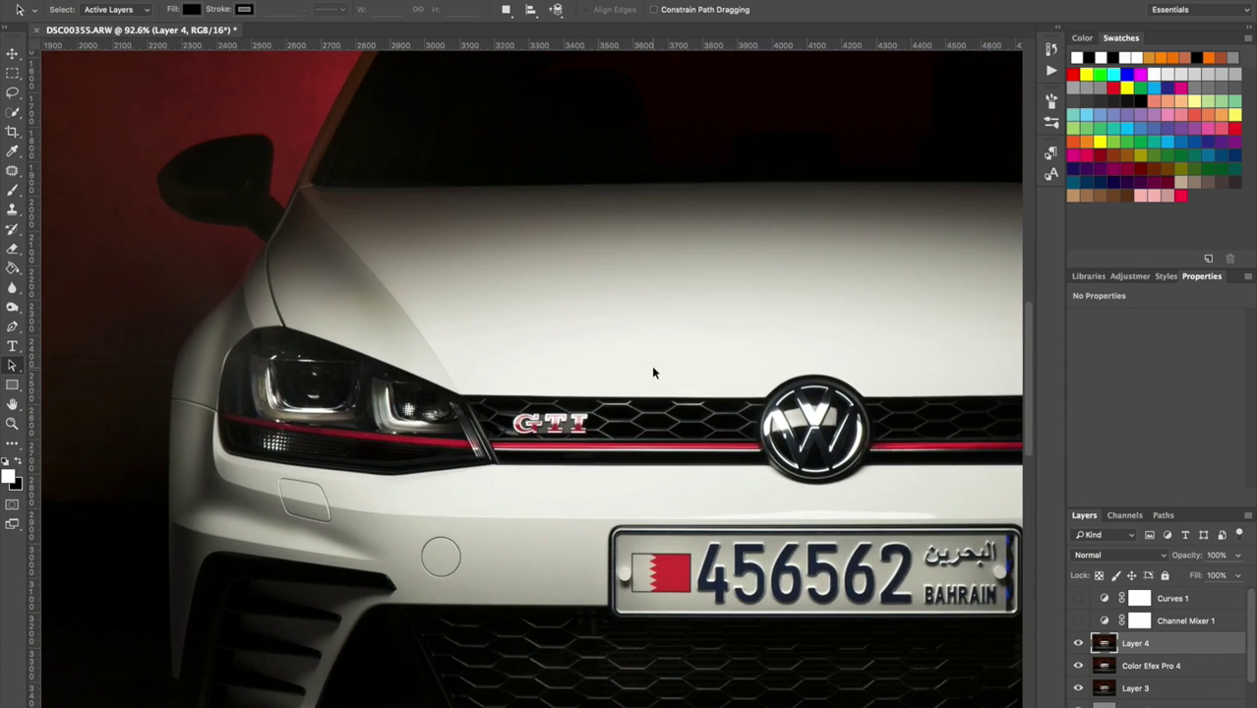
{"action": "scroll", "coordinate": [548, 374], "scroll_direction": "up", "scroll_amount": 3}
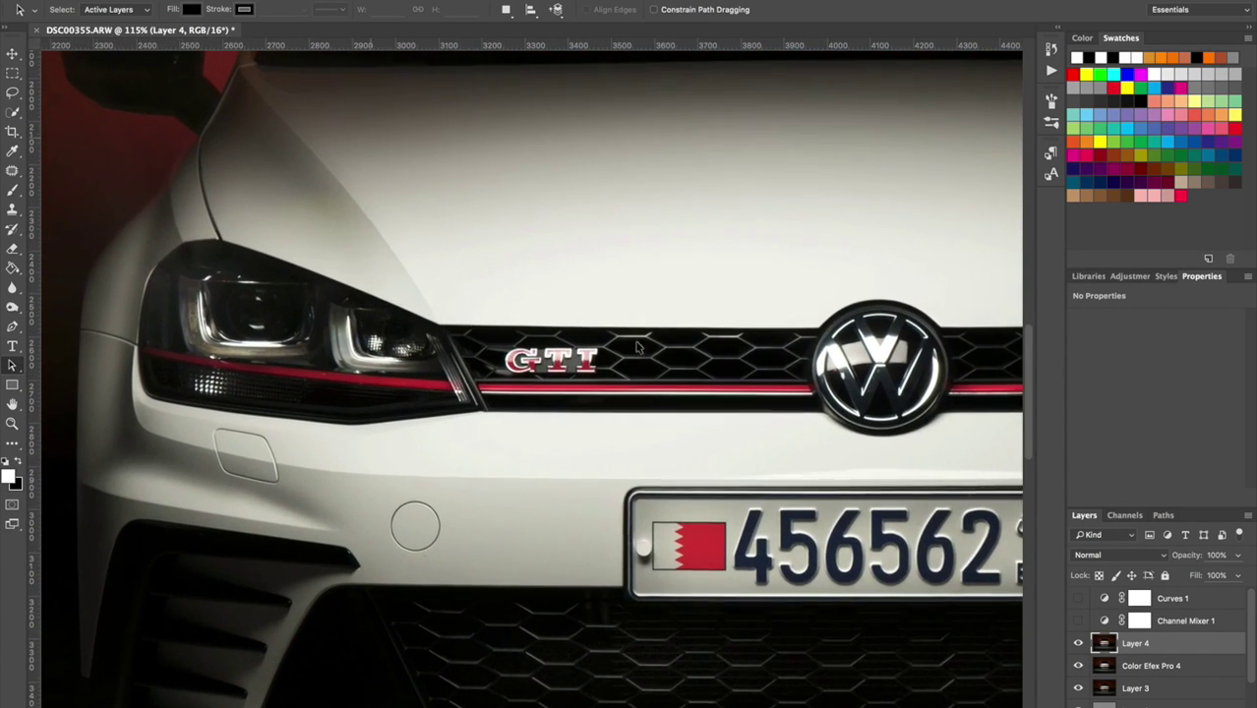
{"action": "left_click", "coordinate": [370, 1]}
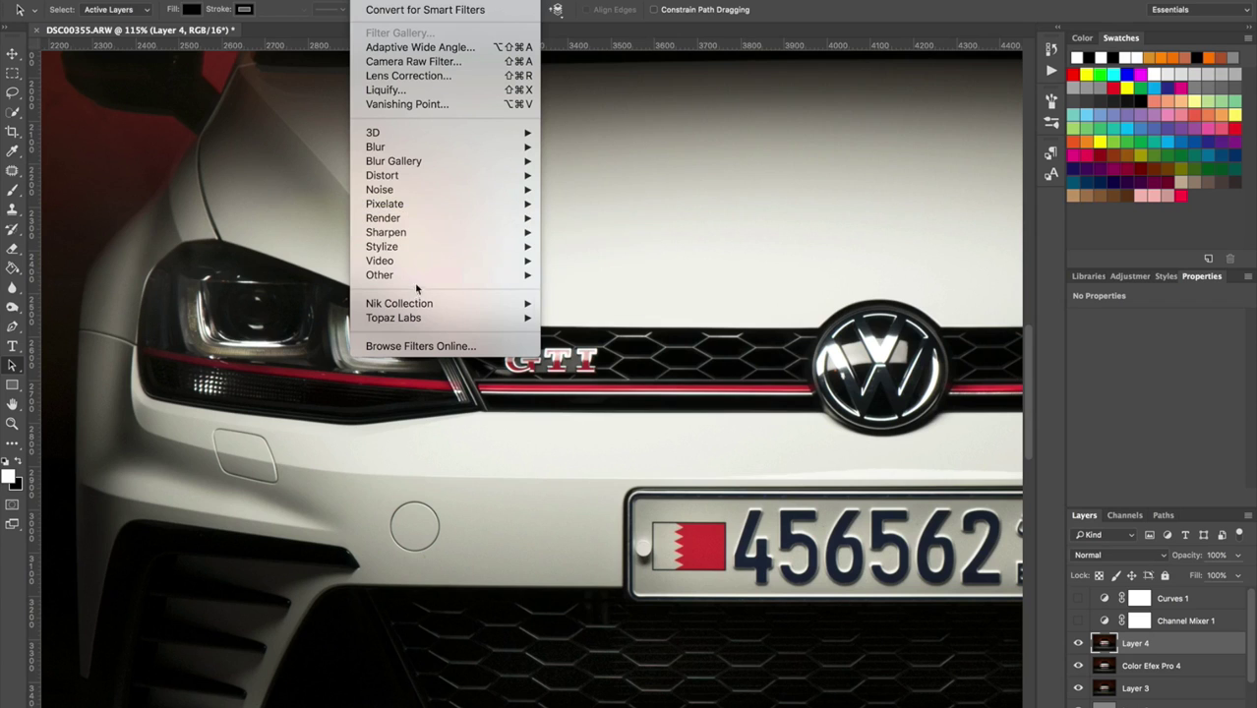
{"action": "mouse_move", "coordinate": [438, 234]}
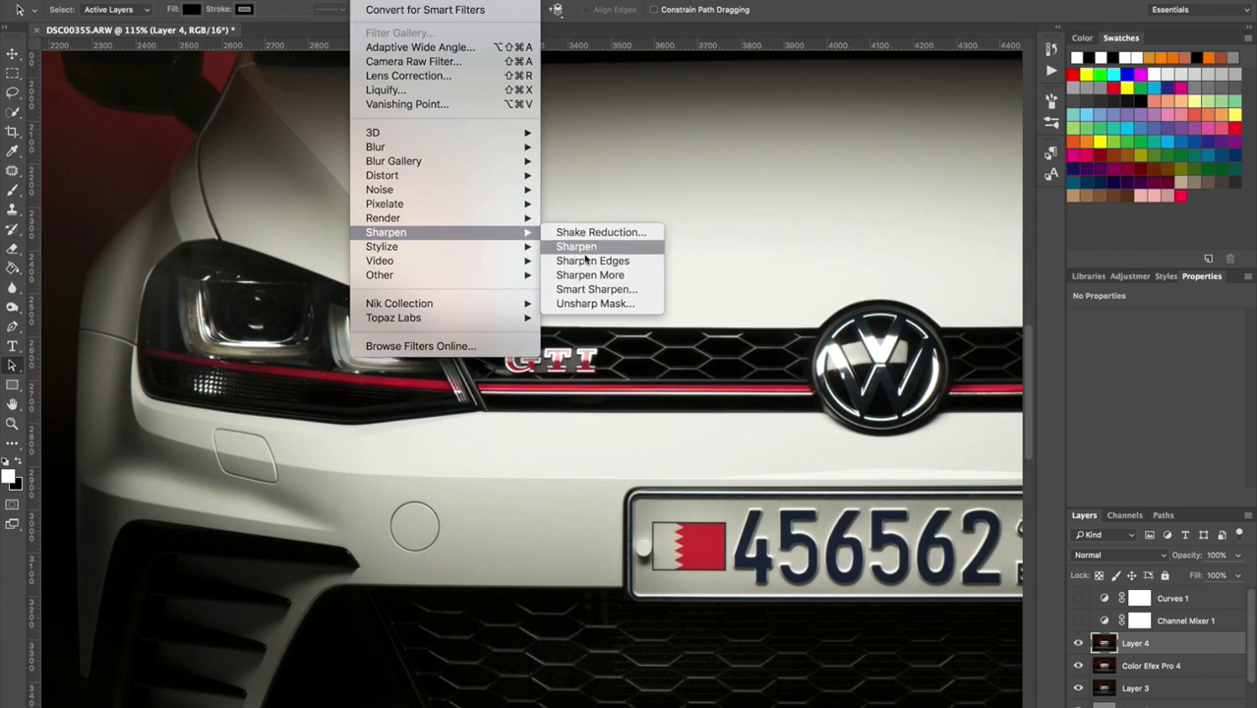
{"action": "left_click", "coordinate": [590, 304]}
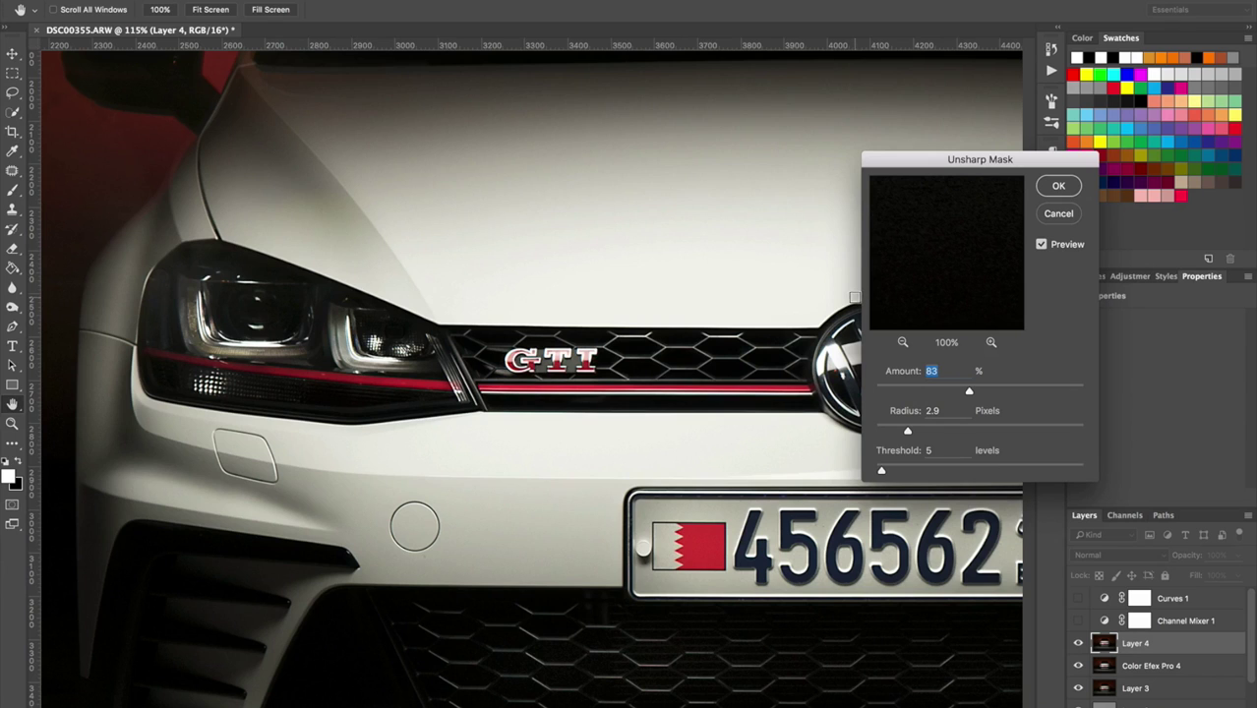
{"action": "left_click", "coordinate": [1043, 244]}
{"action": "left_click", "coordinate": [1042, 244]}
{"action": "left_click", "coordinate": [1042, 244]}
{"action": "left_click", "coordinate": [1042, 244]}
{"action": "left_click", "coordinate": [1041, 246]}
{"action": "left_click", "coordinate": [1059, 185]}
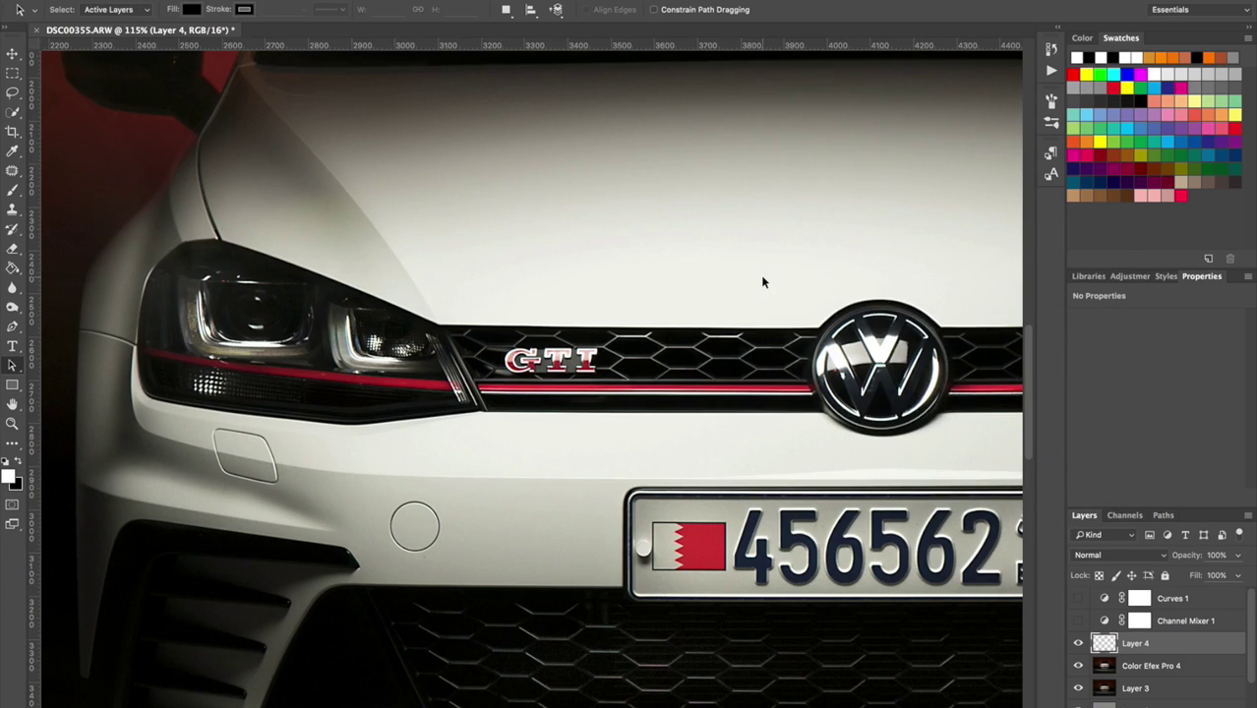
Compare the whole car with and without the sharpened Layer 4 by toggling that layer's visibility
{"action": "scroll", "coordinate": [763, 283], "scroll_direction": "down", "scroll_amount": 5}
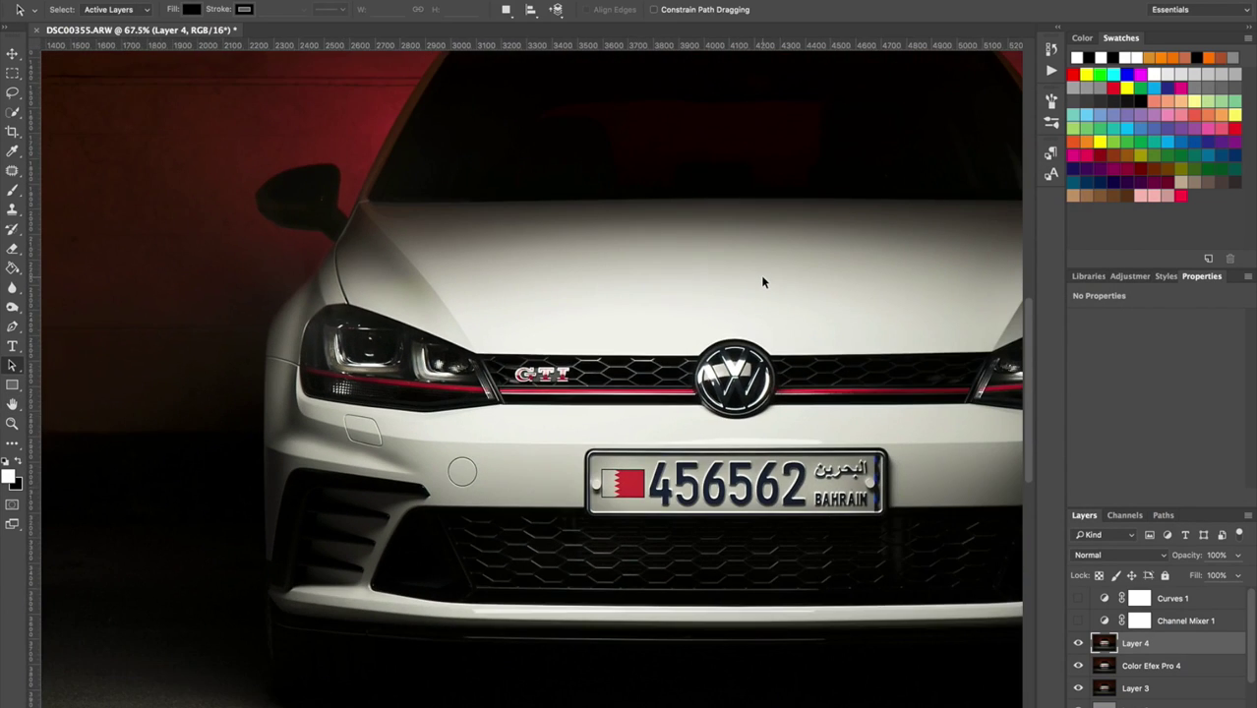
{"action": "scroll", "coordinate": [762, 283], "scroll_direction": "down", "scroll_amount": 4}
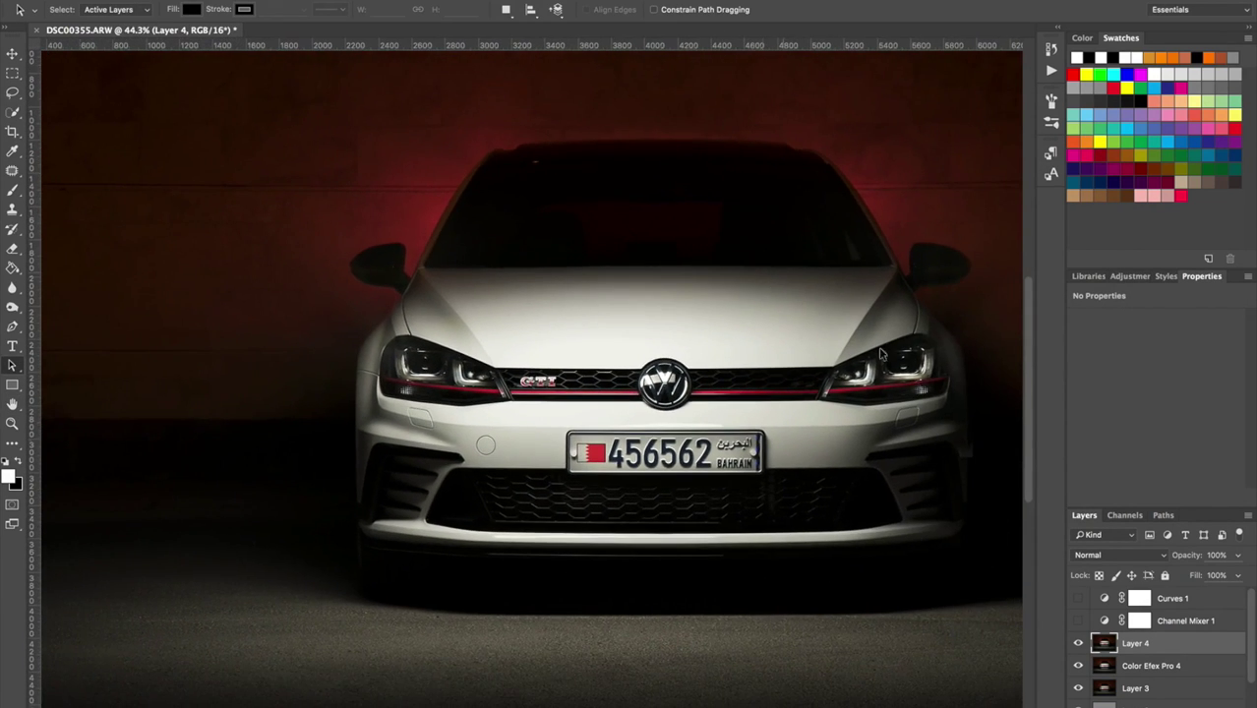
{"action": "left_click", "coordinate": [1080, 643]}
{"action": "left_click", "coordinate": [1081, 642]}
{"action": "left_click", "coordinate": [1084, 642]}
{"action": "left_click", "coordinate": [1083, 643]}
{"action": "left_click", "coordinate": [1083, 642]}
{"action": "left_click", "coordinate": [1082, 643]}
{"action": "left_click", "coordinate": [1083, 642]}
{"action": "left_click", "coordinate": [1083, 642]}
{"action": "left_click", "coordinate": [1082, 643]}
{"action": "left_click", "coordinate": [1082, 643]}
{"action": "left_click", "coordinate": [1083, 642]}
{"action": "left_click", "coordinate": [1083, 642]}
{"action": "left_click", "coordinate": [1082, 643]}
{"action": "left_click", "coordinate": [1082, 643]}
Add a layer mask to Layer 4 and invert it to black so the sharpening is hidden
{"action": "scroll", "coordinate": [537, 387], "scroll_direction": "up", "scroll_amount": 2}
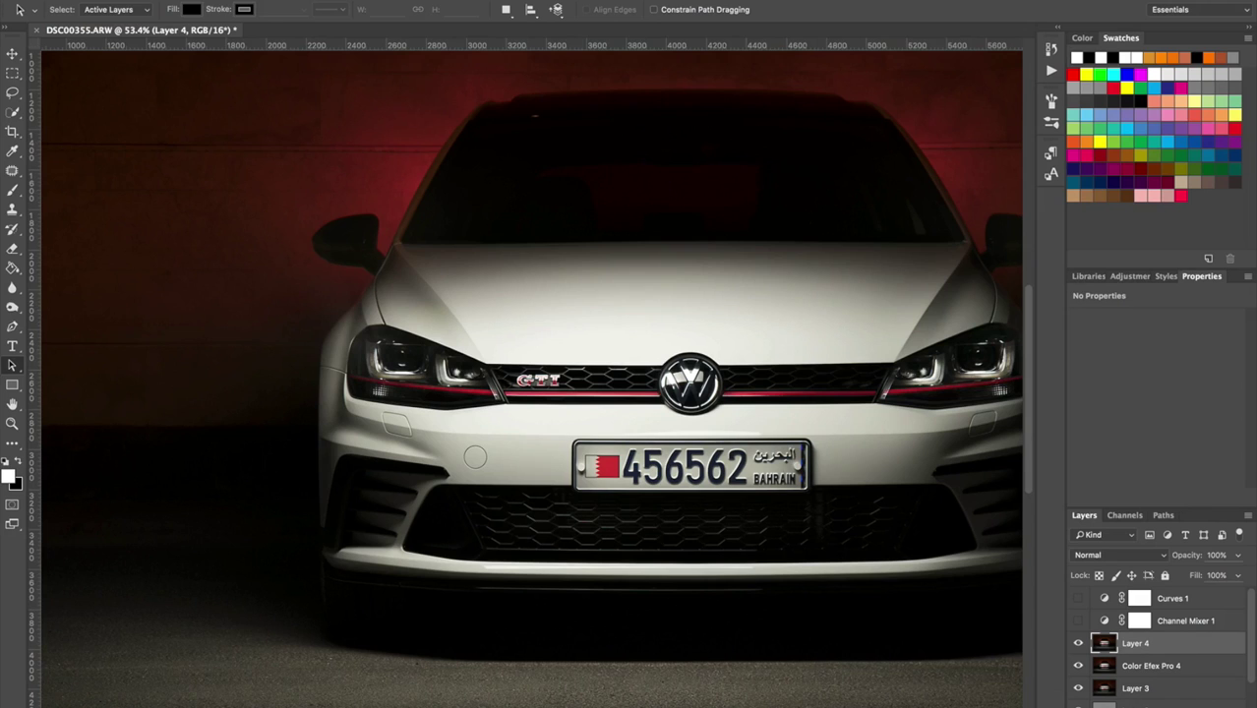
{"action": "left_click", "coordinate": [1132, 707]}
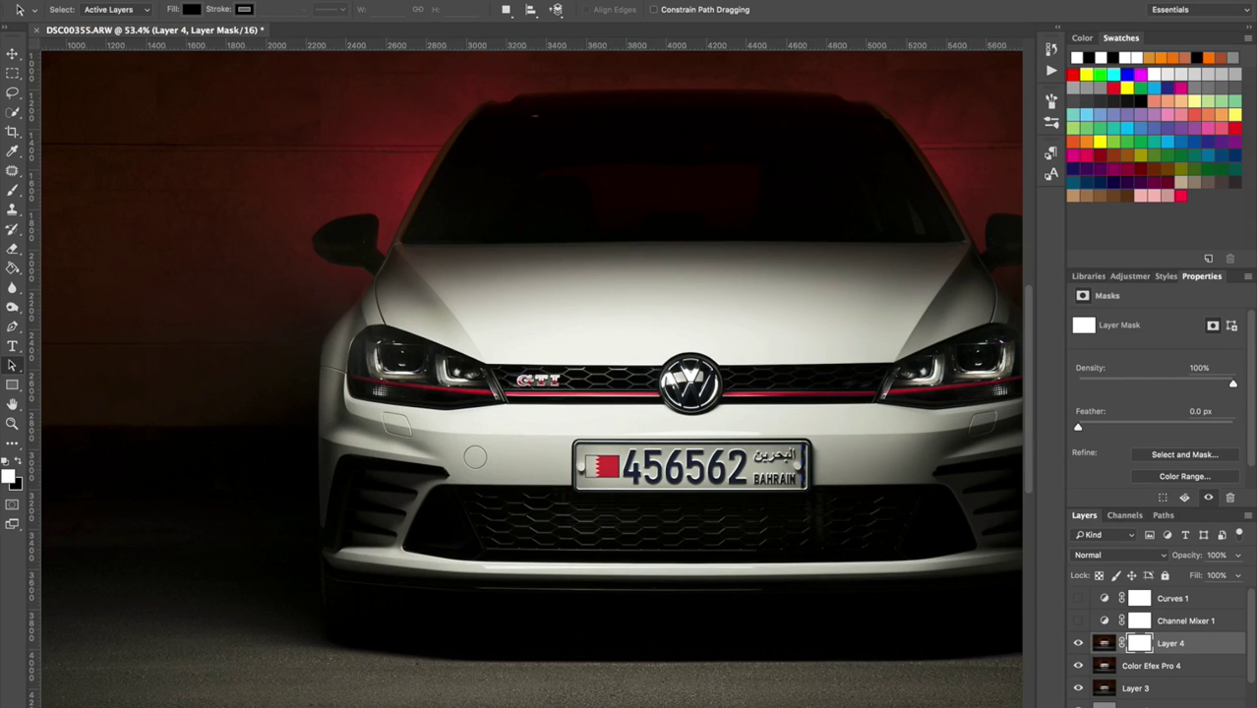
{"action": "key", "text": "ctrl+i"}
{"action": "key", "text": "b"}
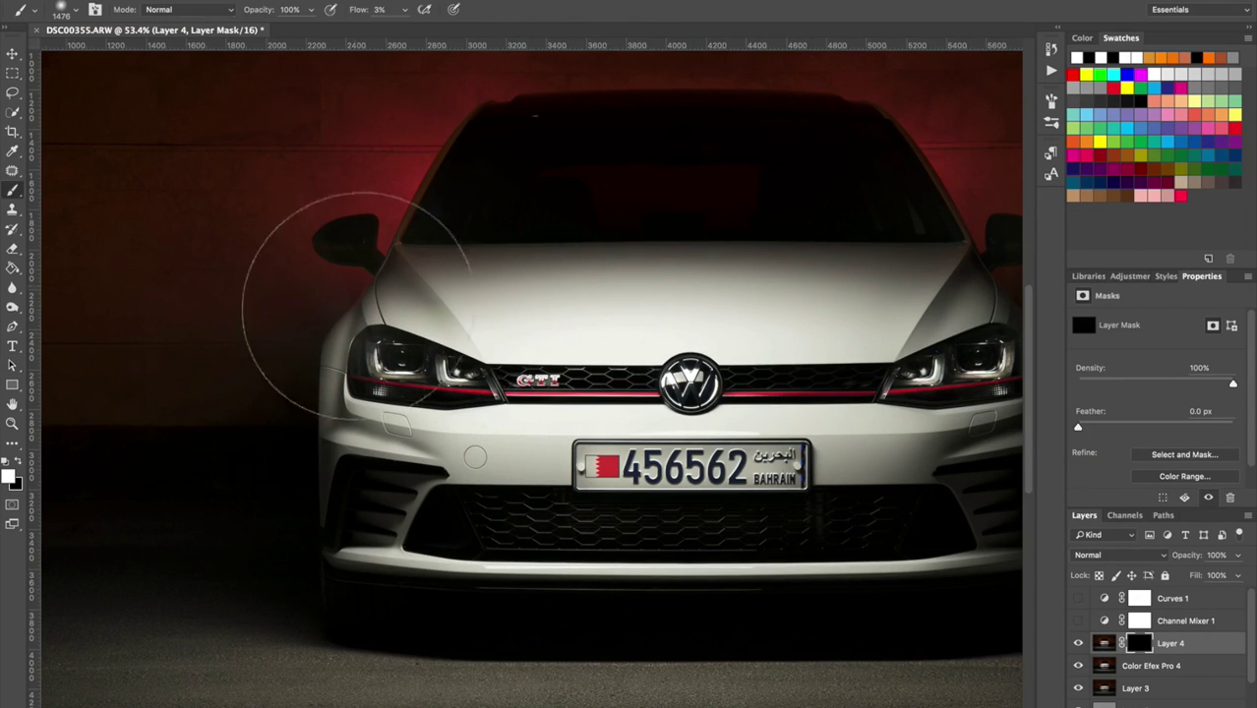
Paint white on Layer 4's mask with a smaller brush at 75% flow over the headlights, grille, badges and lower bumper
{"action": "left_click_drag", "start_coordinate": [511, 398], "coordinate": [334, 399], "text": "ctrl+alt"}
{"action": "left_click", "coordinate": [403, 9]}
{"action": "left_click_drag", "start_coordinate": [398, 30], "coordinate": [455, 26]}
{"action": "left_click", "coordinate": [519, 9]}
{"action": "left_click_drag", "start_coordinate": [467, 379], "coordinate": [437, 380]}
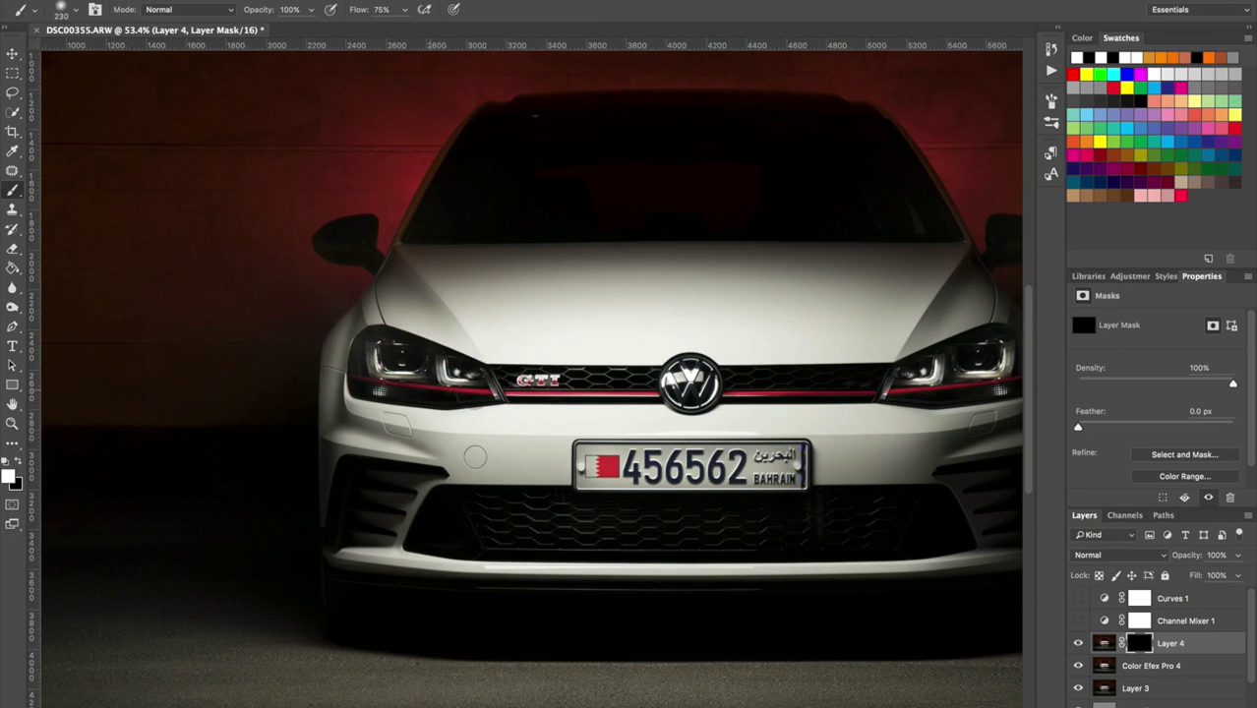
{"action": "left_click_drag", "start_coordinate": [559, 370], "coordinate": [546, 370], "text": "ctrl+alt"}
{"action": "left_click_drag", "start_coordinate": [573, 380], "coordinate": [542, 380]}
{"action": "mouse_move", "coordinate": [751, 379]}
{"action": "left_mouse_down"}
{"action": "mouse_move", "coordinate": [737, 384]}
{"action": "mouse_move", "coordinate": [860, 379]}
{"action": "left_mouse_up"}
{"action": "left_click_drag", "start_coordinate": [1000, 389], "coordinate": [895, 385]}
{"action": "scroll", "coordinate": [884, 505], "scroll_direction": "right", "scroll_amount": 3}
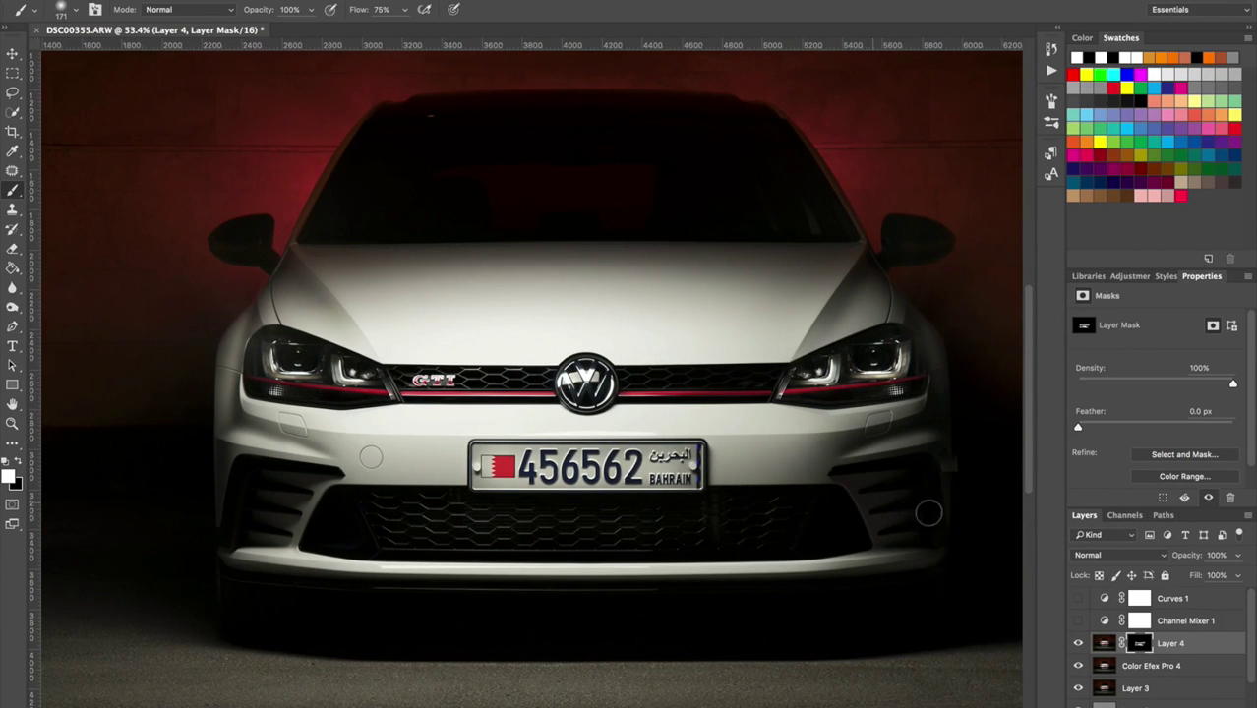
{"action": "key", "text": "super+minus"}
{"action": "left_click_drag", "start_coordinate": [690, 555], "coordinate": [841, 571]}
Paint white on Layer 4's mask with a larger brush to bring the sharpening back on the ground in front of the car
{"action": "key", "text": "super+minus"}
{"action": "scroll", "coordinate": [841, 571], "scroll_direction": "down", "scroll_amount": 2, "text": "alt"}
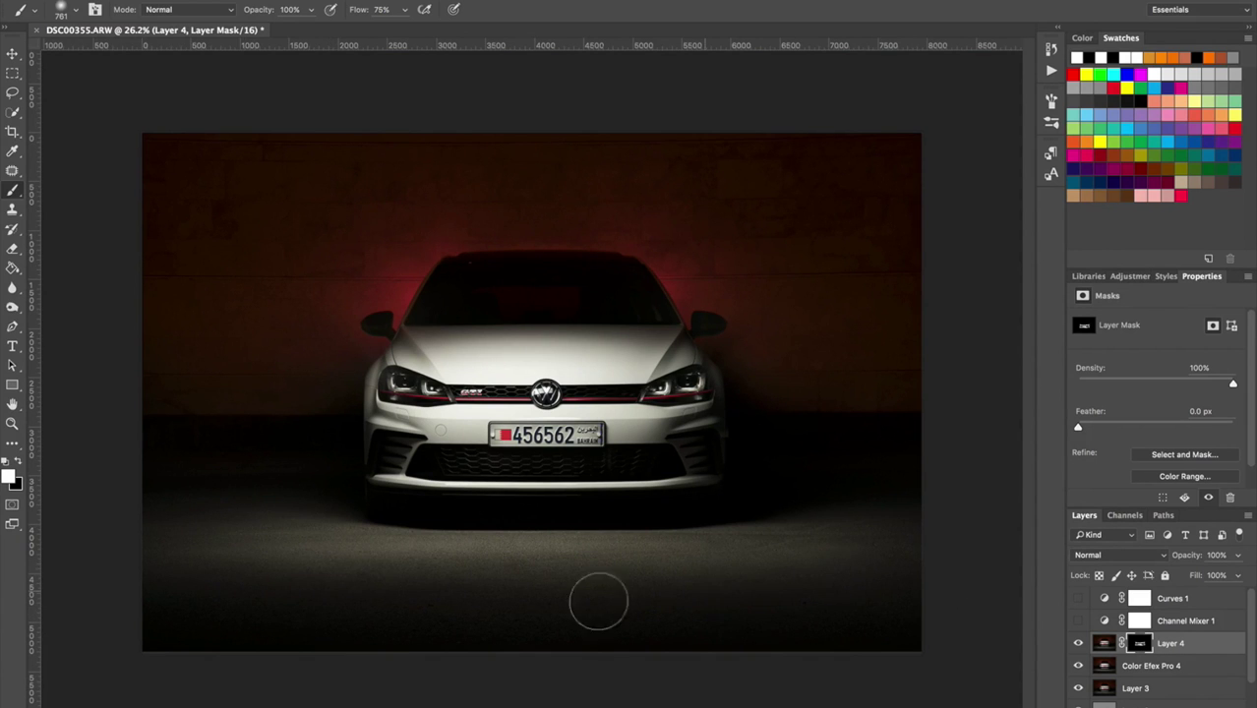
{"action": "mouse_move", "coordinate": [781, 587]}
{"action": "left_mouse_down"}
{"action": "mouse_move", "coordinate": [687, 574]}
{"action": "mouse_move", "coordinate": [697, 568]}
{"action": "left_mouse_up"}
Make the Channel Mixer 1 and Curves 1 adjustment layers visible and view the whole image
{"action": "scroll", "coordinate": [710, 564], "scroll_direction": "up", "scroll_amount": 4}
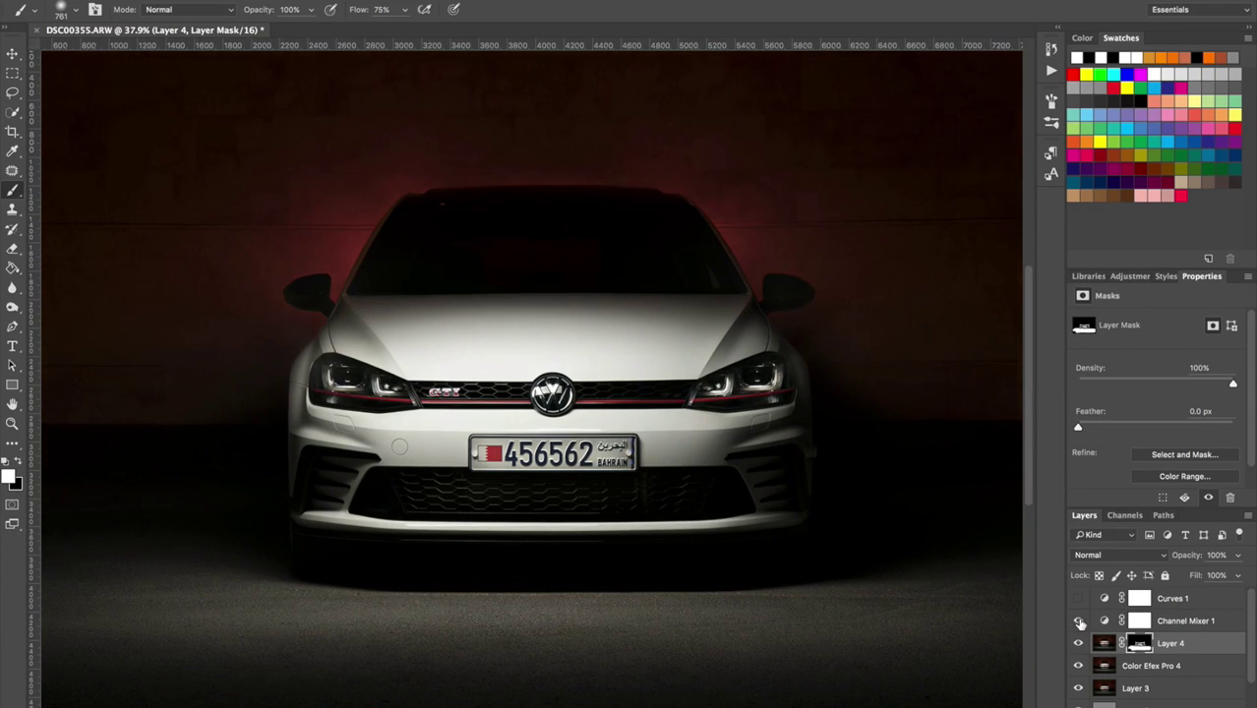
{"action": "left_click", "coordinate": [1079, 621]}
{"action": "key", "text": "ctrl+0"}
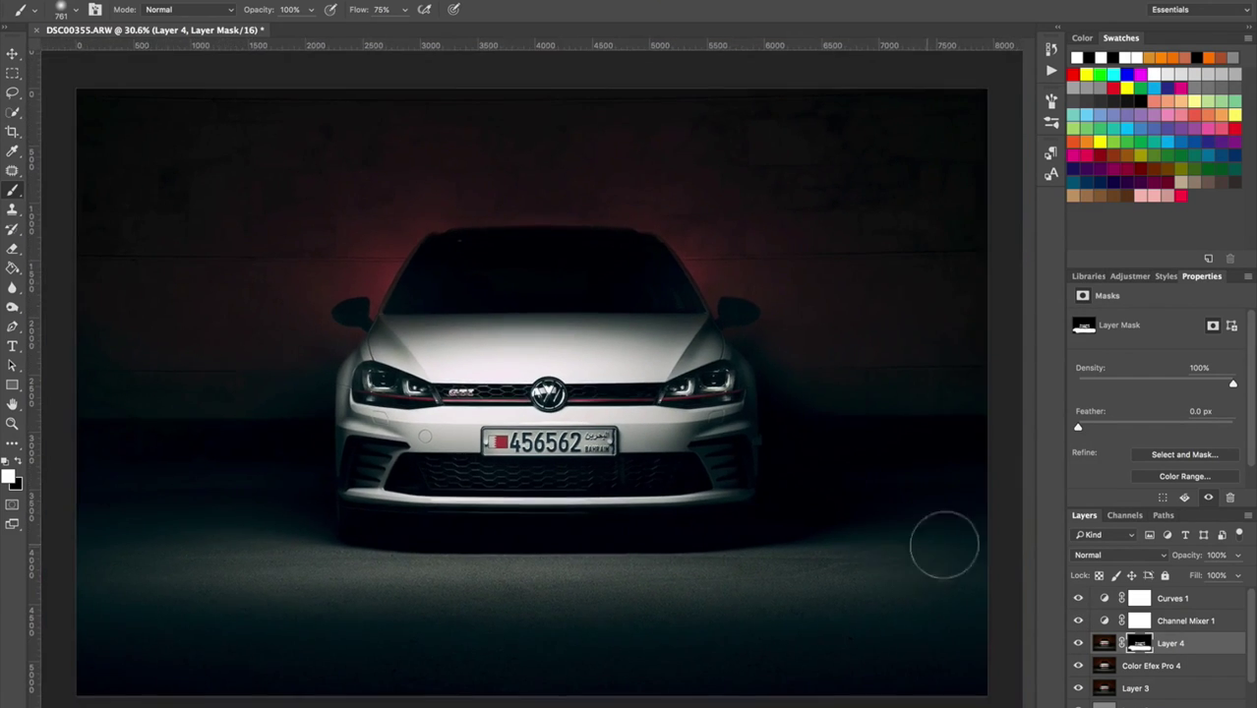
Set the Curves 1 layer's opacity to 48% and lower the Channel Mixer 1 layer's opacity
{"action": "left_click", "coordinate": [1157, 597]}
{"action": "left_click", "coordinate": [1239, 556]}
{"action": "left_click_drag", "start_coordinate": [1207, 570], "coordinate": [1204, 579]}
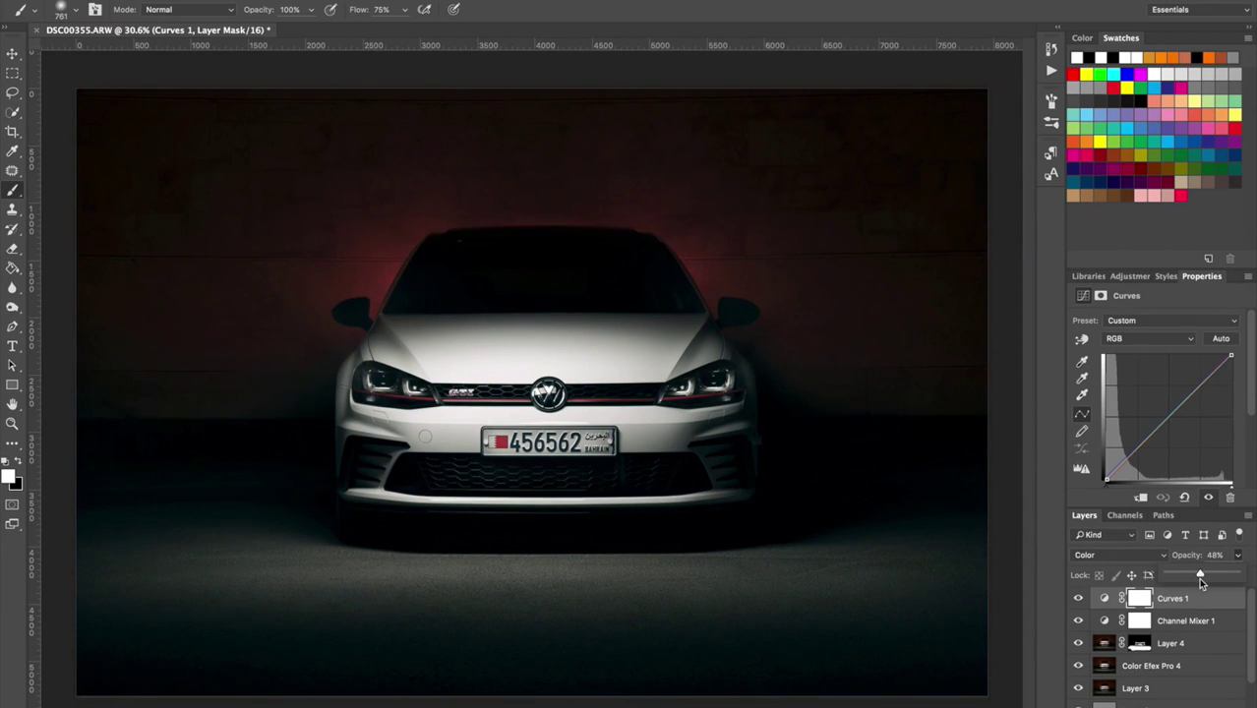
{"action": "left_click", "coordinate": [1198, 620]}
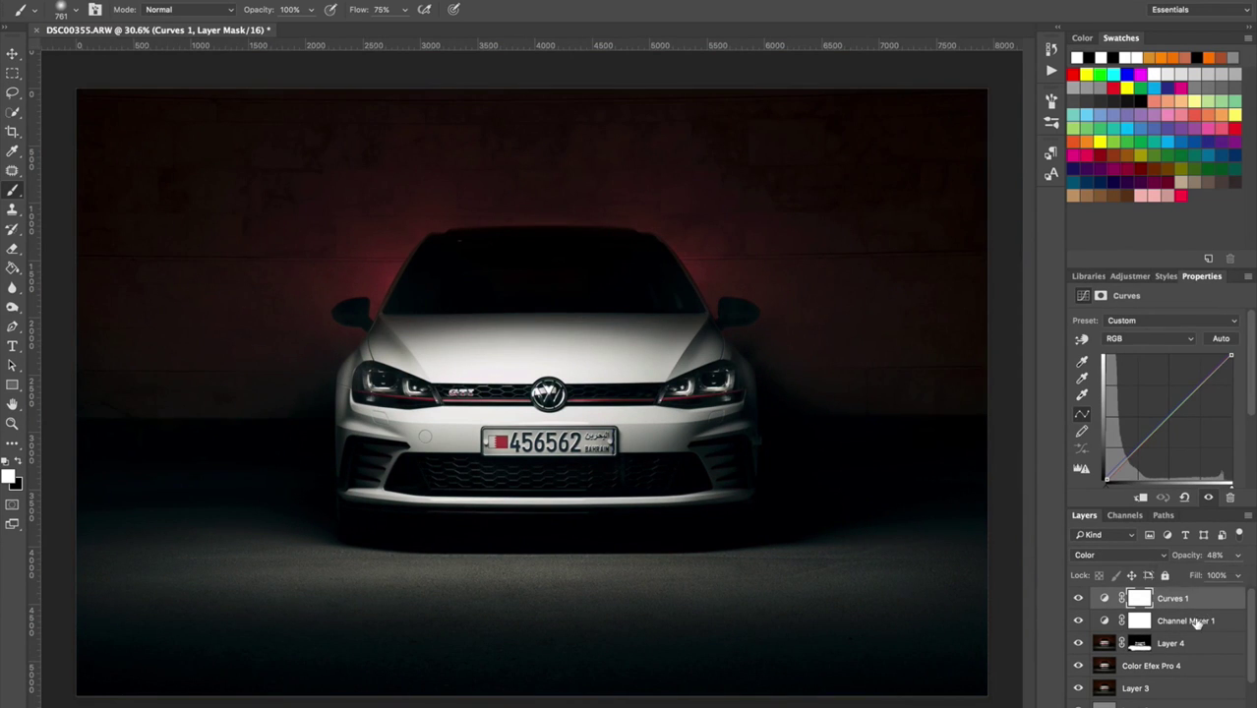
{"action": "left_click", "coordinate": [1239, 556]}
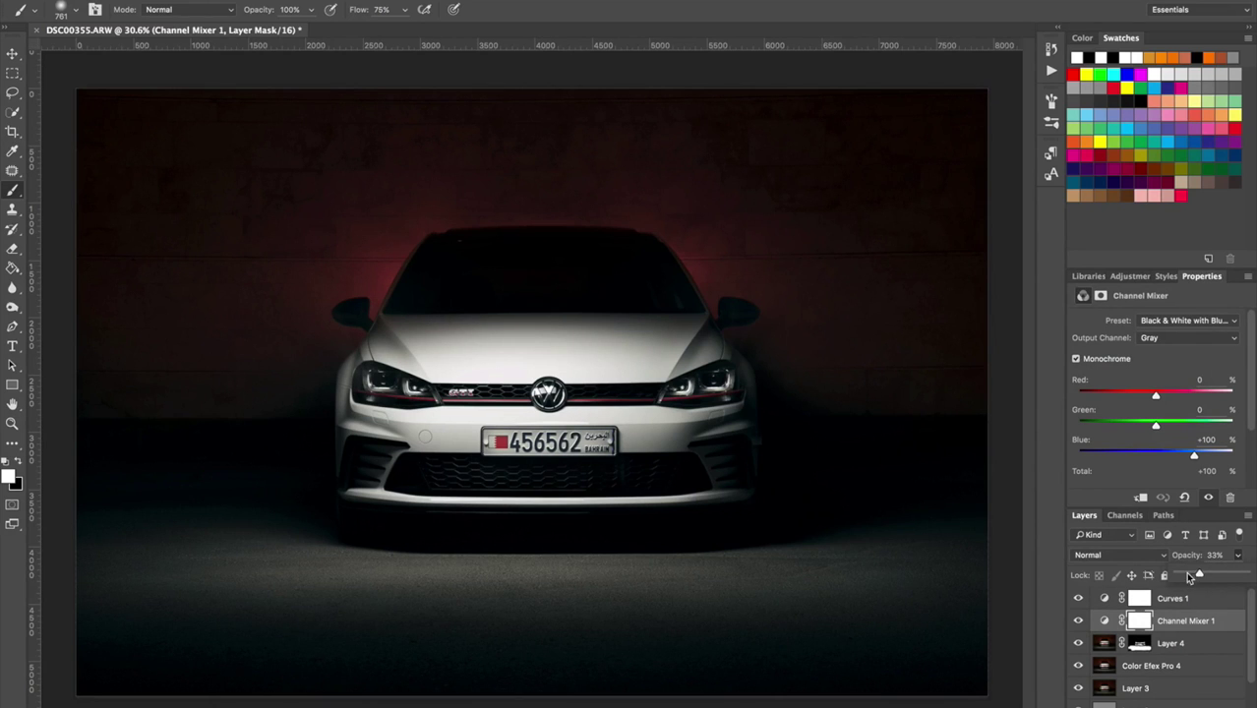
{"action": "left_click_drag", "start_coordinate": [1187, 576], "coordinate": [1183, 577]}
Compare the image with and without the Curves 1 colour grade and review the overall picture at different magnifications
{"action": "left_click", "coordinate": [1139, 607]}
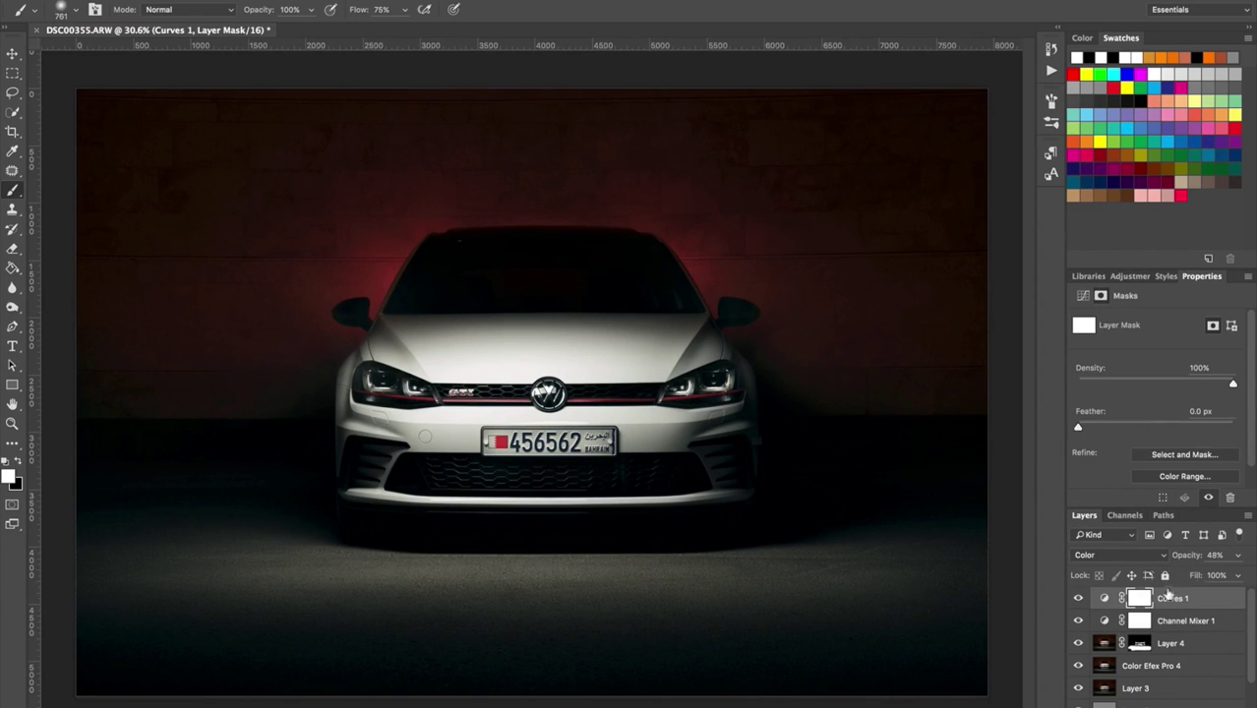
{"action": "left_click", "coordinate": [1079, 600]}
{"action": "left_click", "coordinate": [1080, 600]}
{"action": "left_click", "coordinate": [1079, 600]}
{"action": "left_click", "coordinate": [1080, 600]}
{"action": "left_click", "coordinate": [1080, 600]}
{"action": "left_click", "coordinate": [1080, 600]}
{"action": "left_click", "coordinate": [1079, 600]}
{"action": "left_click", "coordinate": [1079, 600]}
{"action": "scroll", "coordinate": [912, 580], "scroll_direction": "down", "scroll_amount": 3}
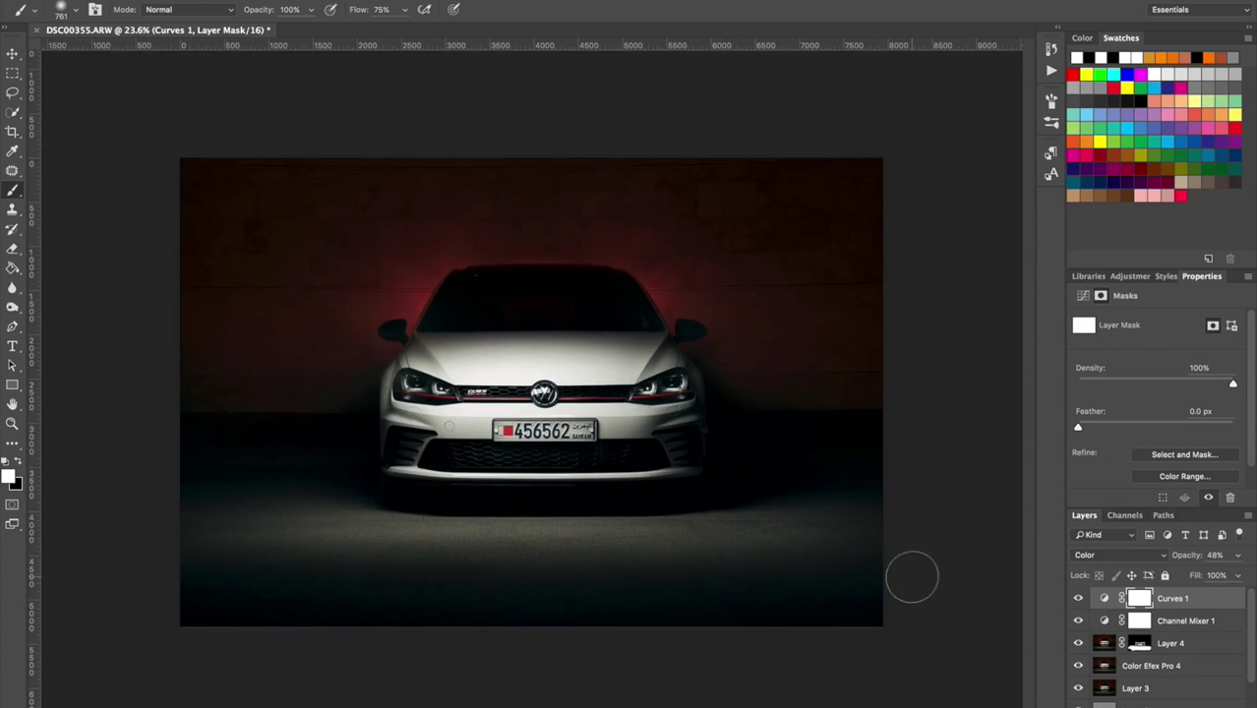
{"action": "scroll", "coordinate": [912, 577], "scroll_direction": "up", "scroll_amount": 2}
{"action": "scroll", "coordinate": [912, 577], "scroll_direction": "down", "scroll_amount": 2}
{"action": "scroll", "coordinate": [912, 578], "scroll_direction": "up", "scroll_amount": 1}
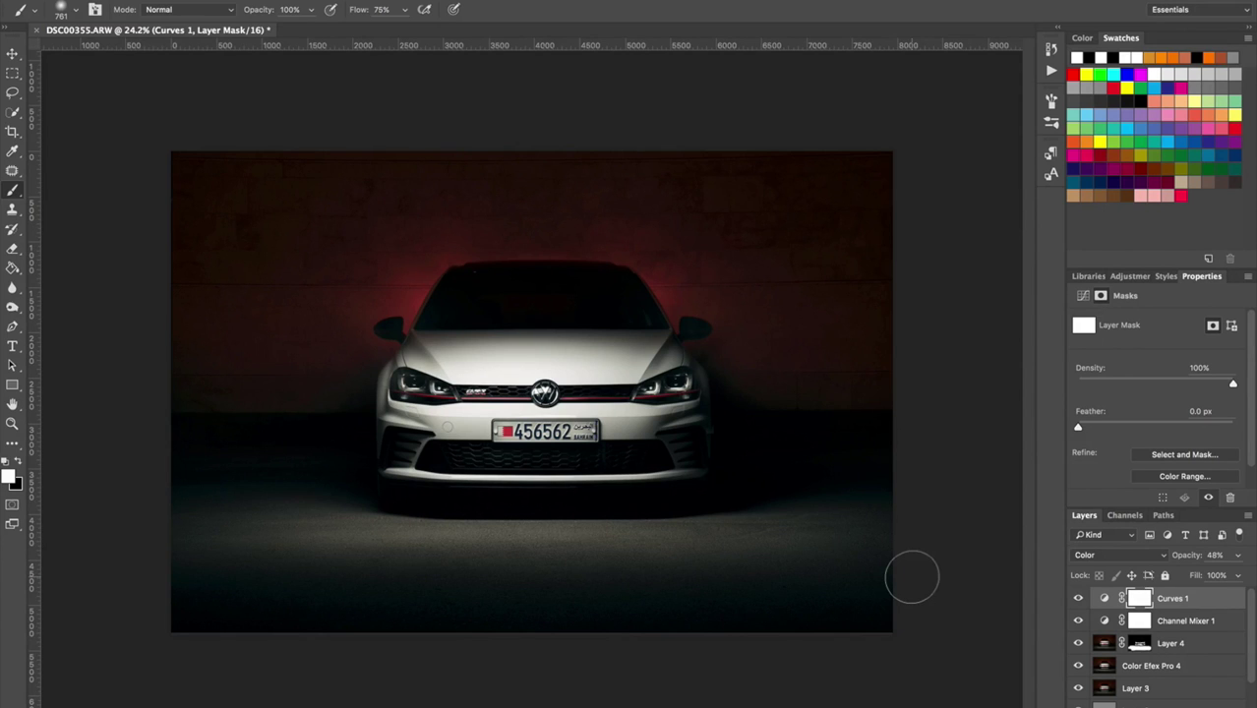
{"action": "scroll", "coordinate": [1207, 560], "scroll_direction": "up", "scroll_amount": 7}
Add a new Curves adjustment layer above Curves 1 and pull its RGB midtones down to darken the image
{"action": "left_click", "coordinate": [1161, 704]}
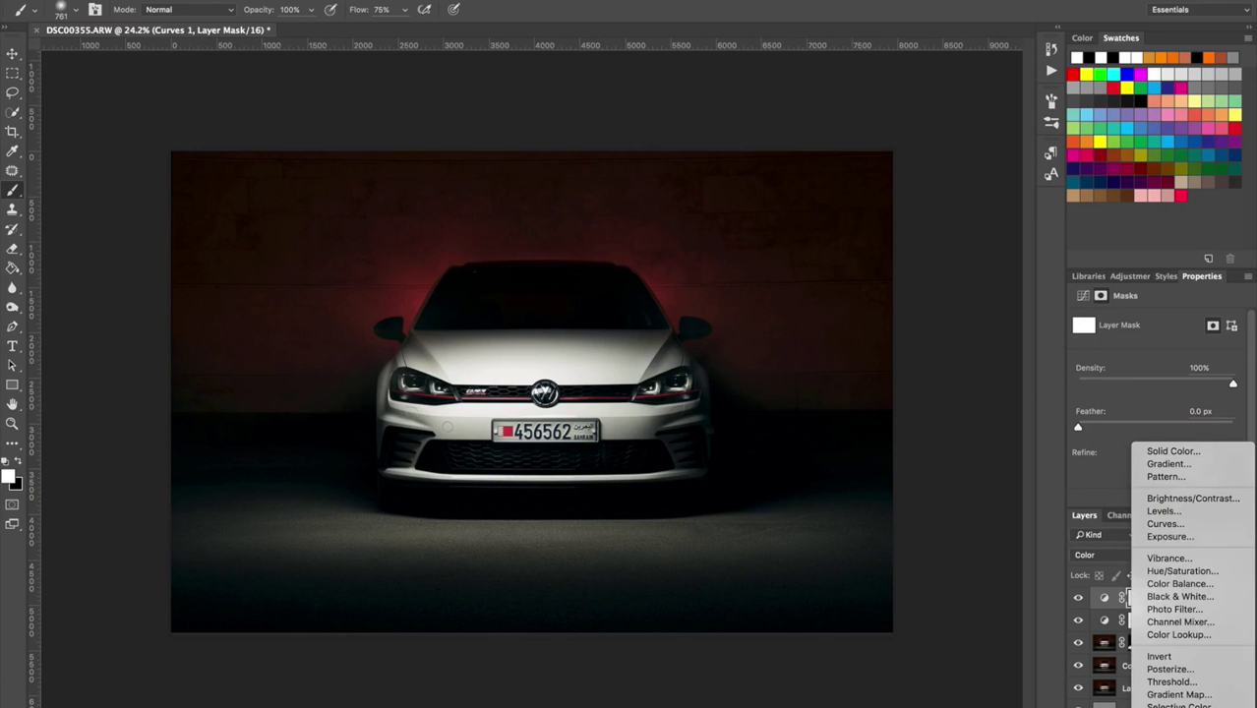
{"action": "left_click", "coordinate": [1188, 522]}
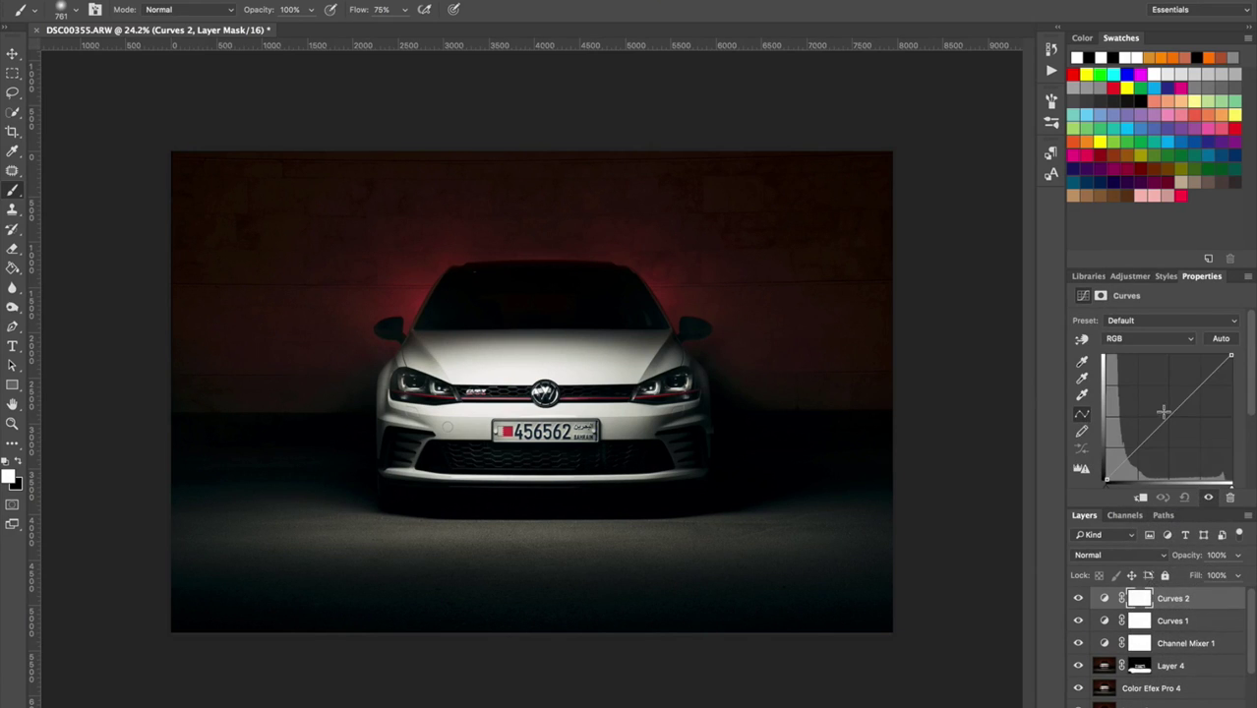
{"action": "left_click_drag", "start_coordinate": [1175, 412], "coordinate": [1180, 425]}
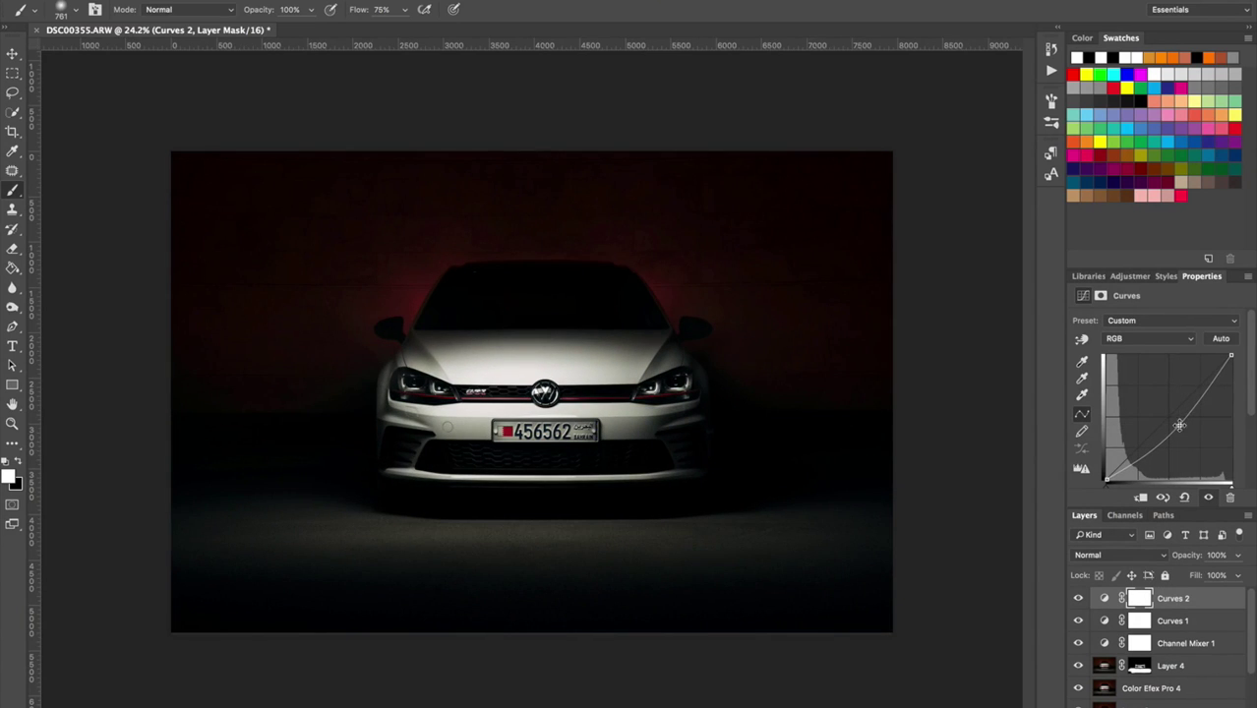
Paint black on the Curves 2 mask over the car and its surroundings with large brushes at 16% opacity and 100% flow
{"action": "left_click", "coordinate": [403, 11]}
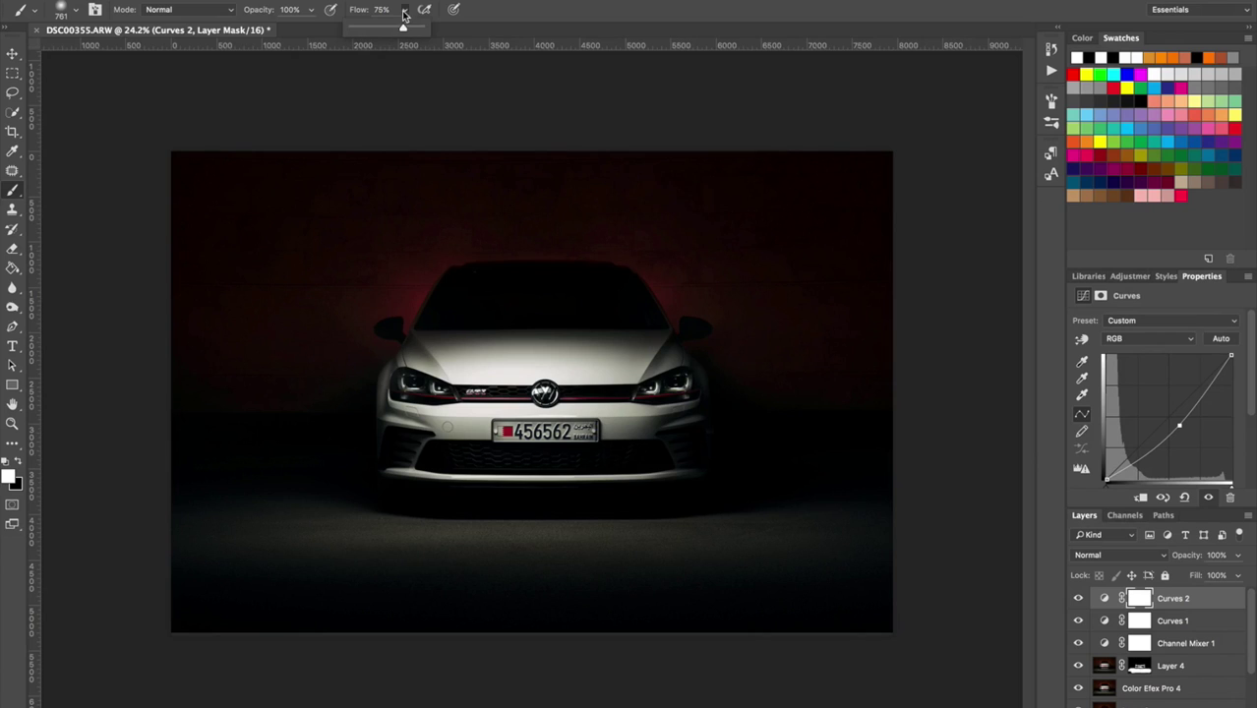
{"action": "left_click", "coordinate": [312, 11]}
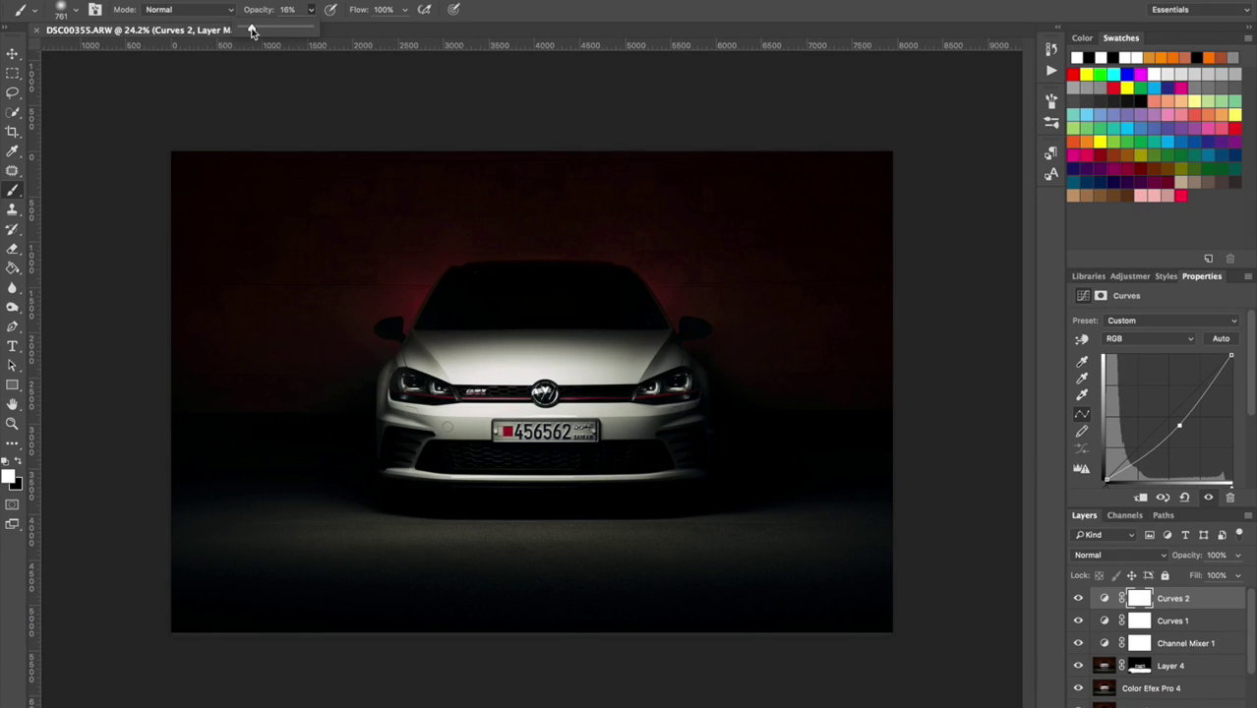
{"action": "left_click", "coordinate": [106, 155]}
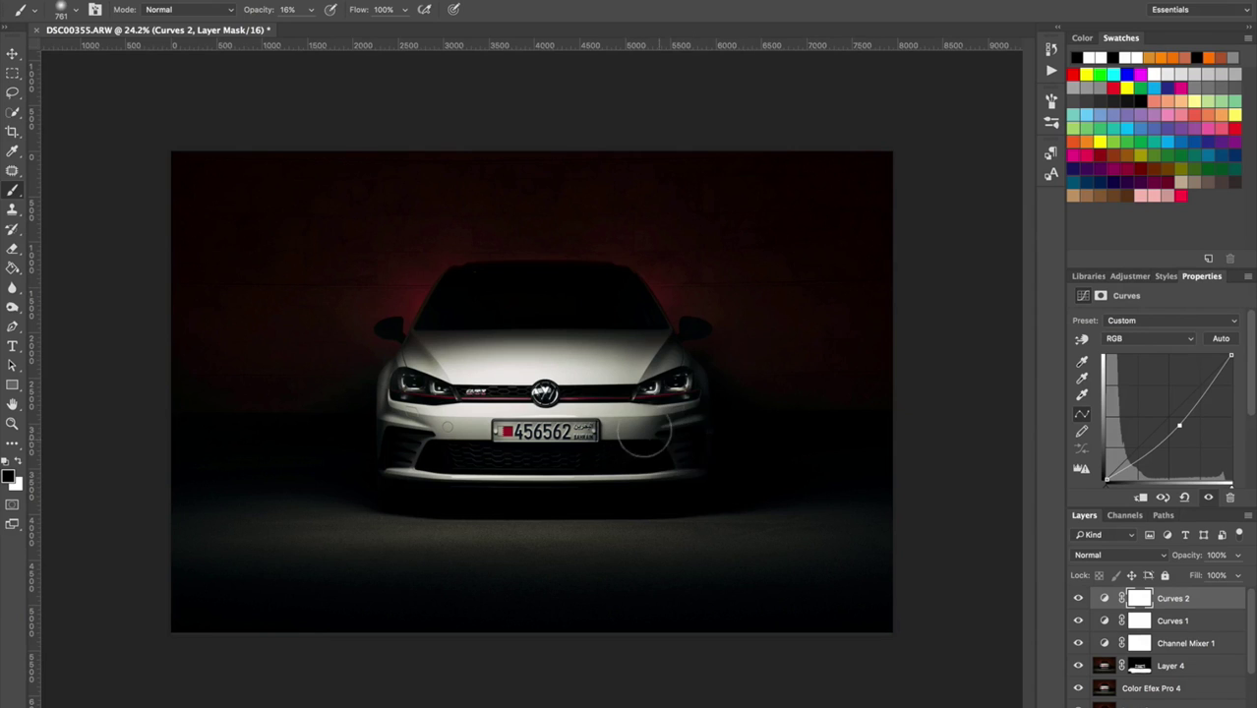
{"action": "mouse_move", "coordinate": [642, 424]}
{"action": "left_mouse_down"}
{"action": "mouse_move", "coordinate": [966, 452]}
{"action": "mouse_move", "coordinate": [968, 433]}
{"action": "left_mouse_up"}
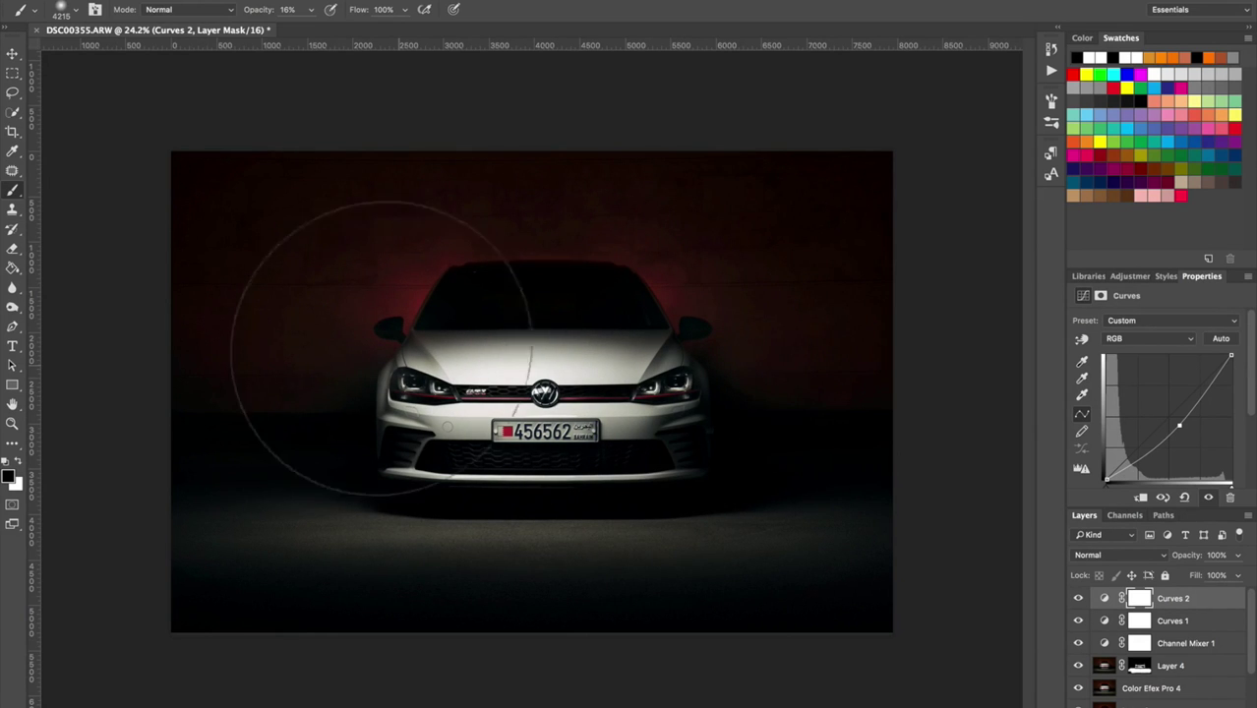
{"action": "mouse_move", "coordinate": [474, 364]}
{"action": "left_mouse_down"}
{"action": "mouse_move", "coordinate": [322, 309]}
{"action": "mouse_move", "coordinate": [674, 305]}
{"action": "mouse_move", "coordinate": [659, 313]}
{"action": "mouse_move", "coordinate": [637, 408]}
{"action": "left_mouse_up"}
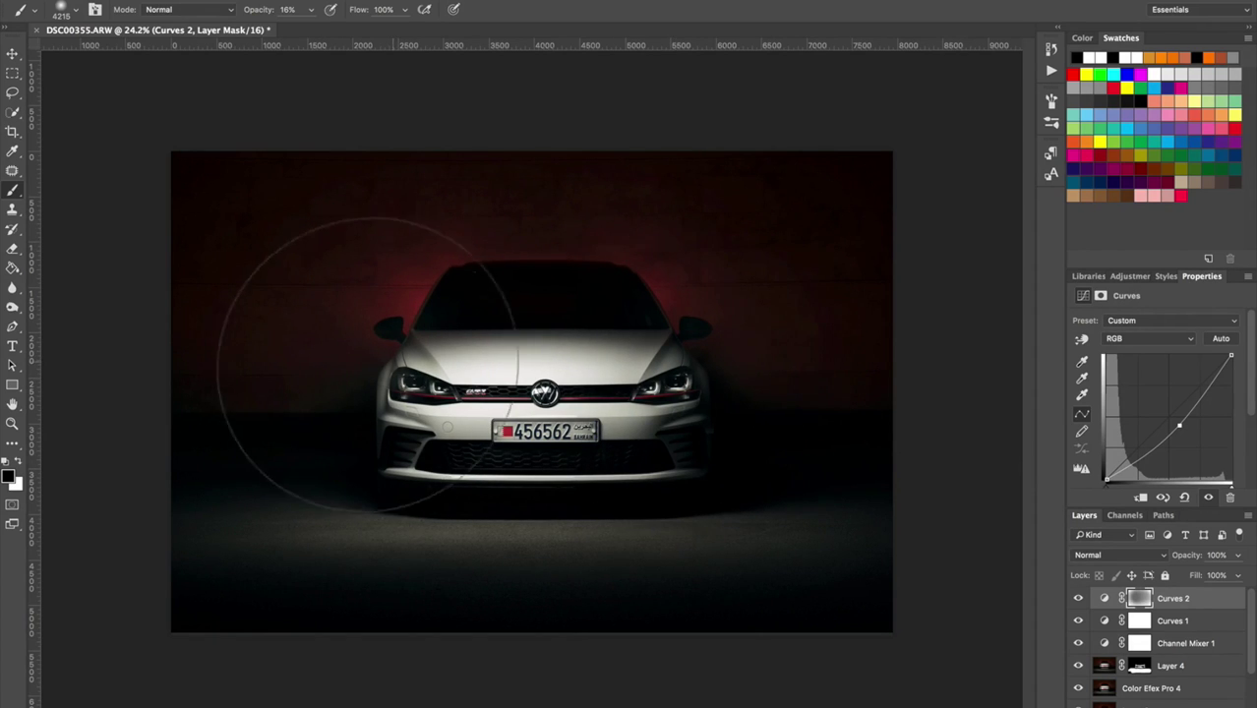
{"action": "mouse_move", "coordinate": [647, 364]}
{"action": "left_mouse_down"}
{"action": "mouse_move", "coordinate": [413, 394]}
{"action": "mouse_move", "coordinate": [703, 389]}
{"action": "mouse_move", "coordinate": [512, 246]}
{"action": "mouse_move", "coordinate": [528, 305]}
{"action": "left_mouse_up"}
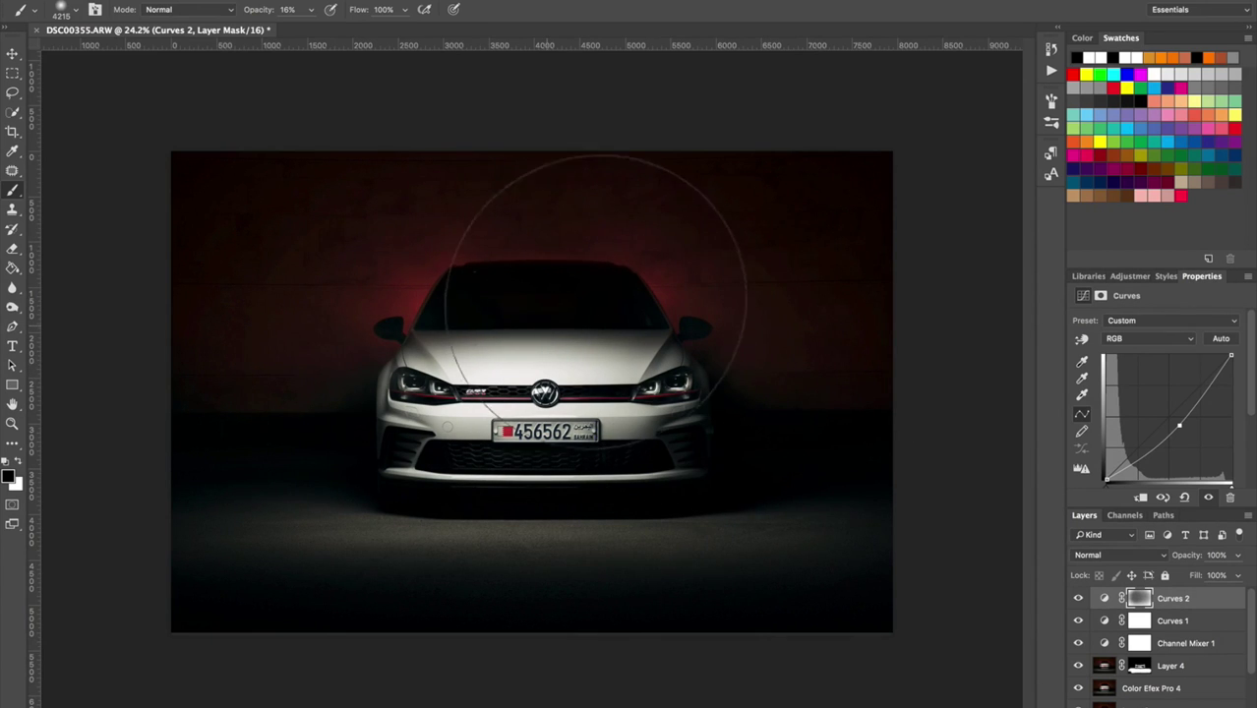
{"action": "mouse_move", "coordinate": [568, 386]}
{"action": "left_mouse_down"}
{"action": "mouse_move", "coordinate": [580, 358]}
{"action": "mouse_move", "coordinate": [535, 350]}
{"action": "mouse_move", "coordinate": [473, 372]}
{"action": "mouse_move", "coordinate": [570, 378]}
{"action": "mouse_move", "coordinate": [476, 388]}
{"action": "mouse_move", "coordinate": [540, 385]}
{"action": "mouse_move", "coordinate": [498, 385]}
{"action": "mouse_move", "coordinate": [555, 330]}
{"action": "mouse_move", "coordinate": [598, 370]}
{"action": "mouse_move", "coordinate": [560, 389]}
{"action": "mouse_move", "coordinate": [442, 391]}
{"action": "left_mouse_up"}
{"action": "mouse_move", "coordinate": [626, 396]}
{"action": "left_mouse_down"}
{"action": "mouse_move", "coordinate": [665, 395]}
{"action": "mouse_move", "coordinate": [693, 421]}
{"action": "mouse_move", "coordinate": [563, 436]}
{"action": "left_mouse_up"}
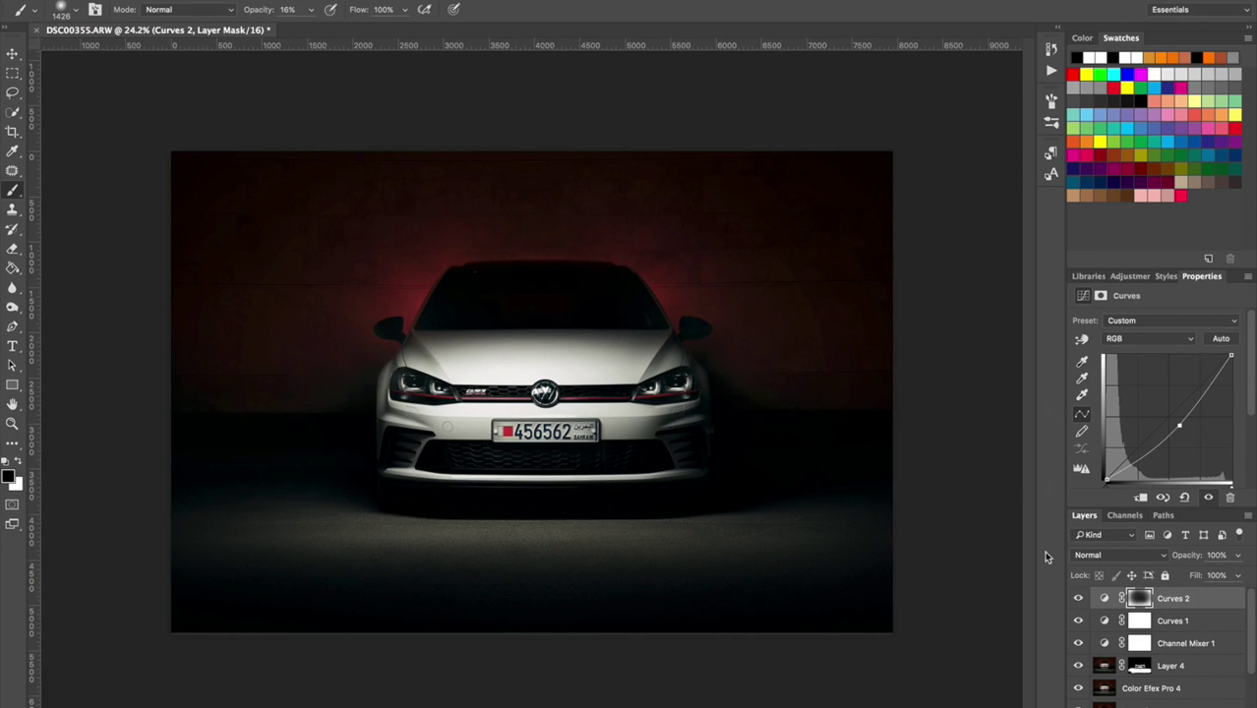
Compare the image with and without the Curves 2 vignette by toggling that layer's visibility
{"action": "left_click", "coordinate": [1078, 598]}
{"action": "left_click", "coordinate": [1078, 598]}
{"action": "left_click", "coordinate": [1079, 598]}
{"action": "left_click", "coordinate": [1078, 598]}
{"action": "left_click", "coordinate": [1078, 598]}
{"action": "left_click", "coordinate": [1078, 598]}
{"action": "left_click", "coordinate": [1079, 598]}
{"action": "left_click", "coordinate": [1078, 598]}
{"action": "left_click", "coordinate": [1079, 598]}
{"action": "left_click", "coordinate": [1078, 598]}
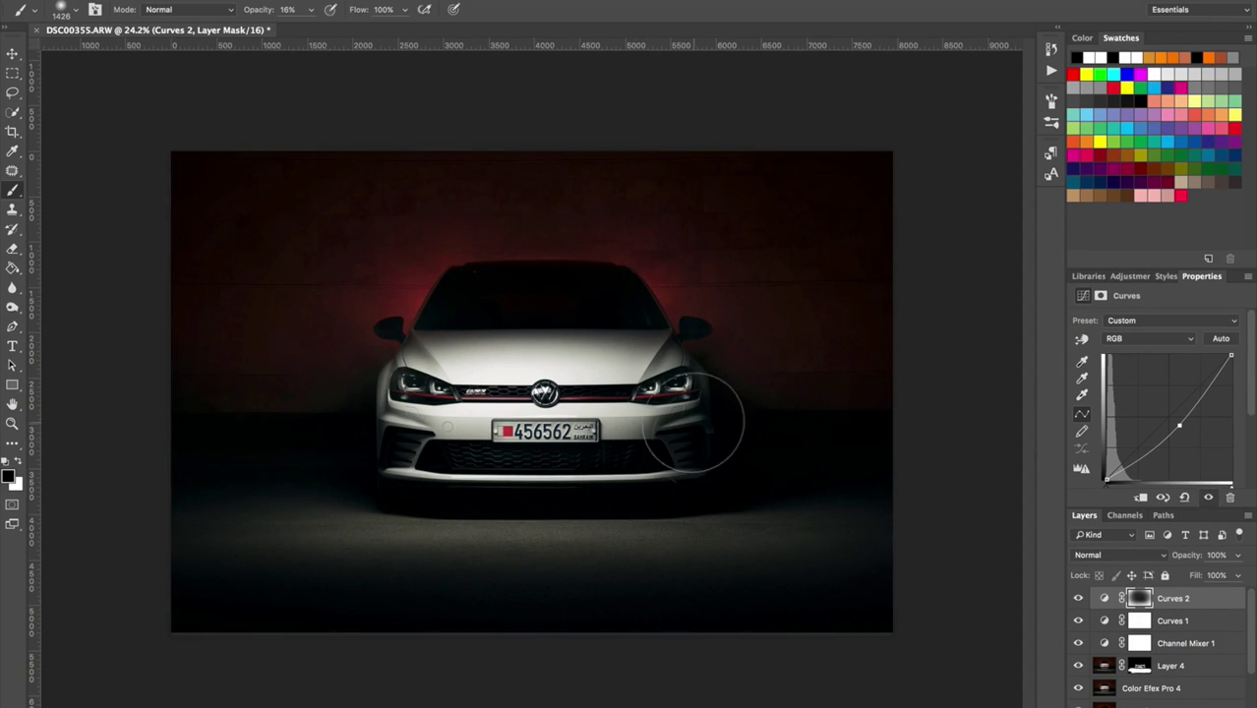